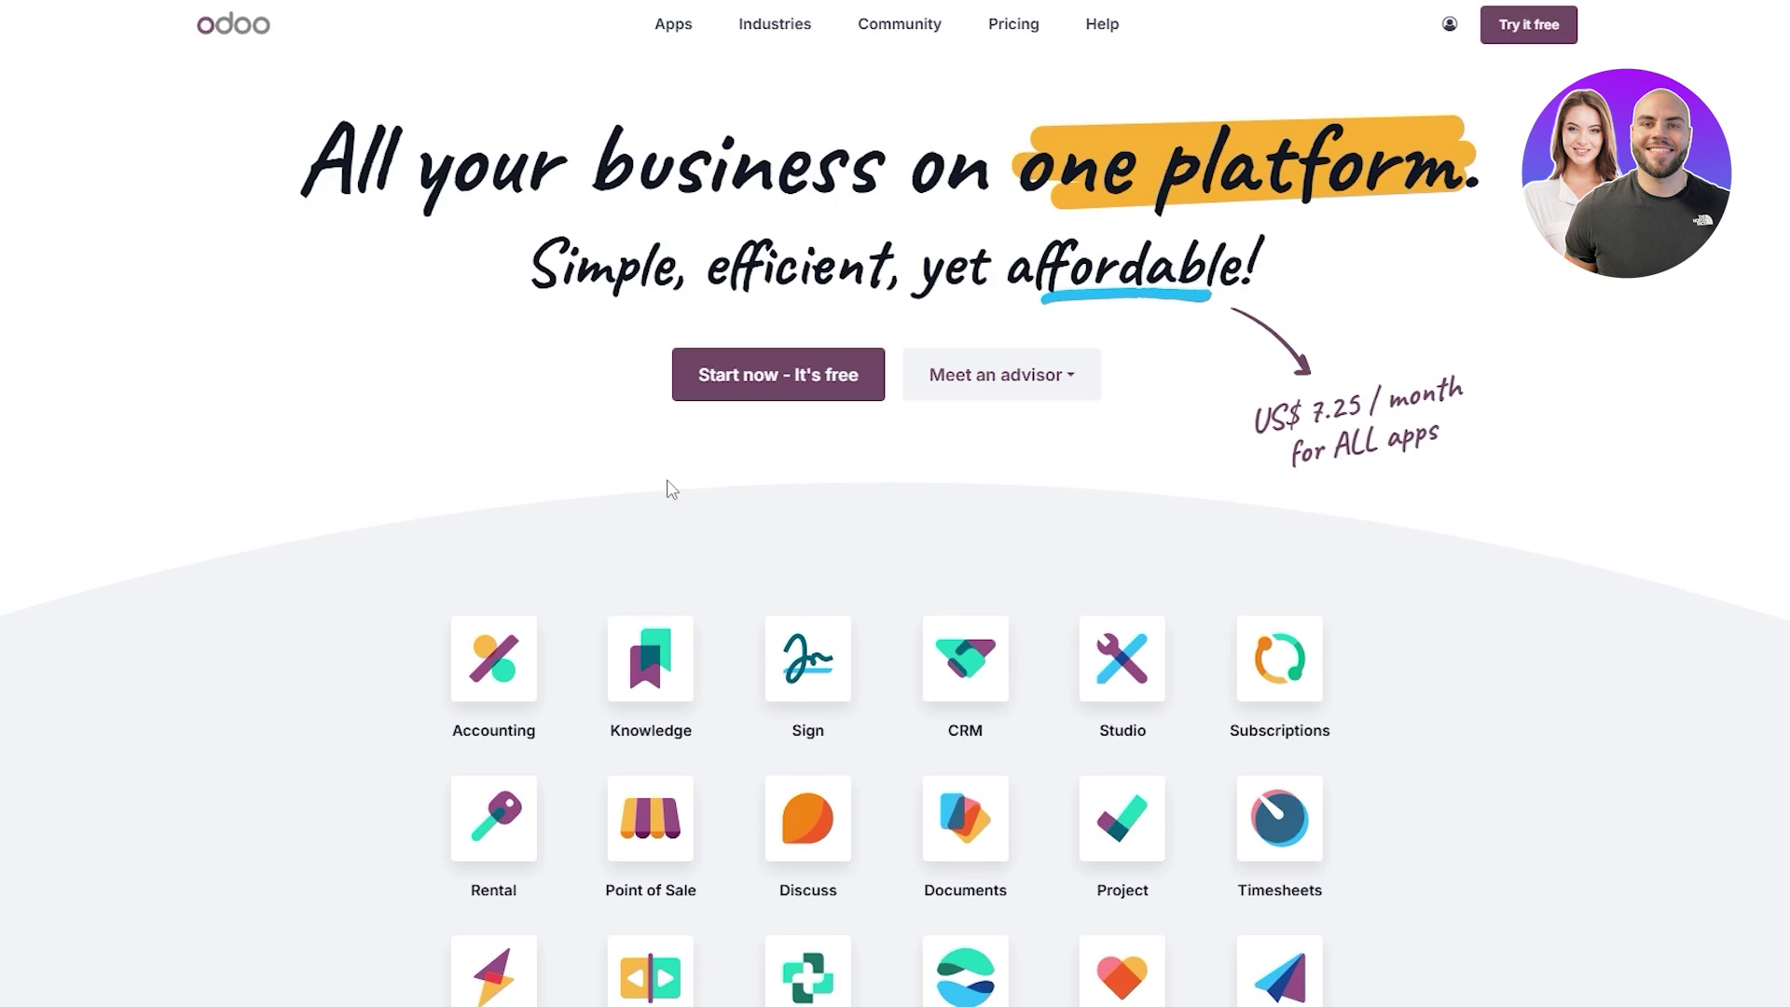
Scroll through the Odoo homepage to look over its banner and app grid
scroll(573, 492, down, 5)
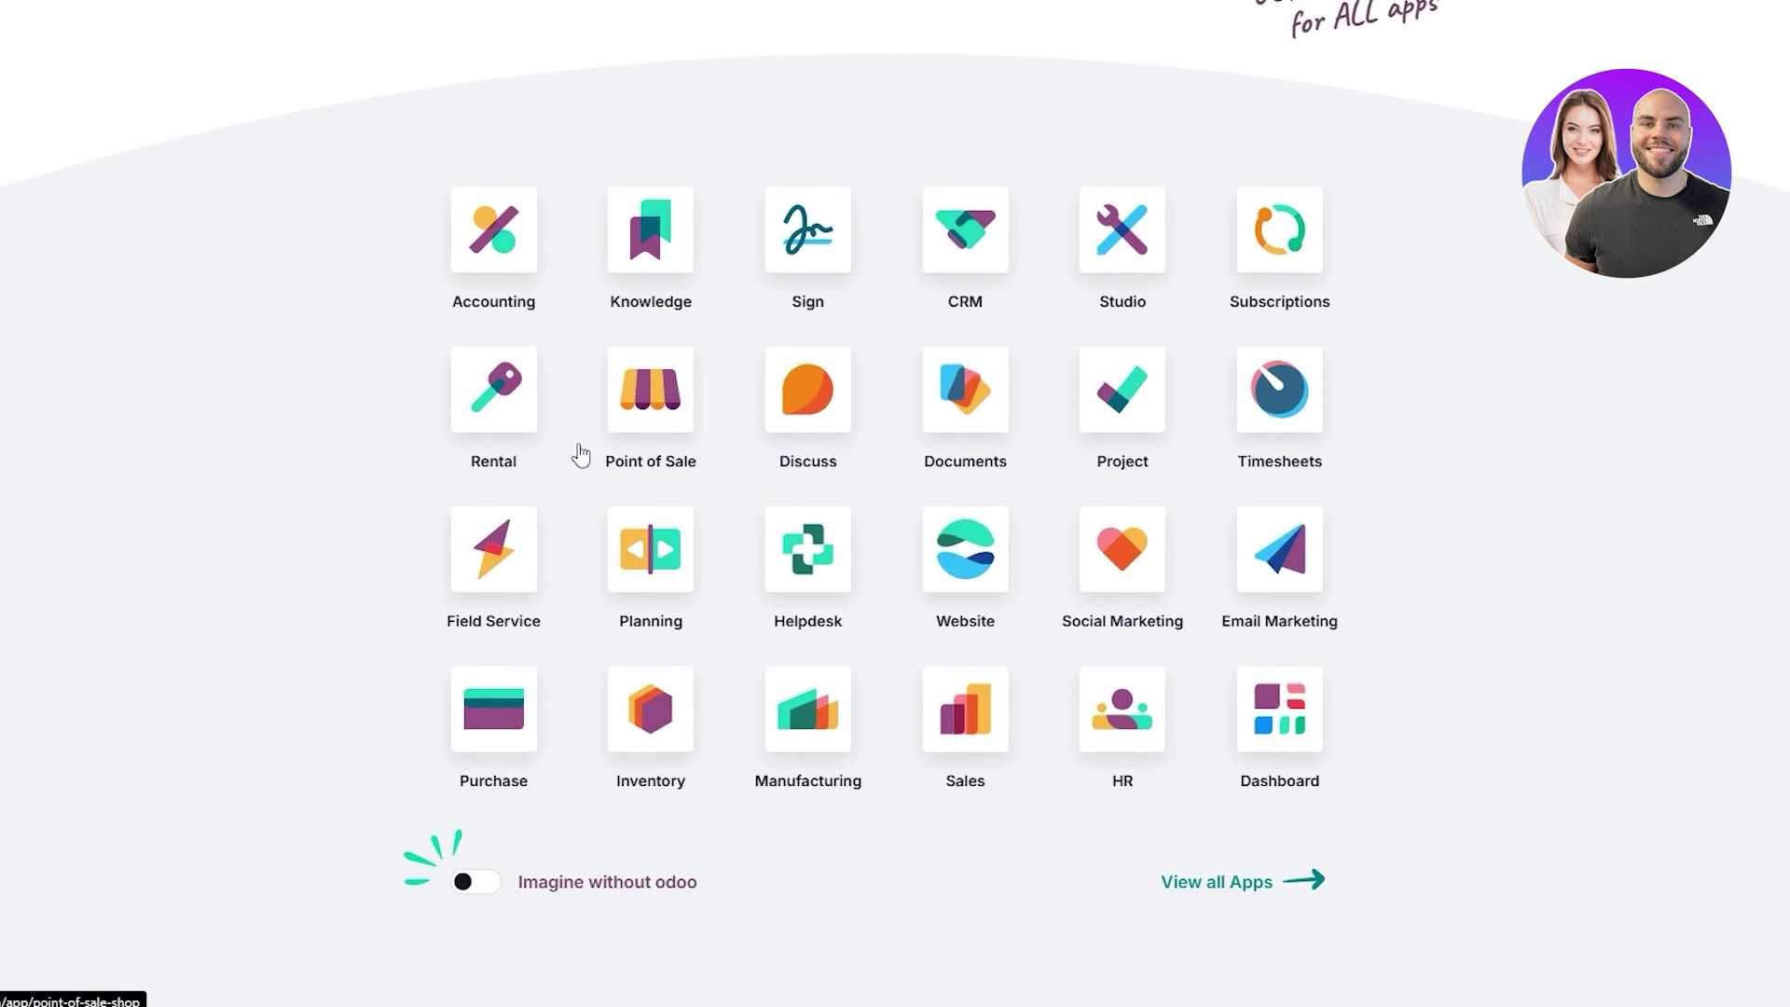
scroll(580, 452, down, 6)
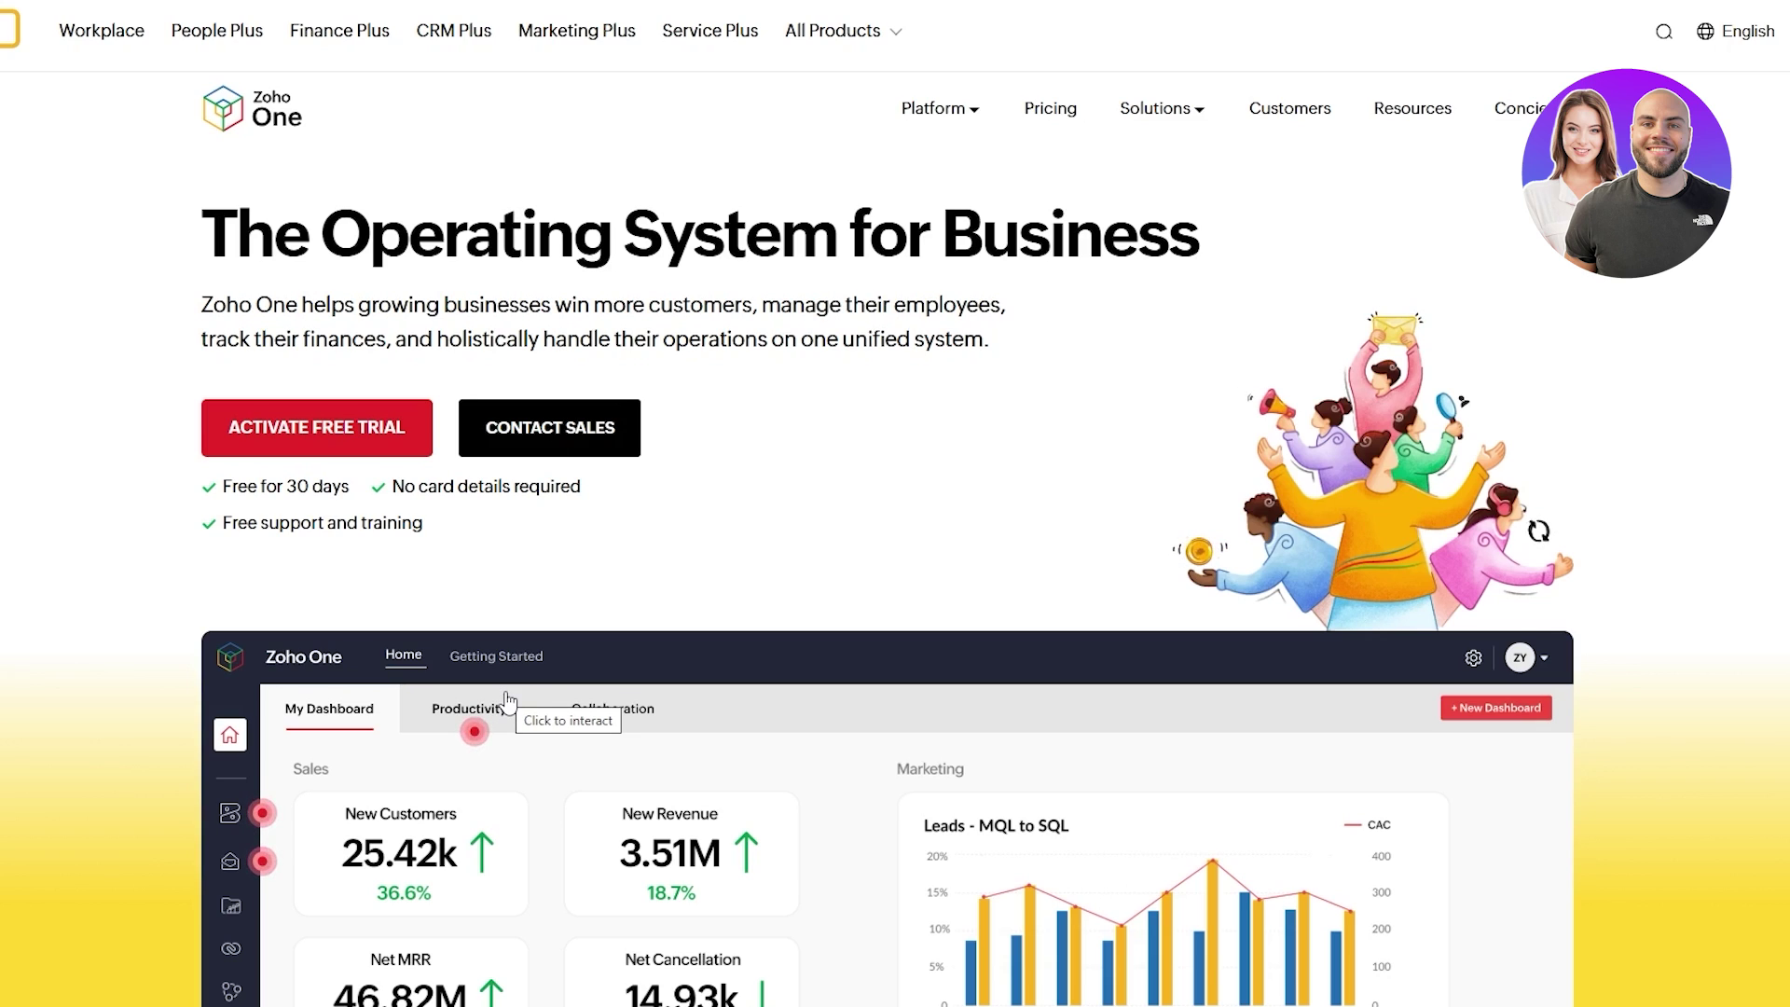
scroll(536, 681, down, 1)
scroll(536, 680, down, 8)
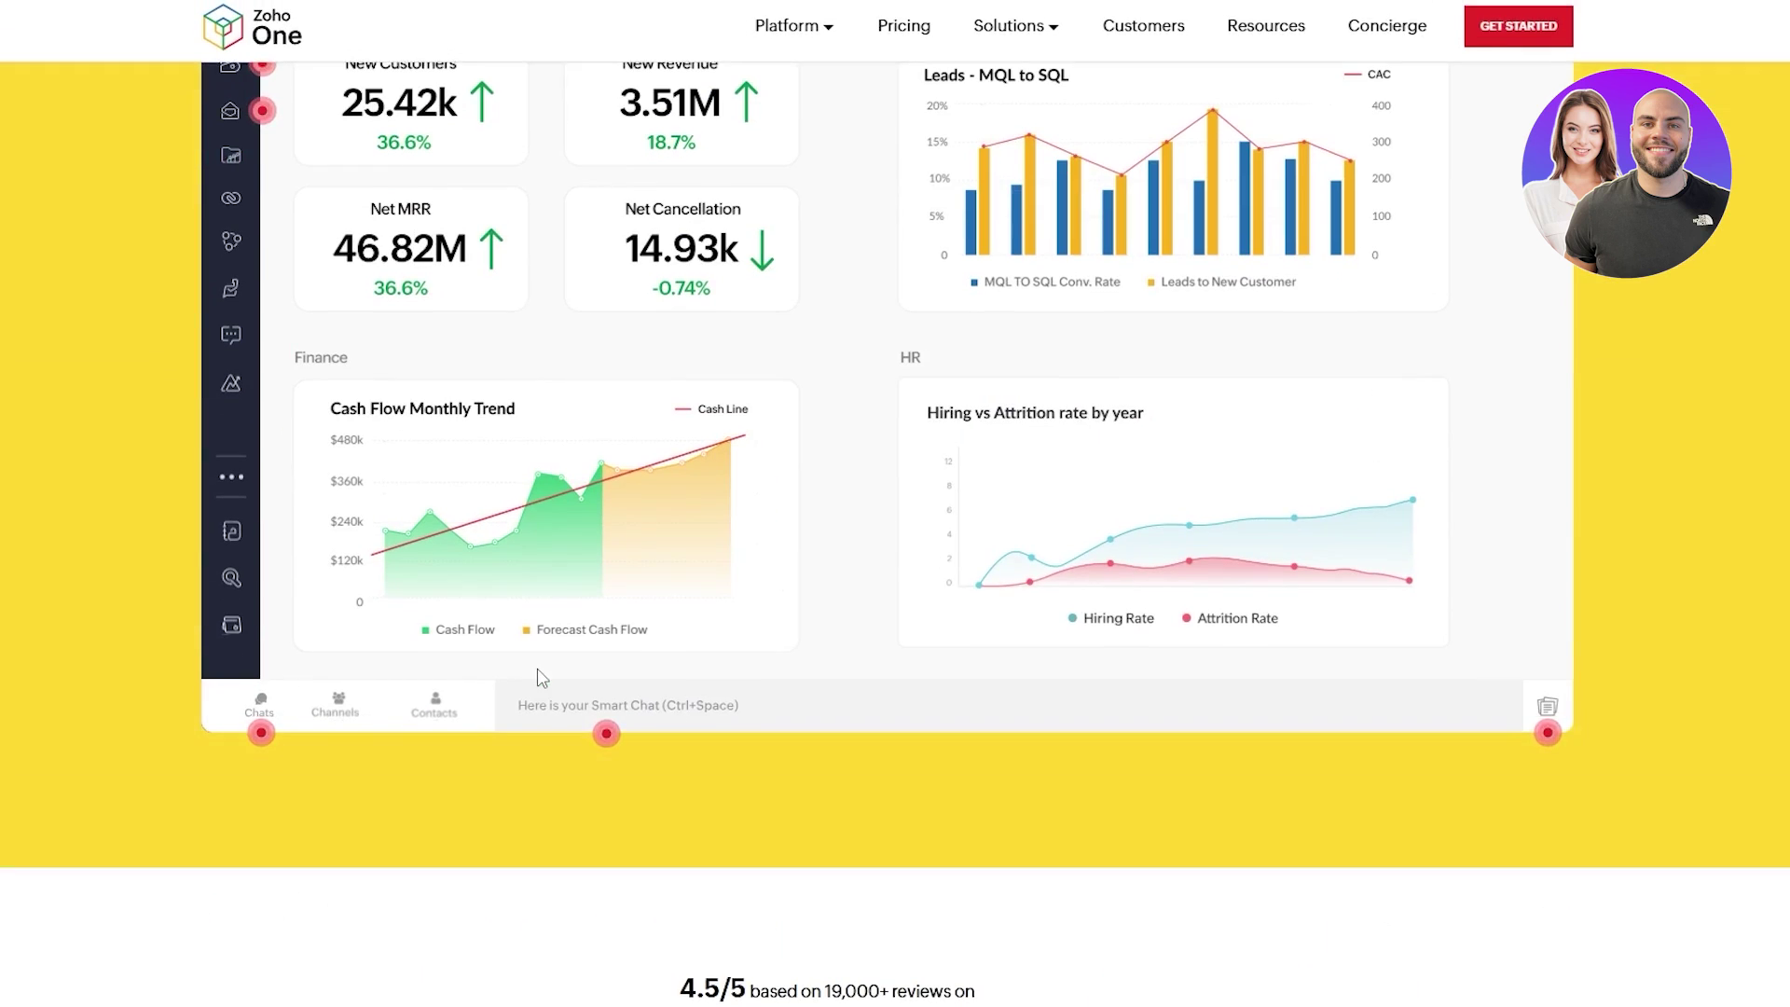
scroll(536, 681, up, 8)
scroll(541, 676, down, 1)
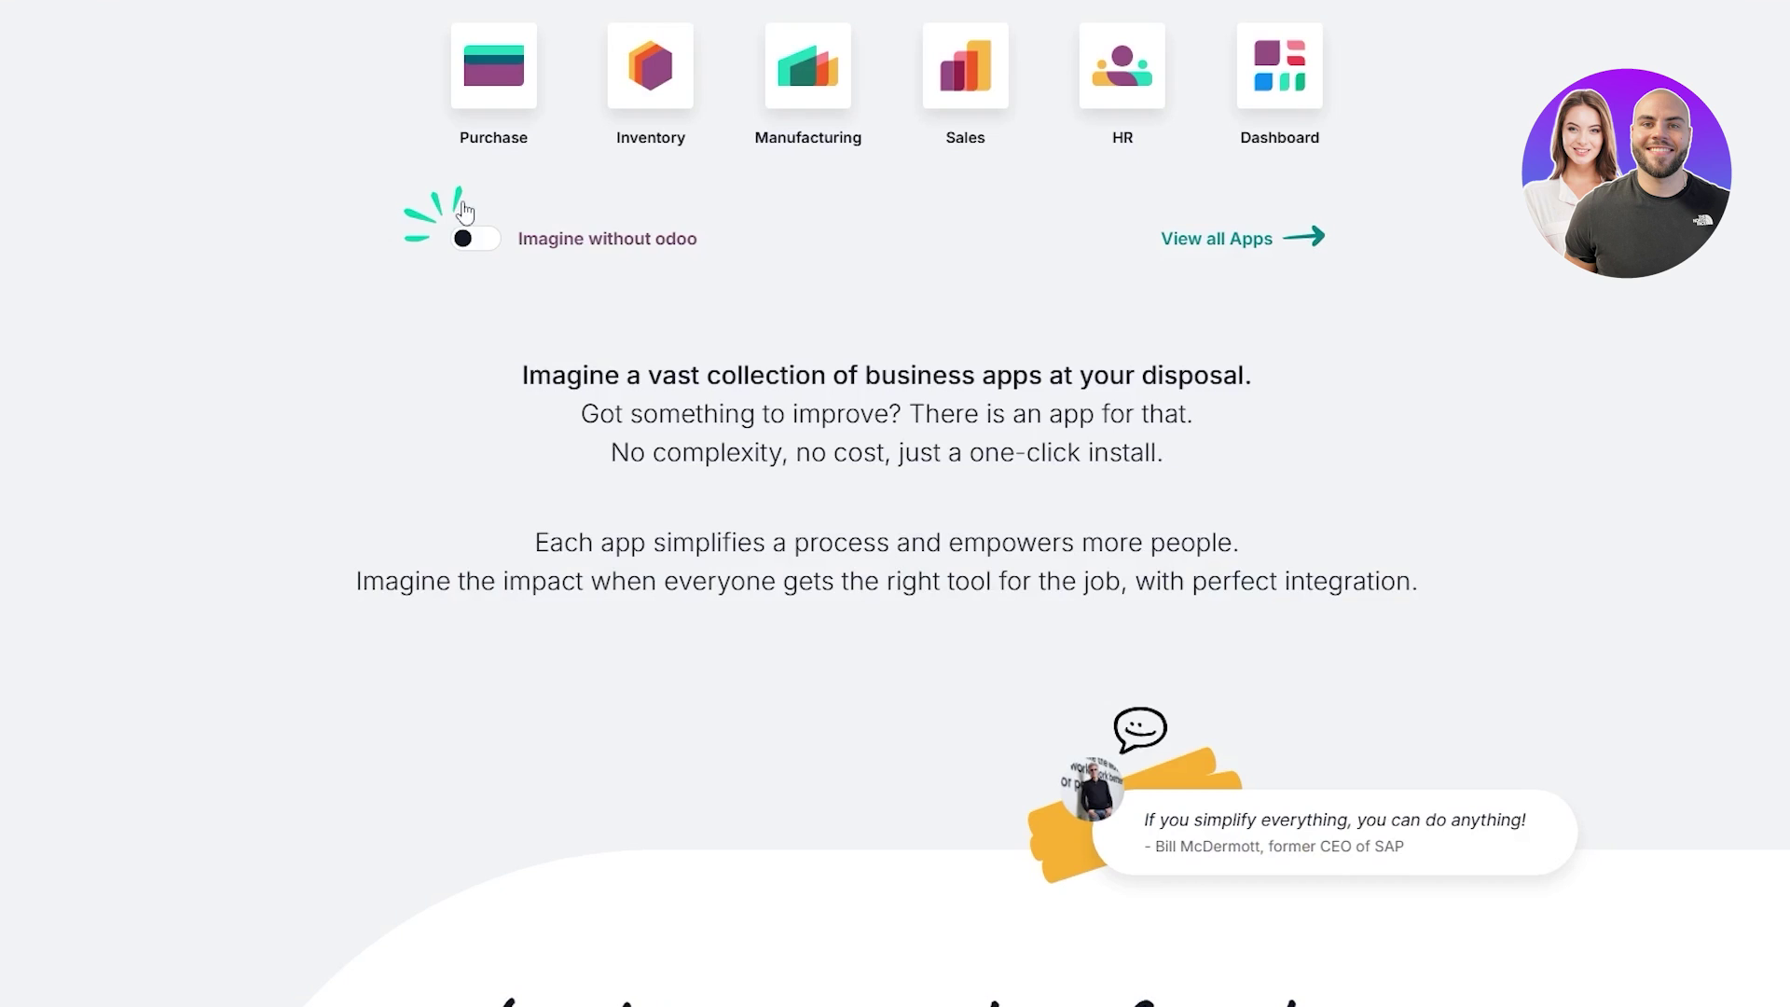
scroll(1499, 723, down, 10)
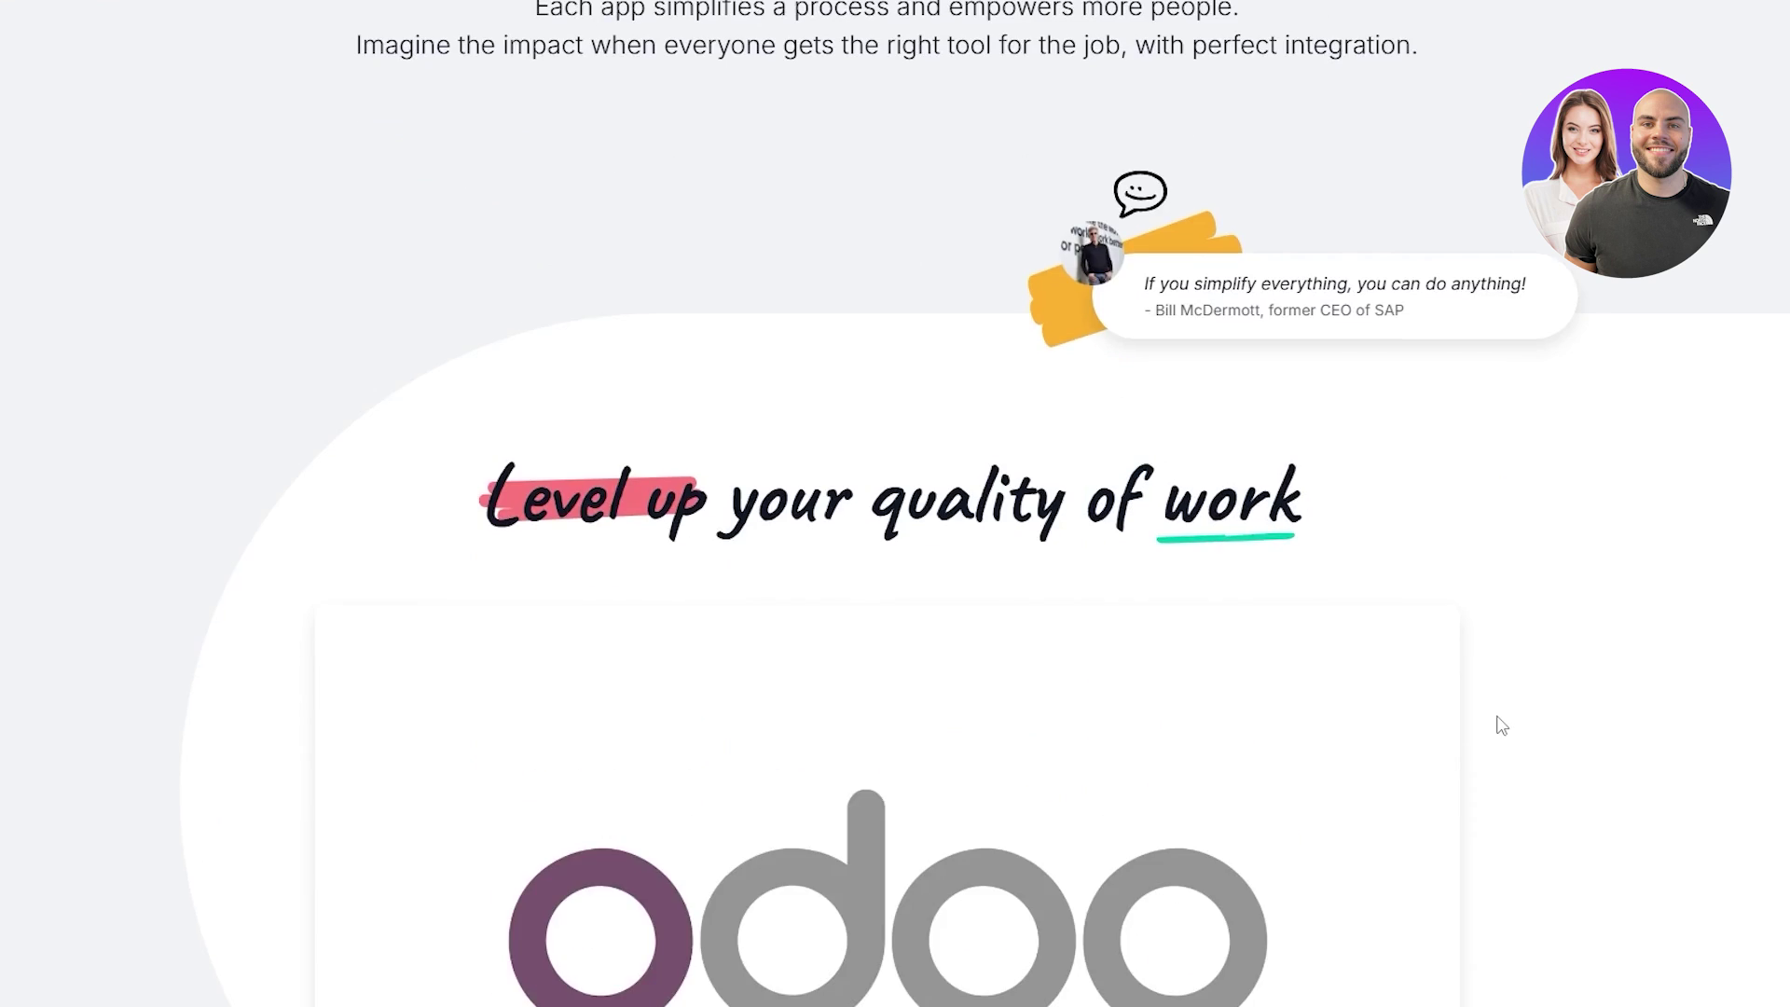
scroll(1466, 723, up, 12)
scroll(1439, 730, up, 9)
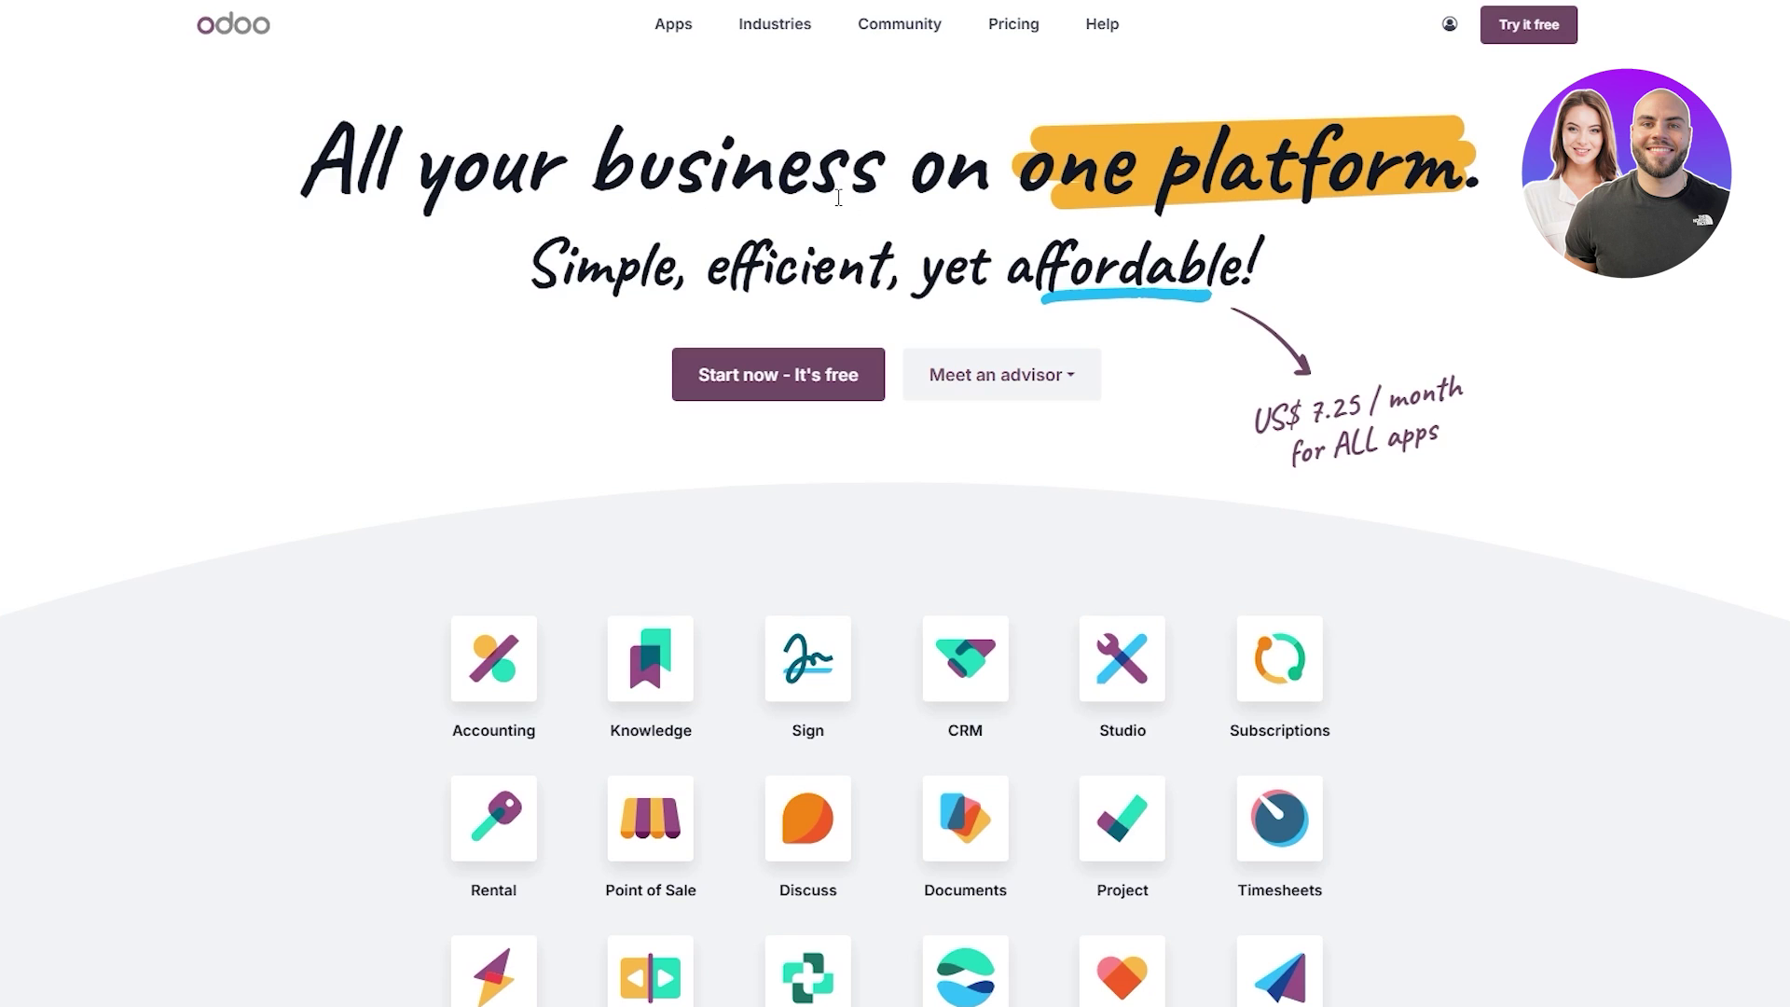
Show the Odoo Apps menu with all apps grouped by category, then scroll back up
click(677, 30)
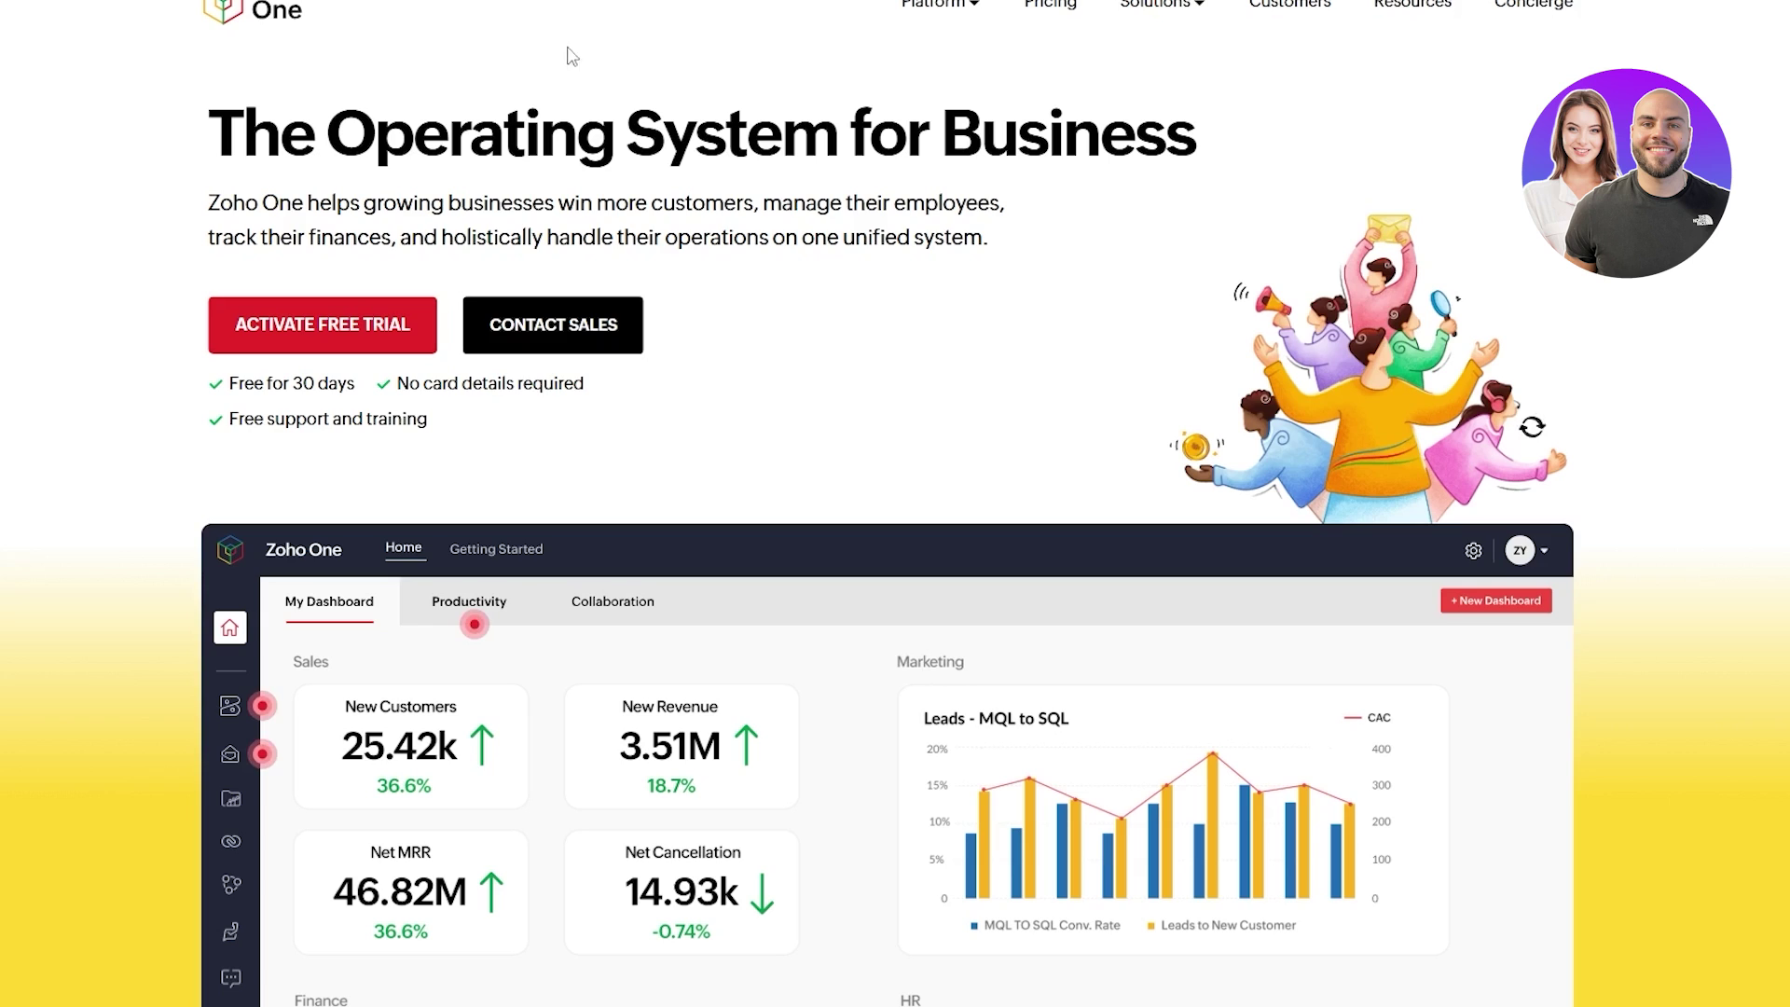
scroll(707, 339, up, 2)
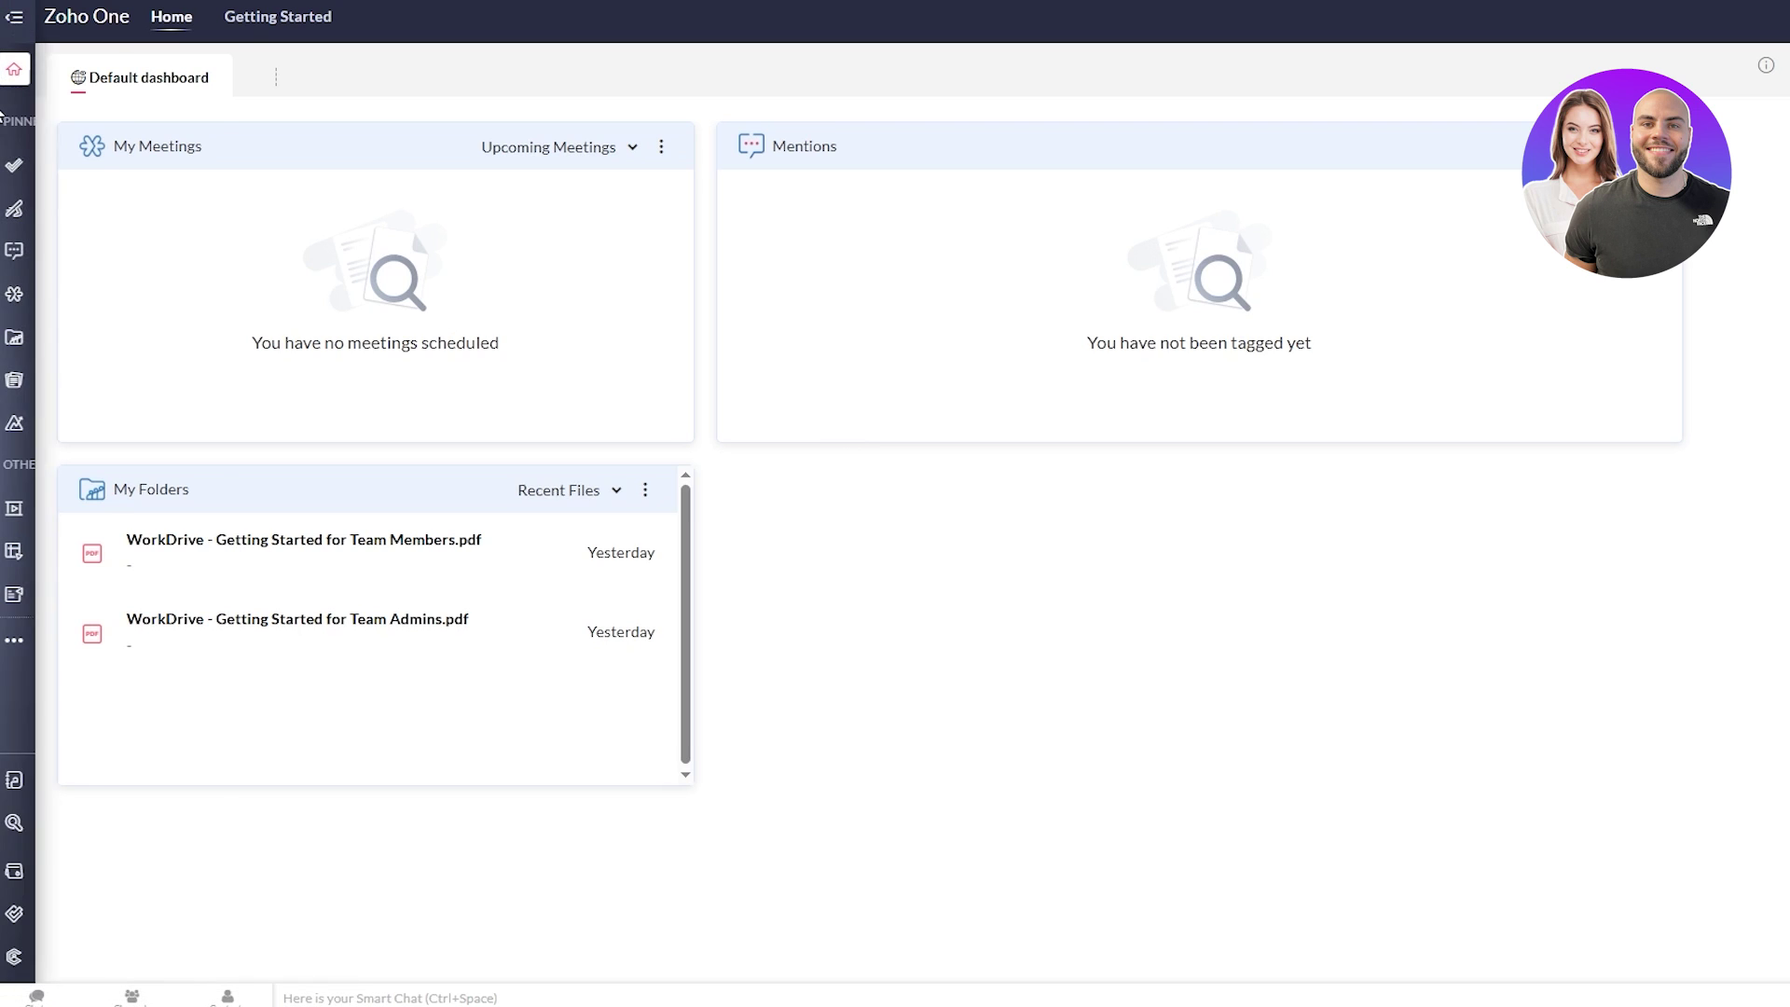
Go from the Zoho One Default dashboard to Odoo's installed-apps home screen
mouse_move(21, 171)
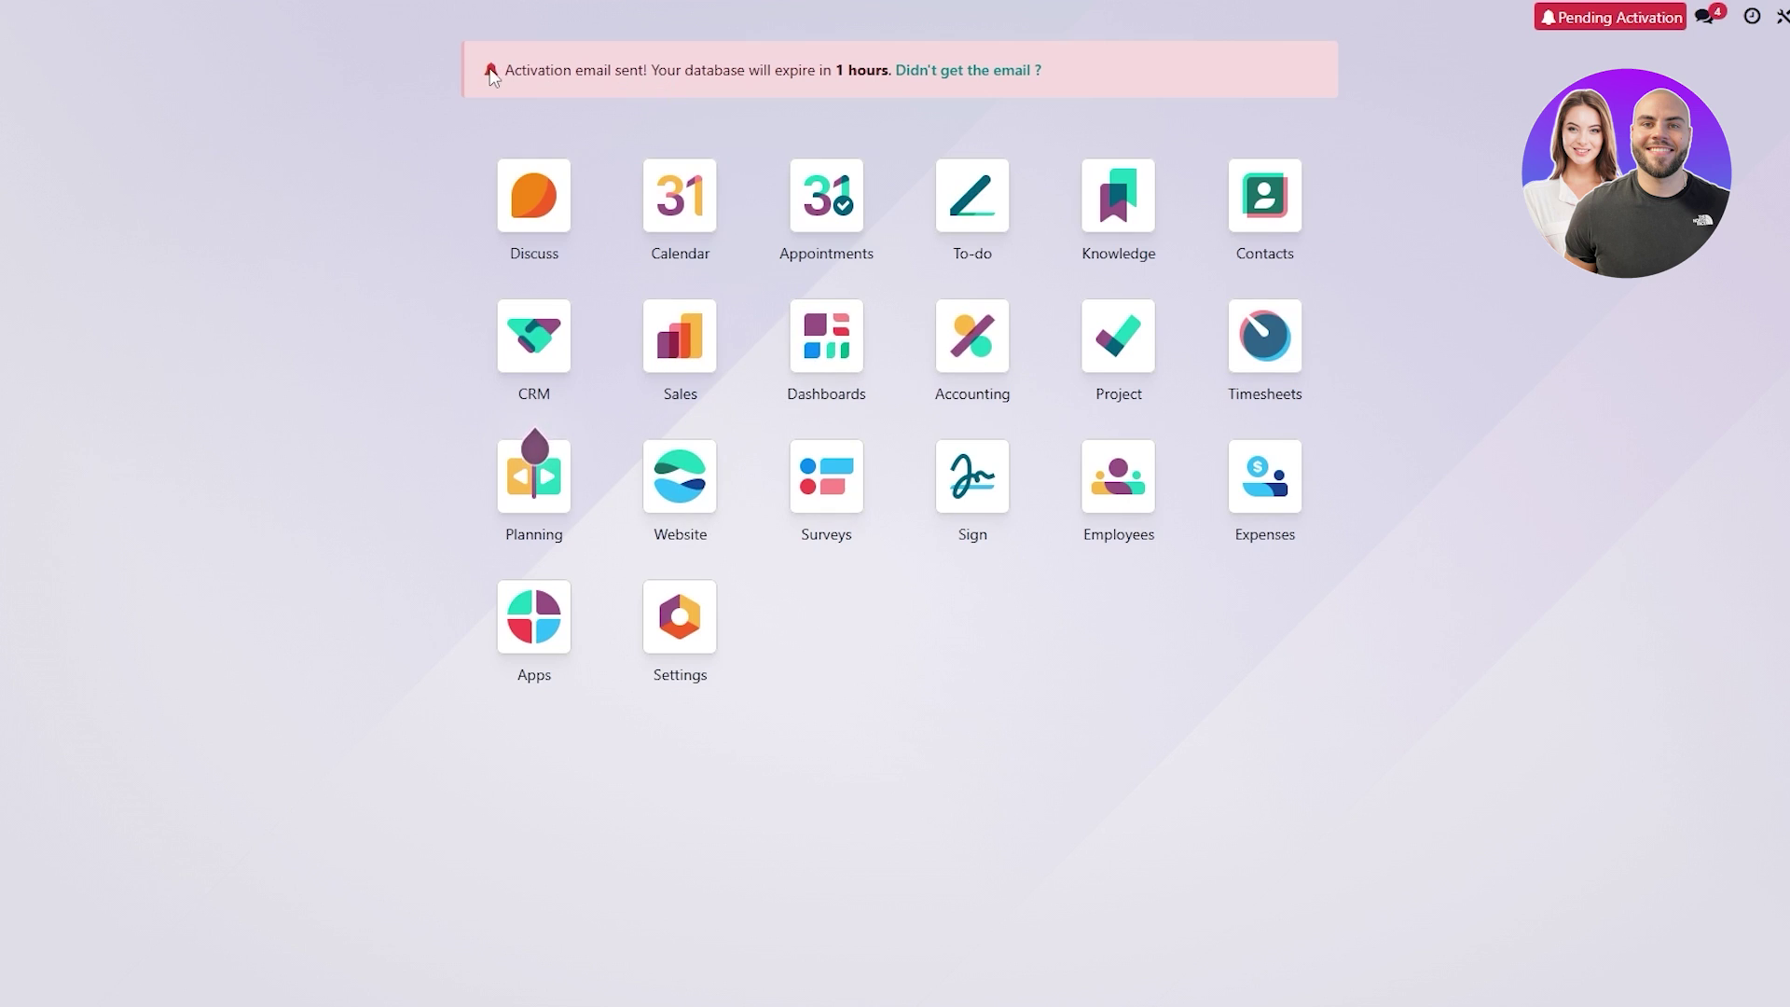
Highlight part of Odoo's activation banner, then scroll through the Sales dashboard figures
drag(530, 70, 821, 67)
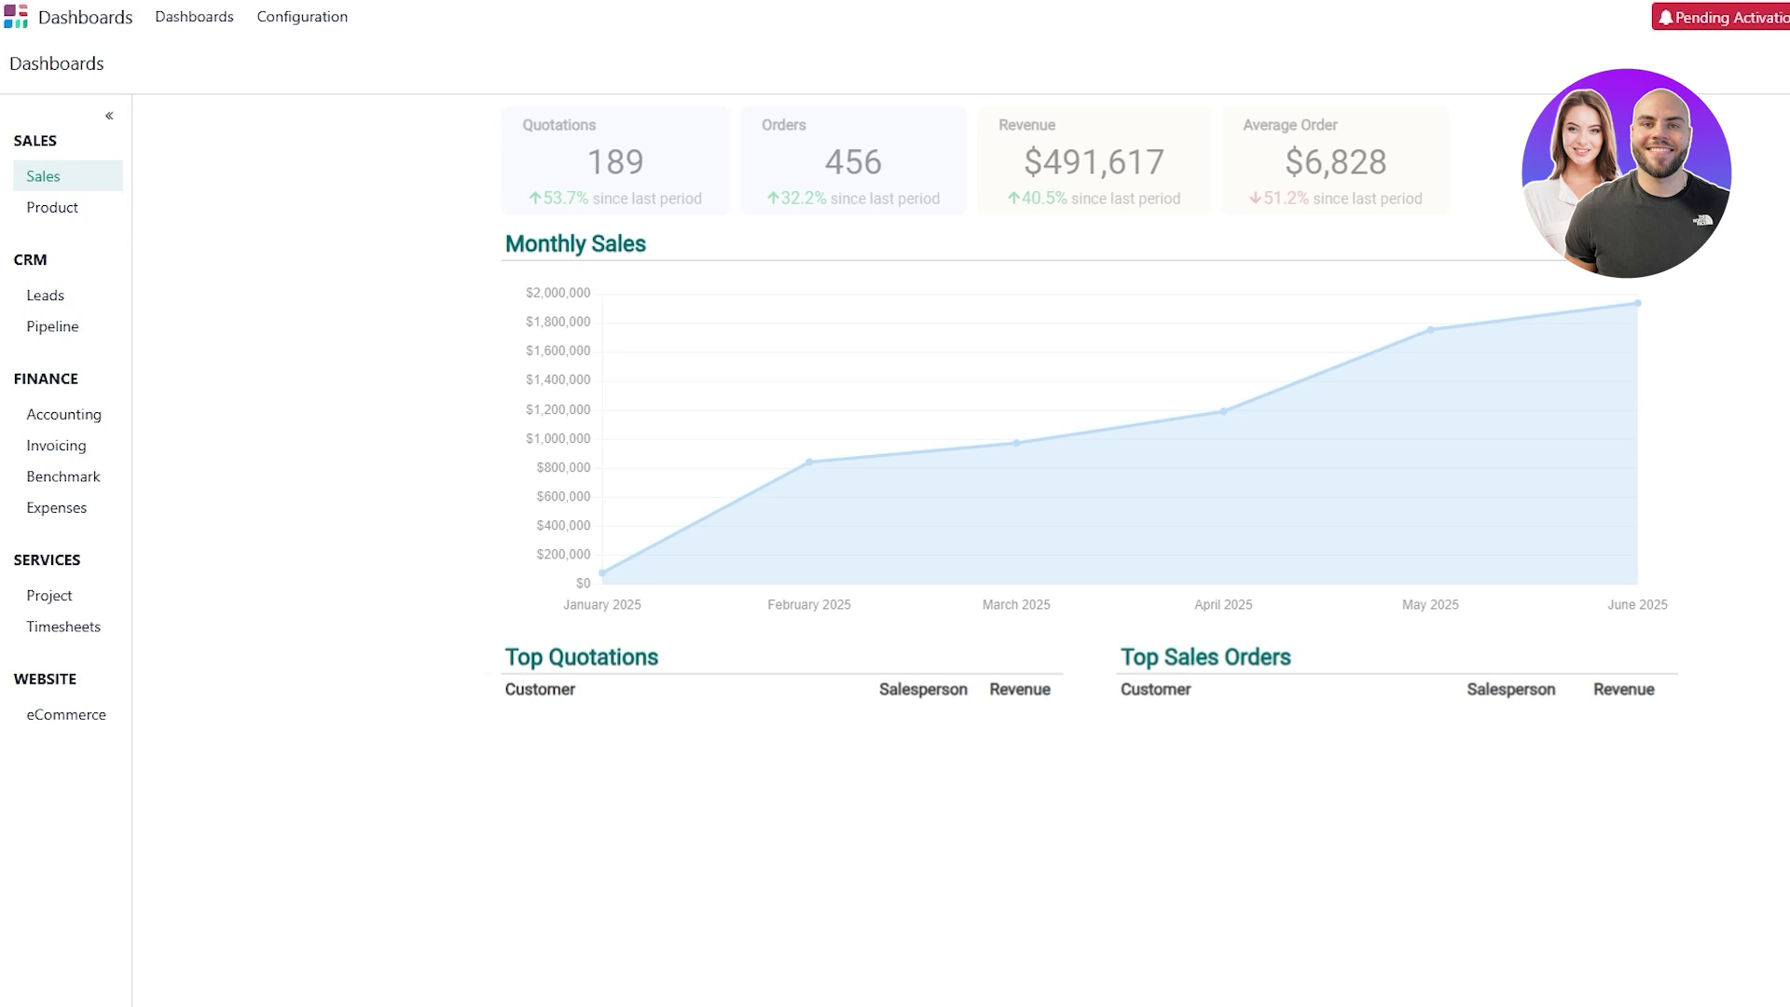
scroll(1343, 564, down, 2)
scroll(1100, 545, down, 3)
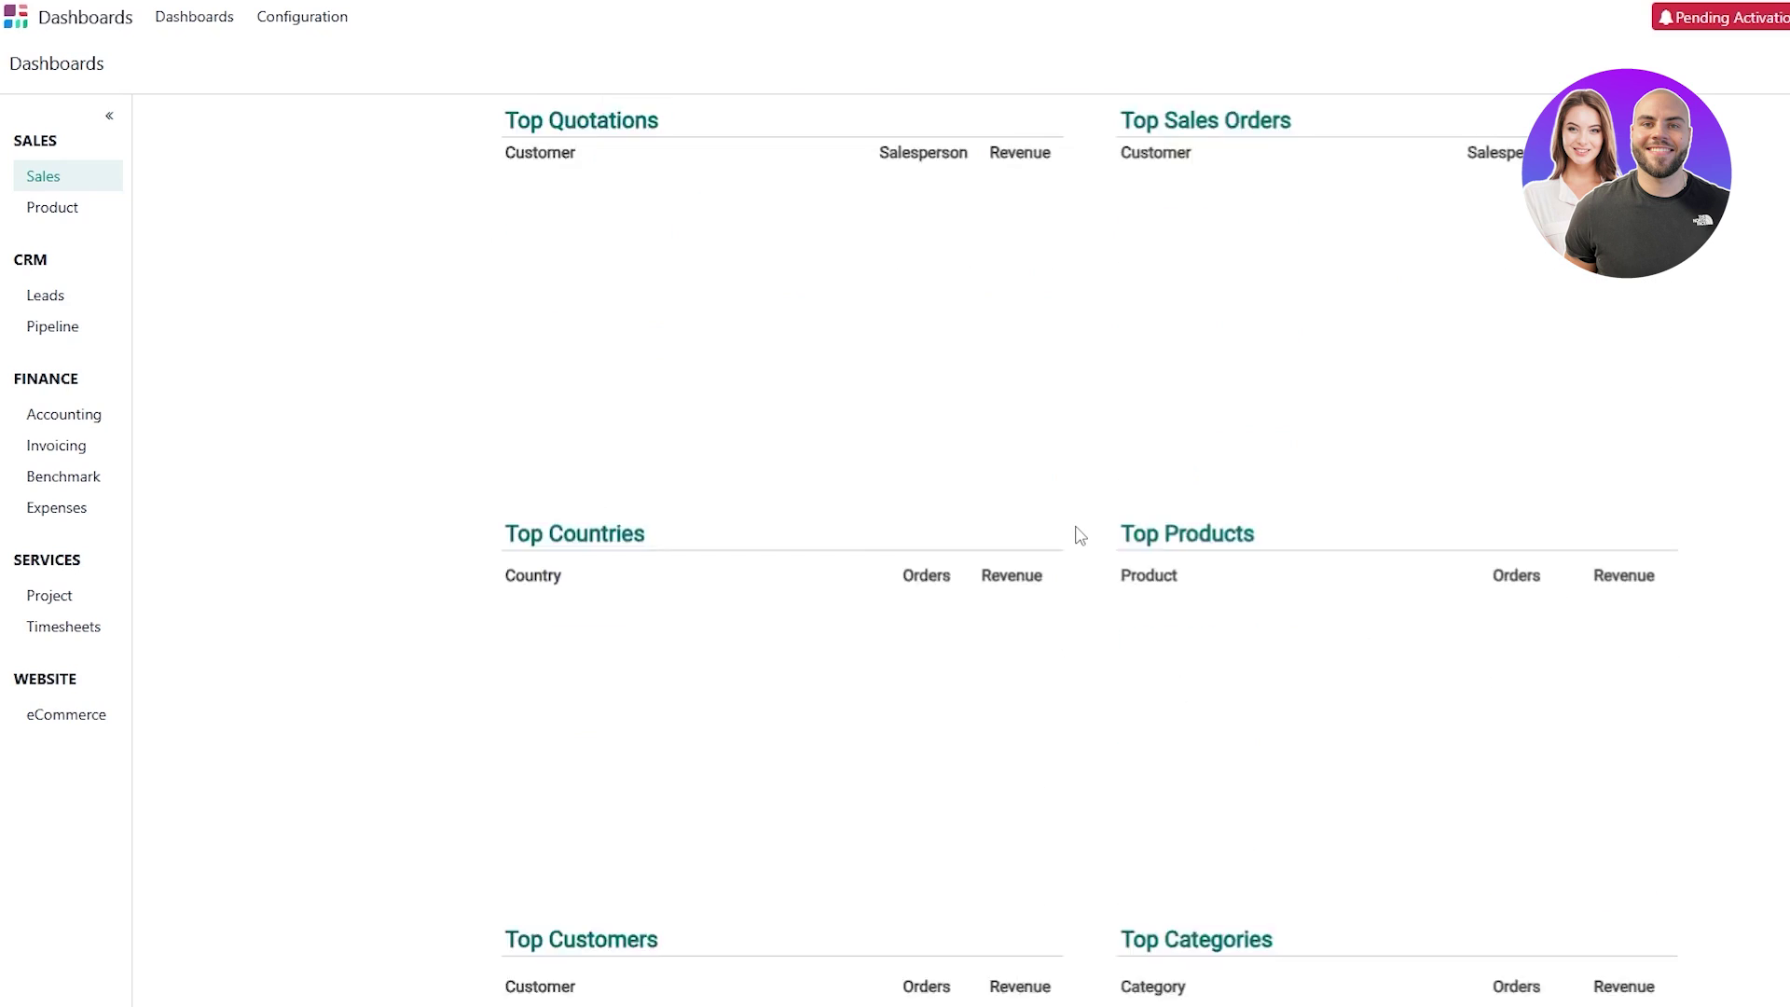
scroll(1077, 533, up, 4)
scroll(1072, 532, up, 1)
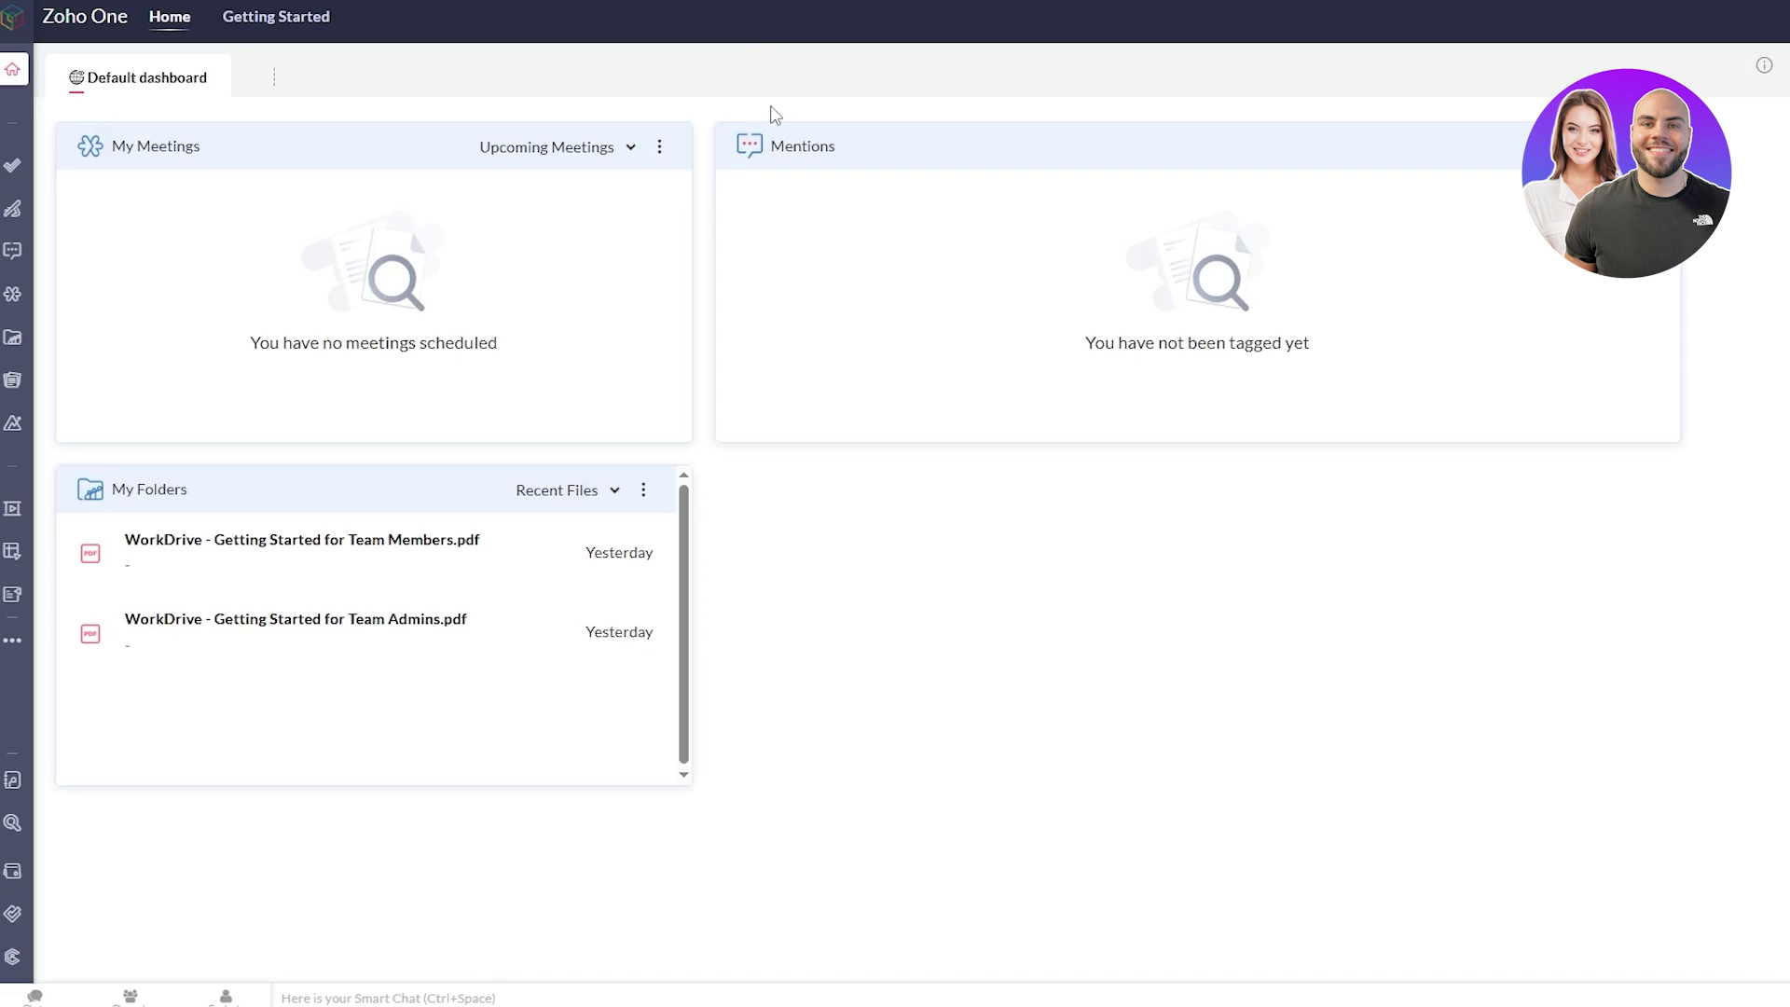
mouse_move(18, 208)
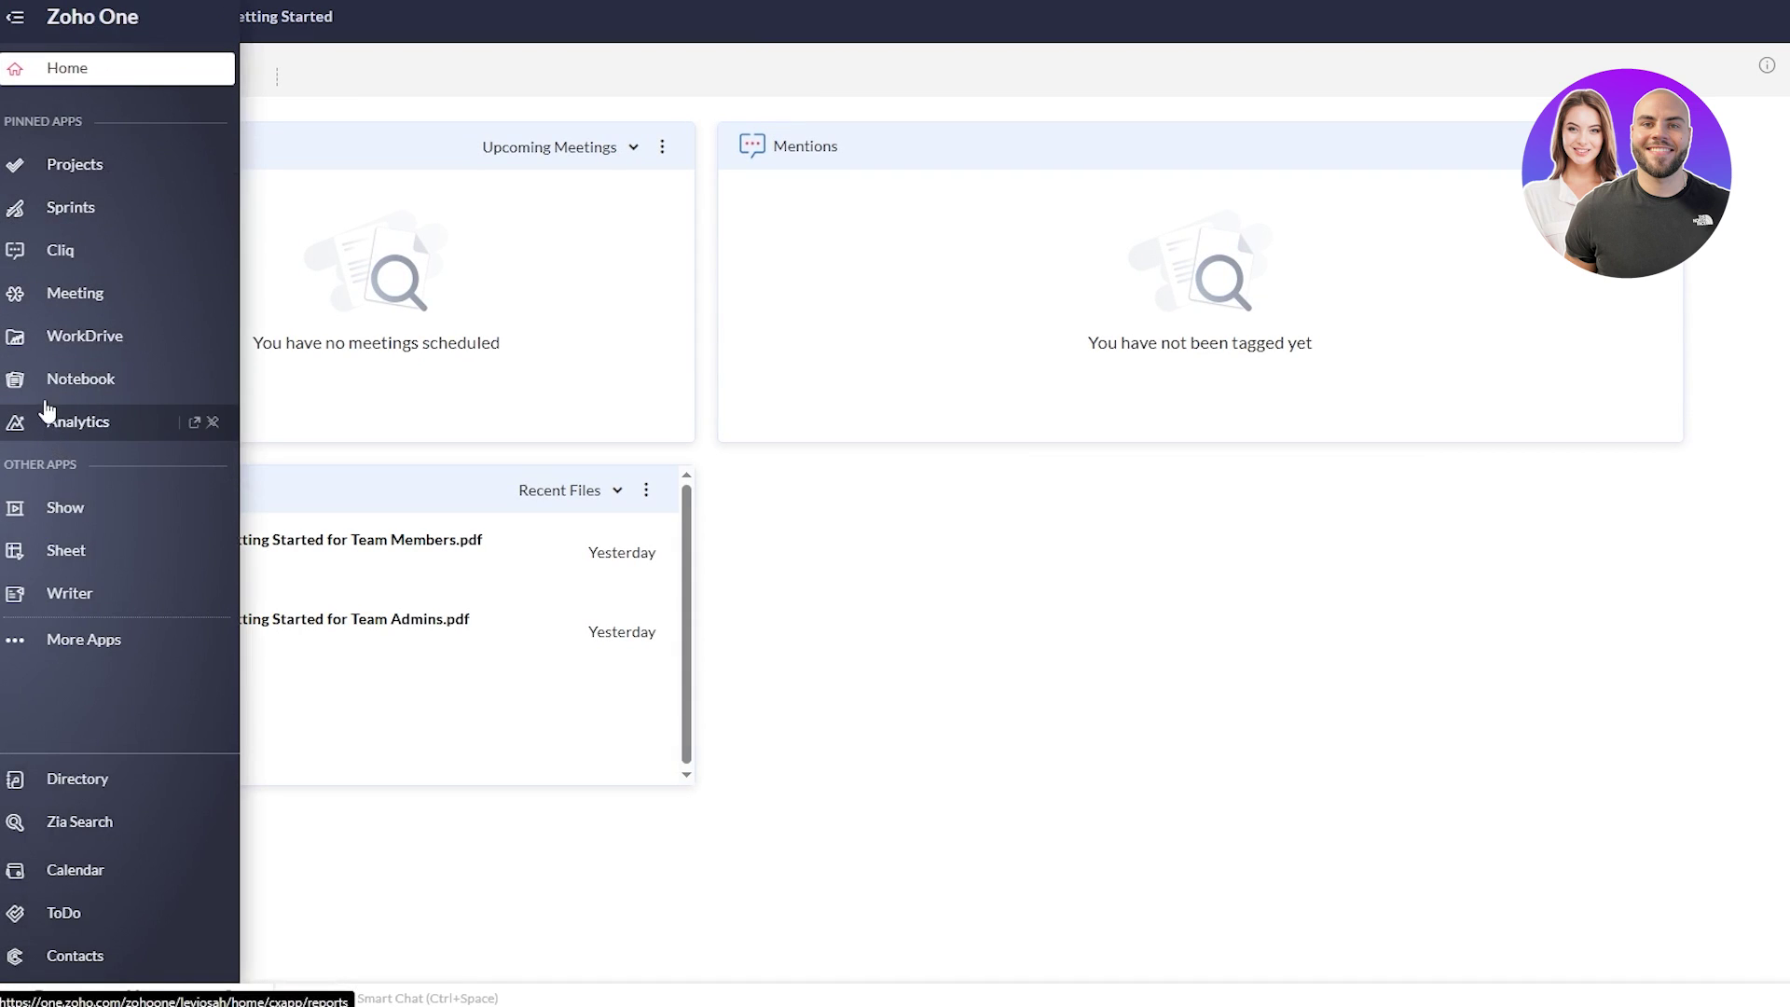
click(38, 442)
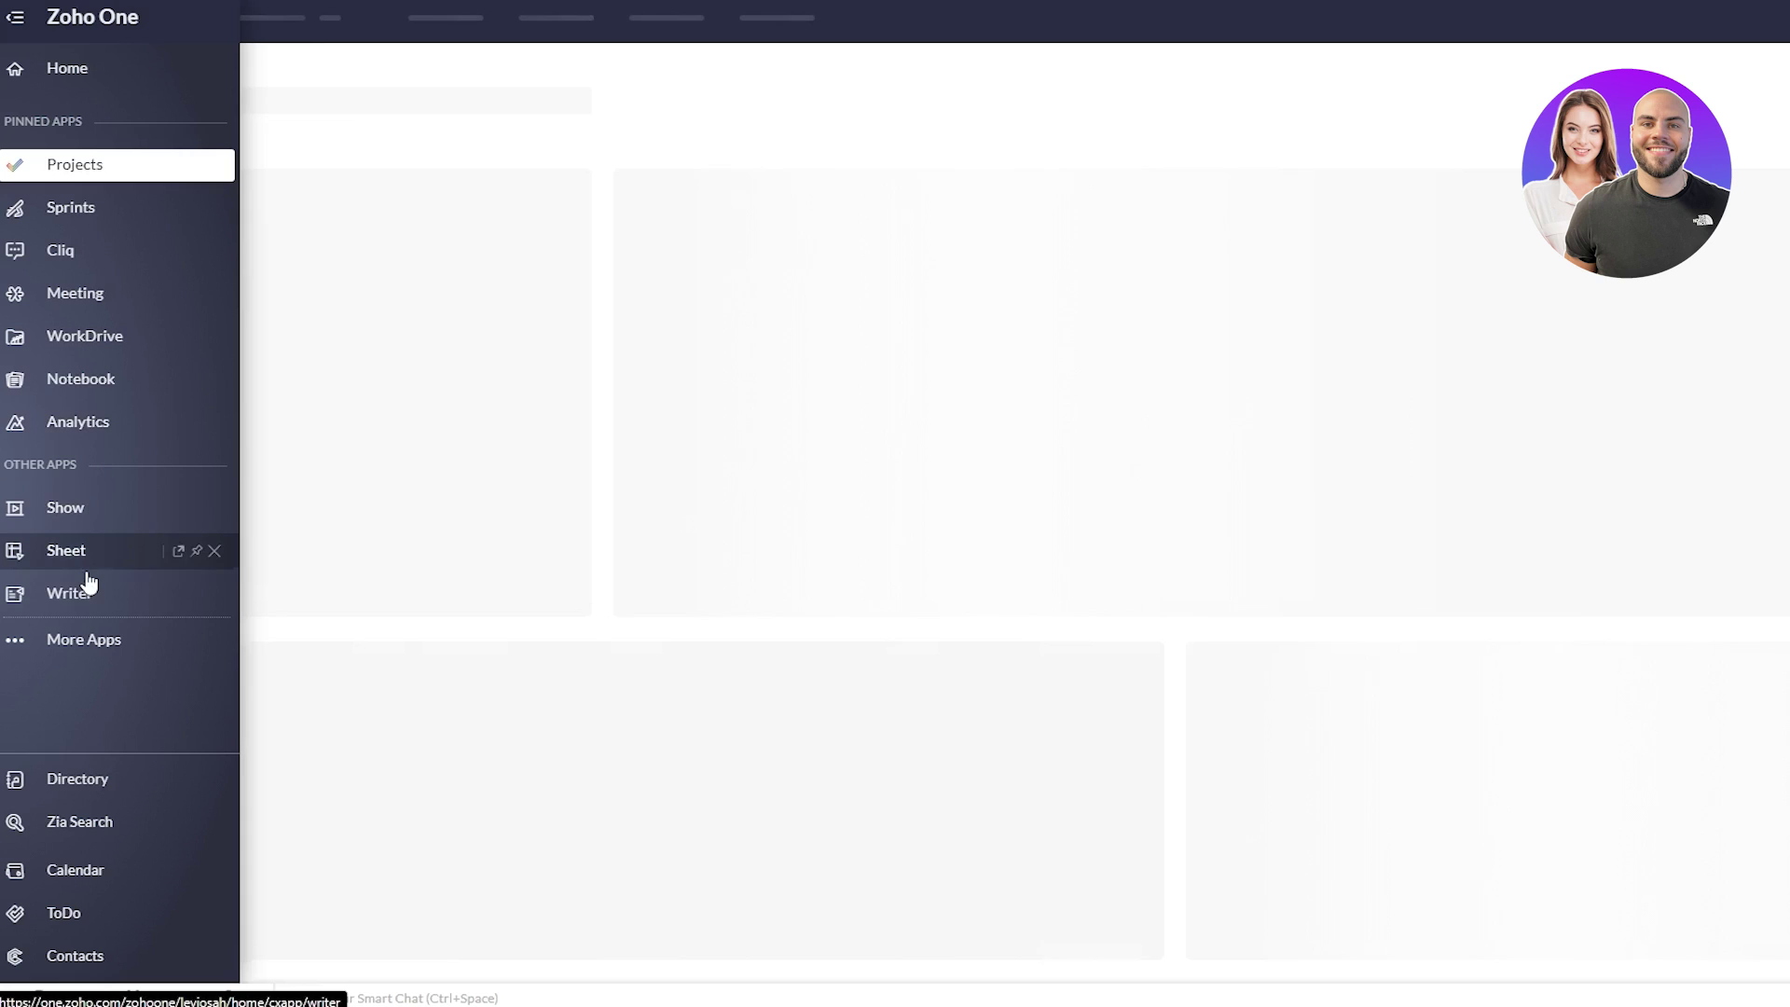
click(44, 645)
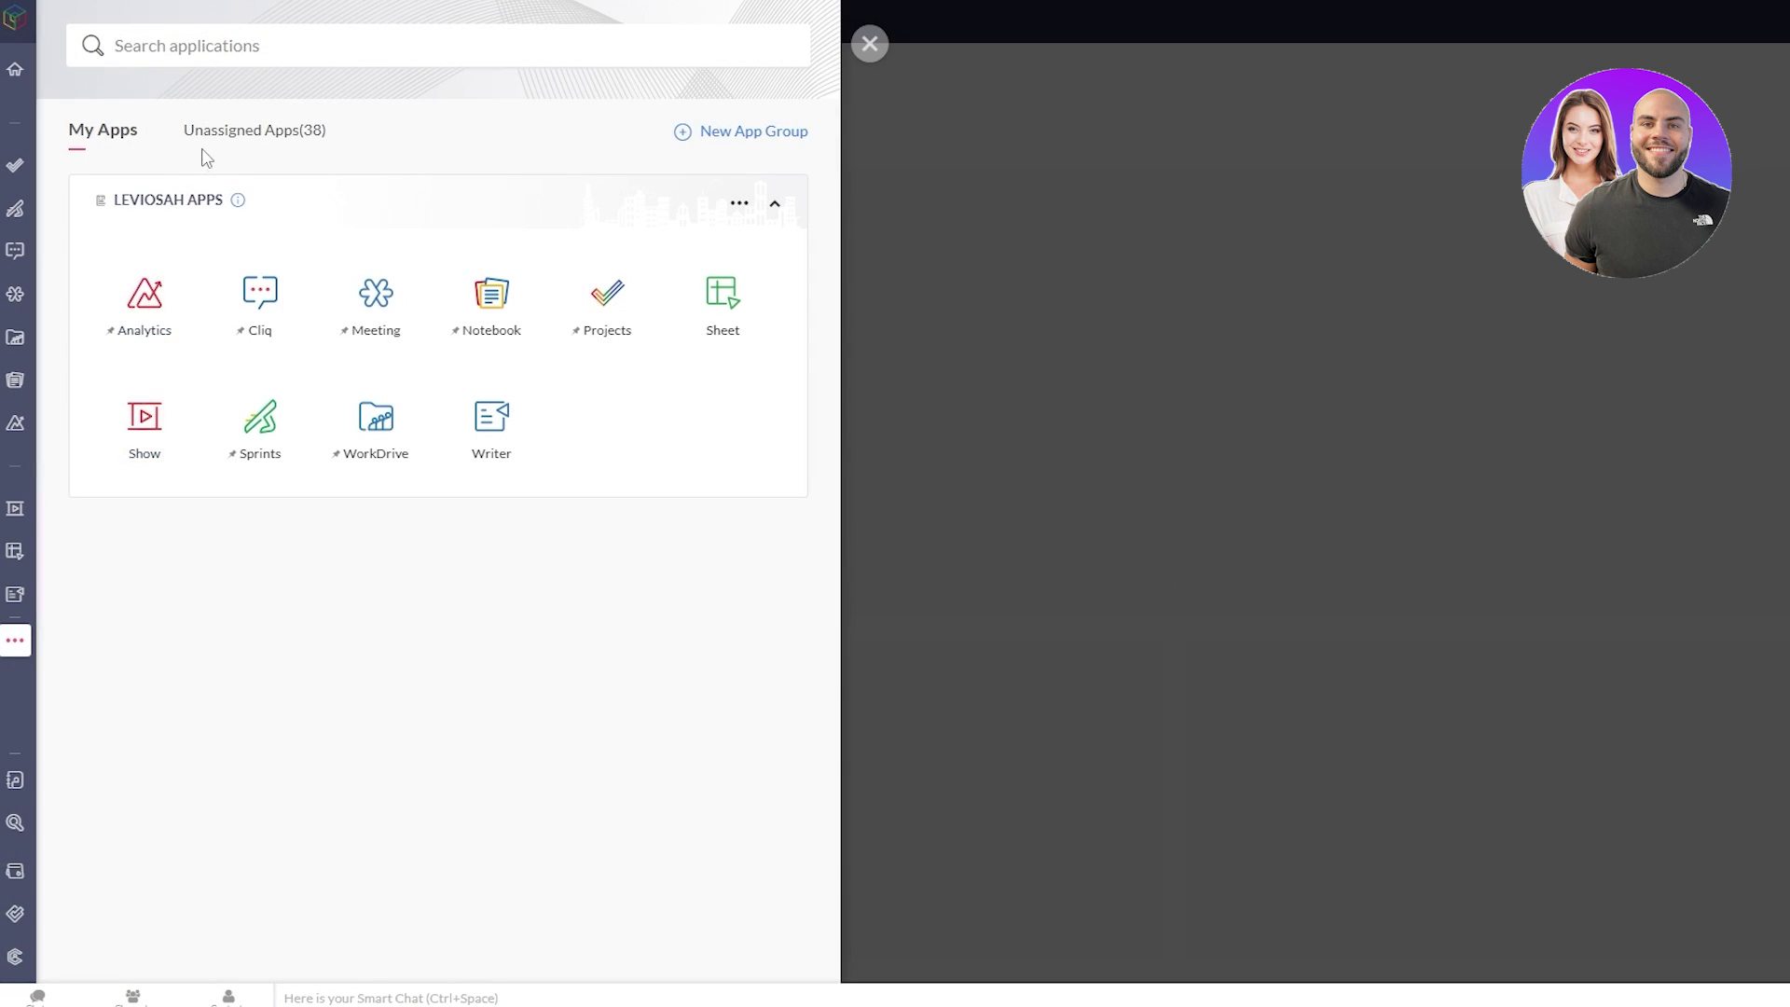
click(210, 138)
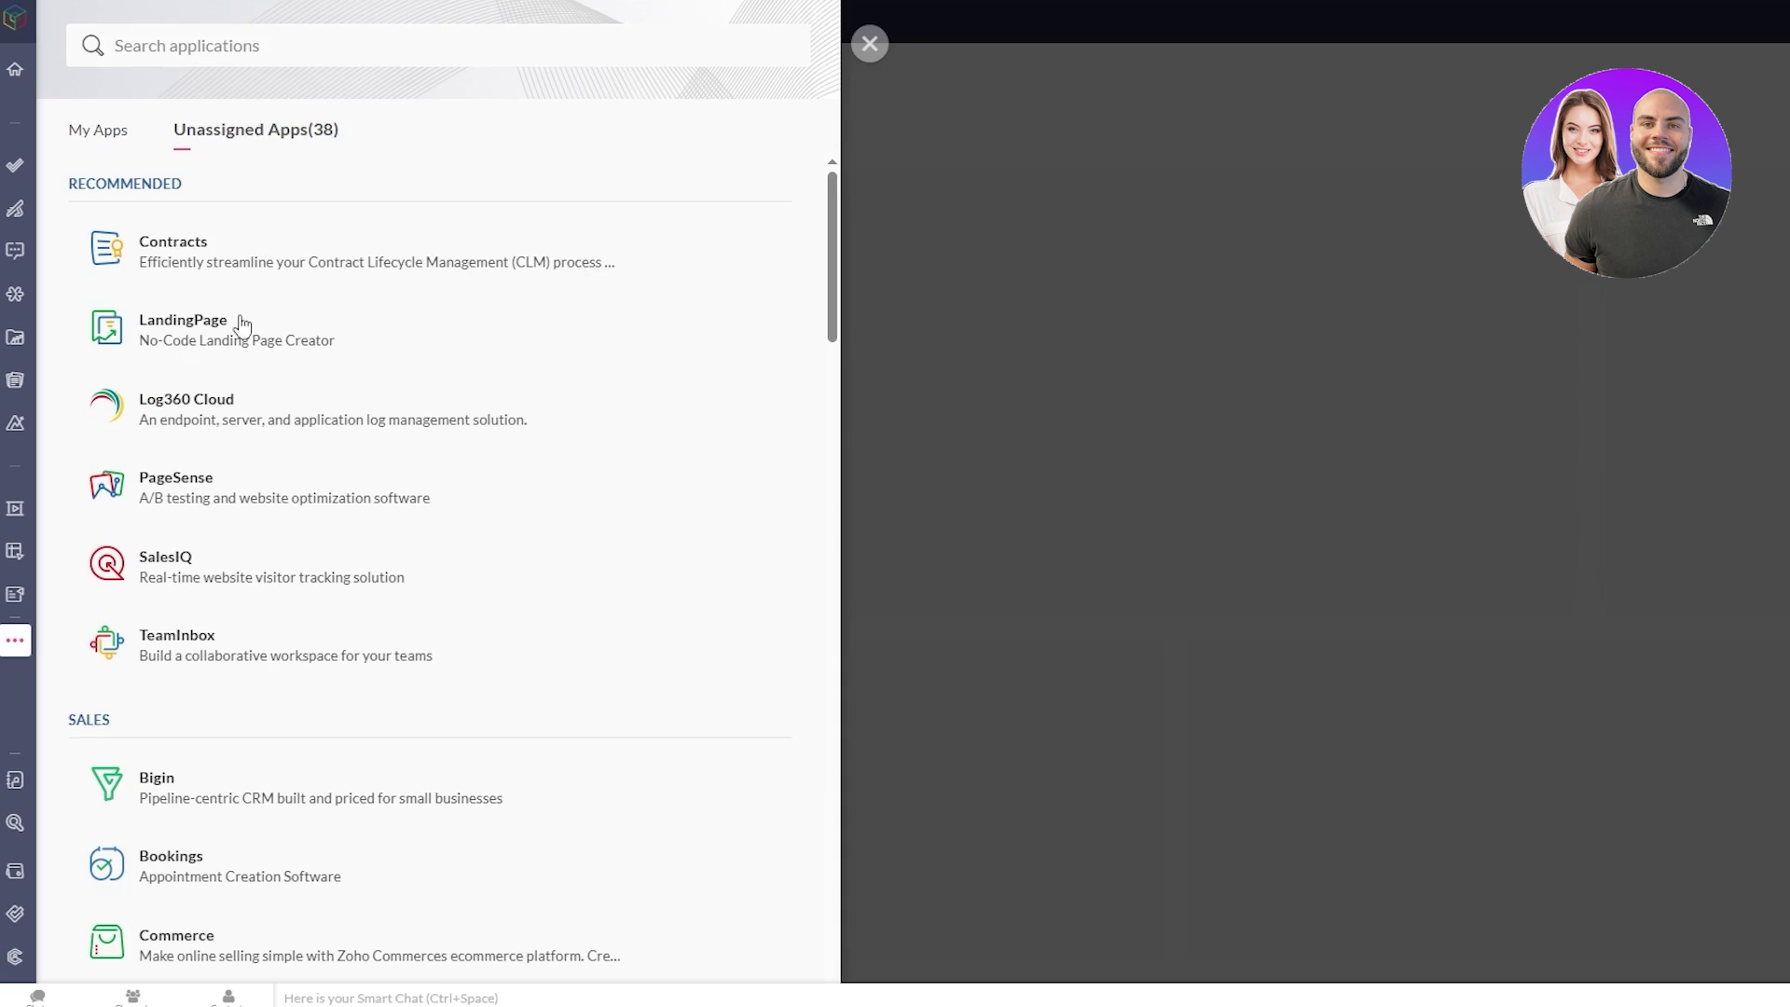
scroll(240, 560, down, 1)
scroll(303, 823, down, 2)
scroll(312, 839, up, 4)
click(15, 68)
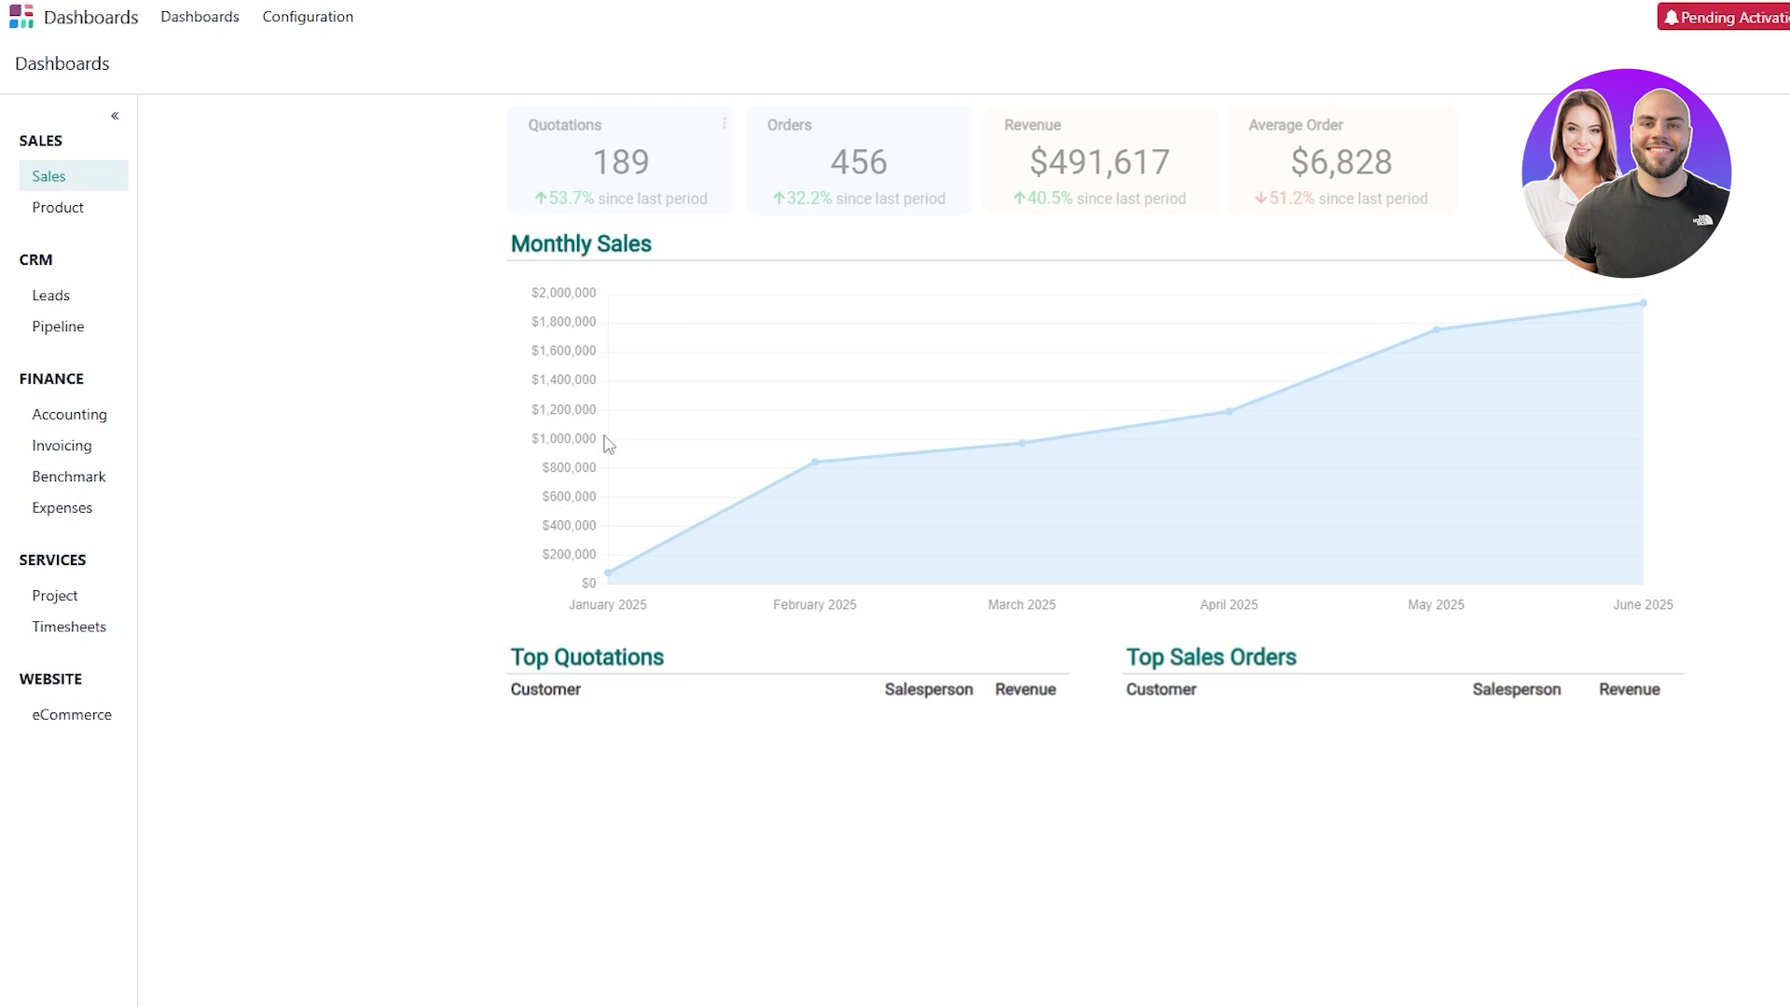
Return from the Sales dashboard to Odoo's main apps screen and browse the app lineup
scroll(463, 461, down, 2)
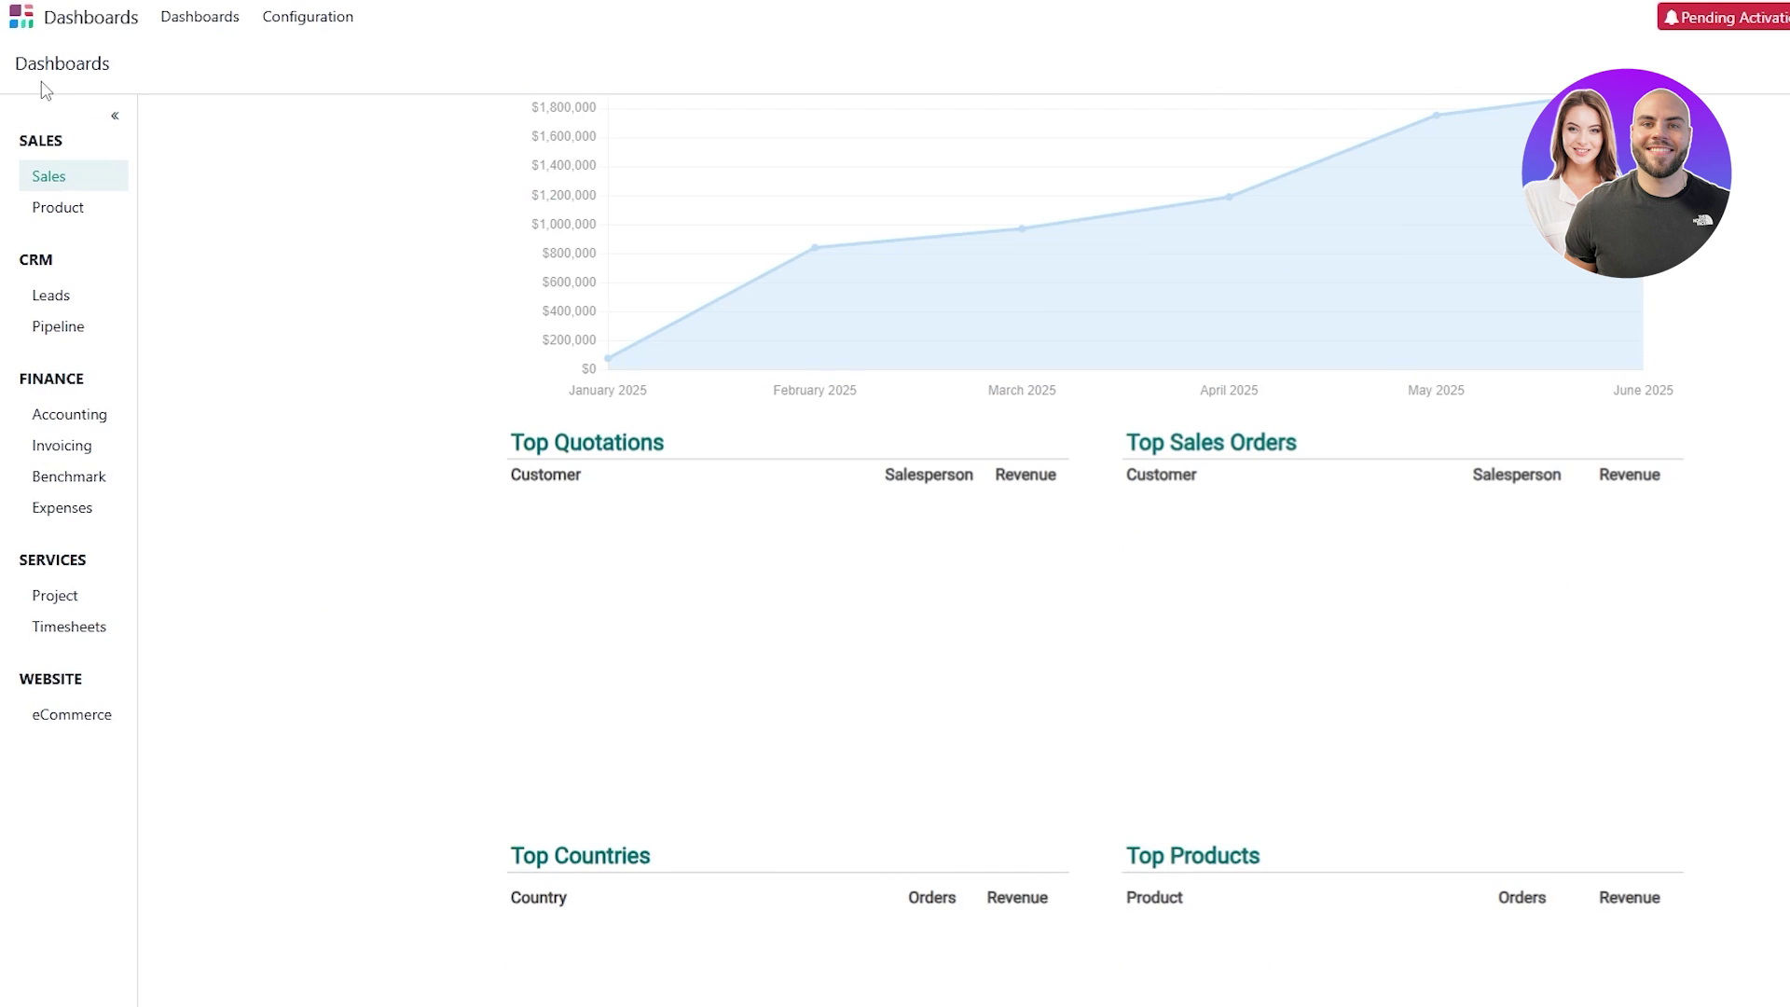
click(25, 17)
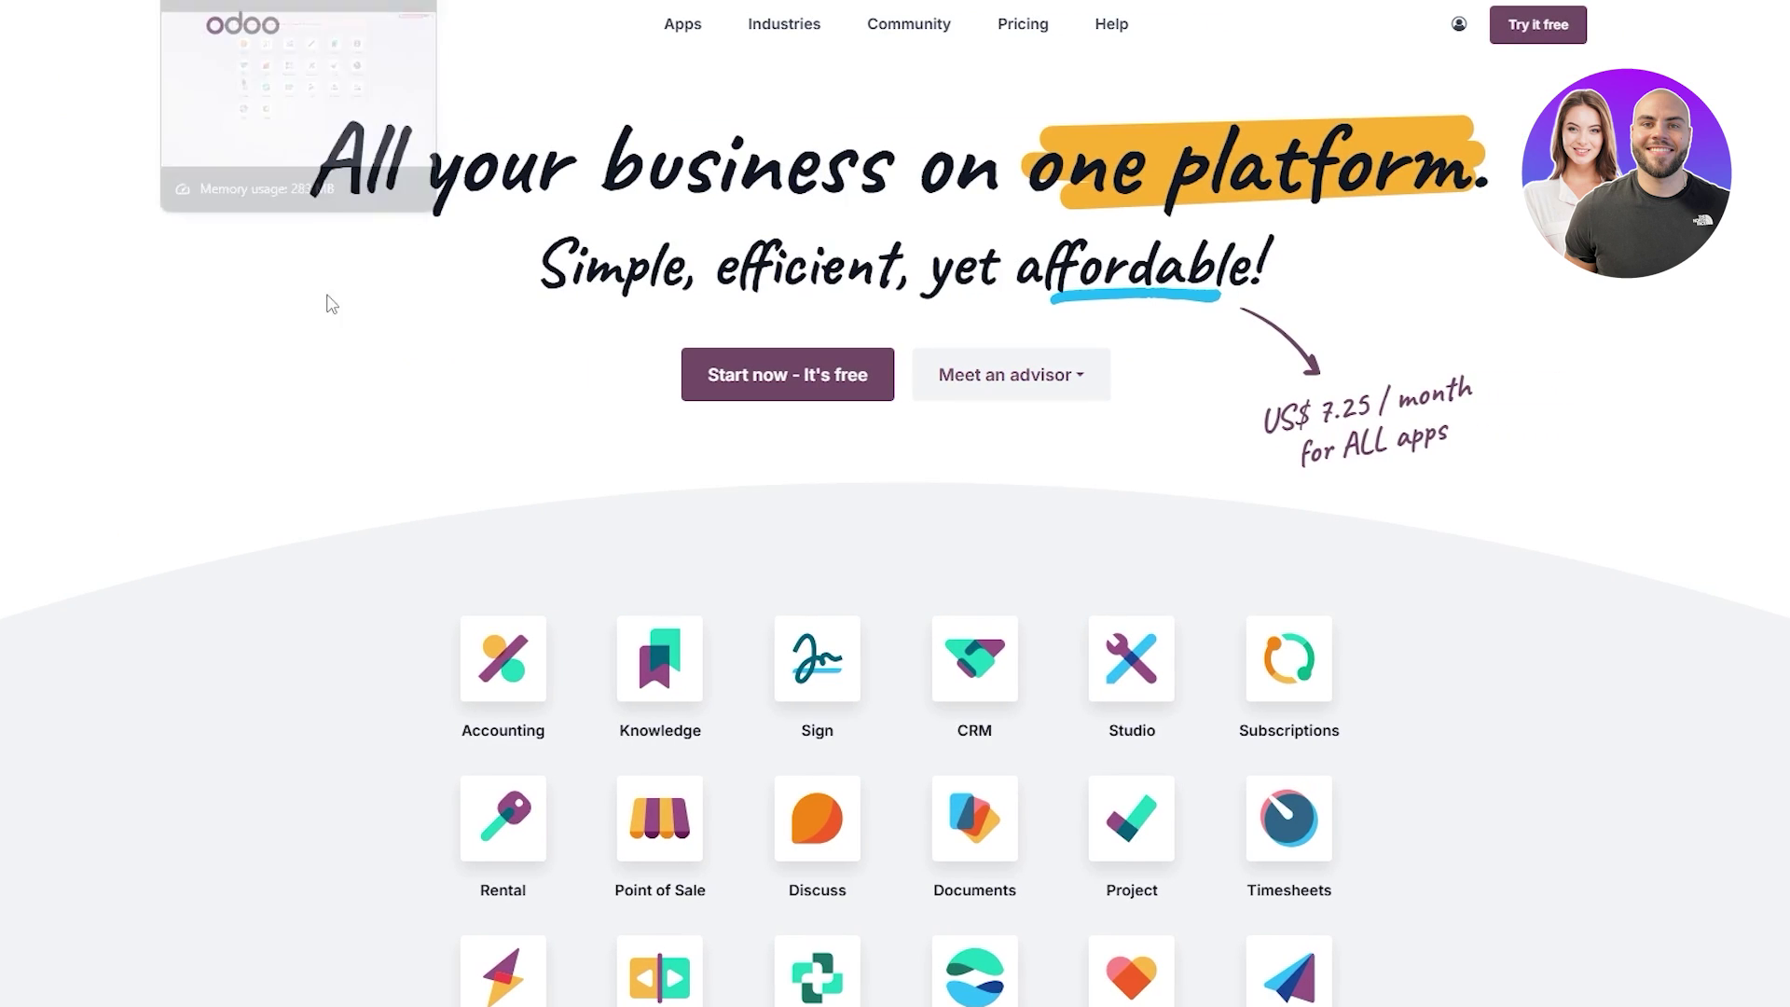
scroll(336, 367, down, 5)
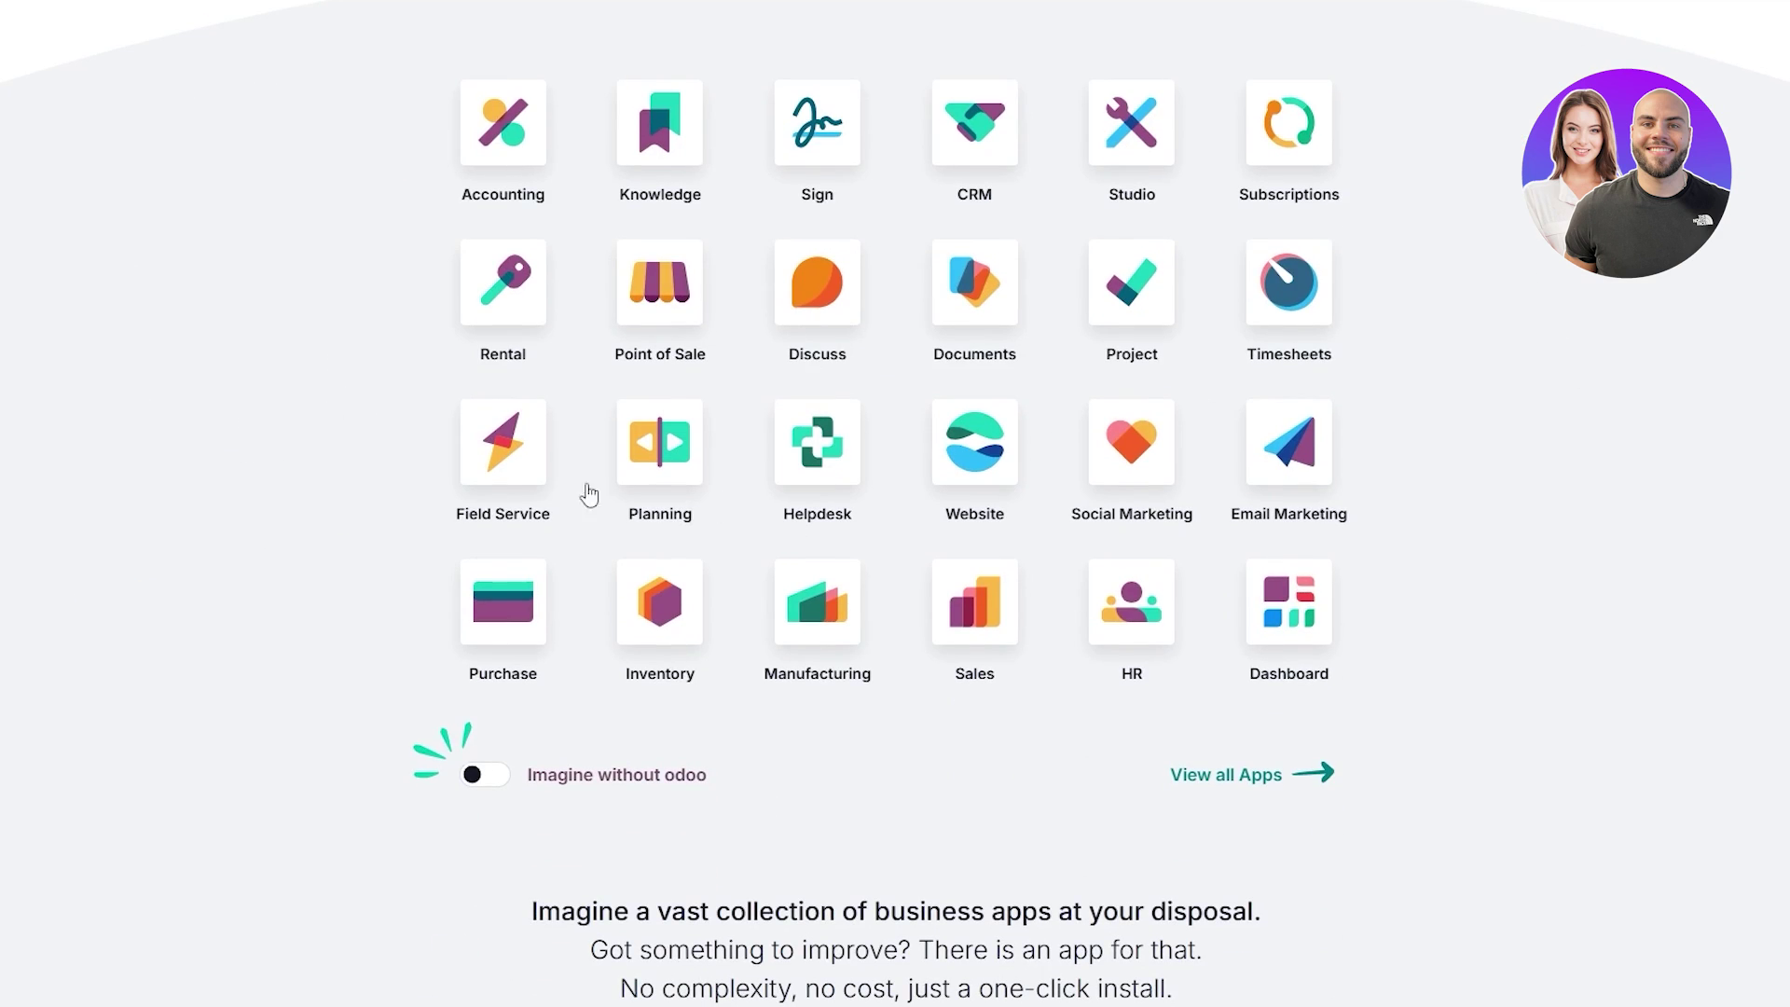
scroll(662, 606, up, 5)
scroll(662, 606, down, 5)
scroll(661, 591, up, 3)
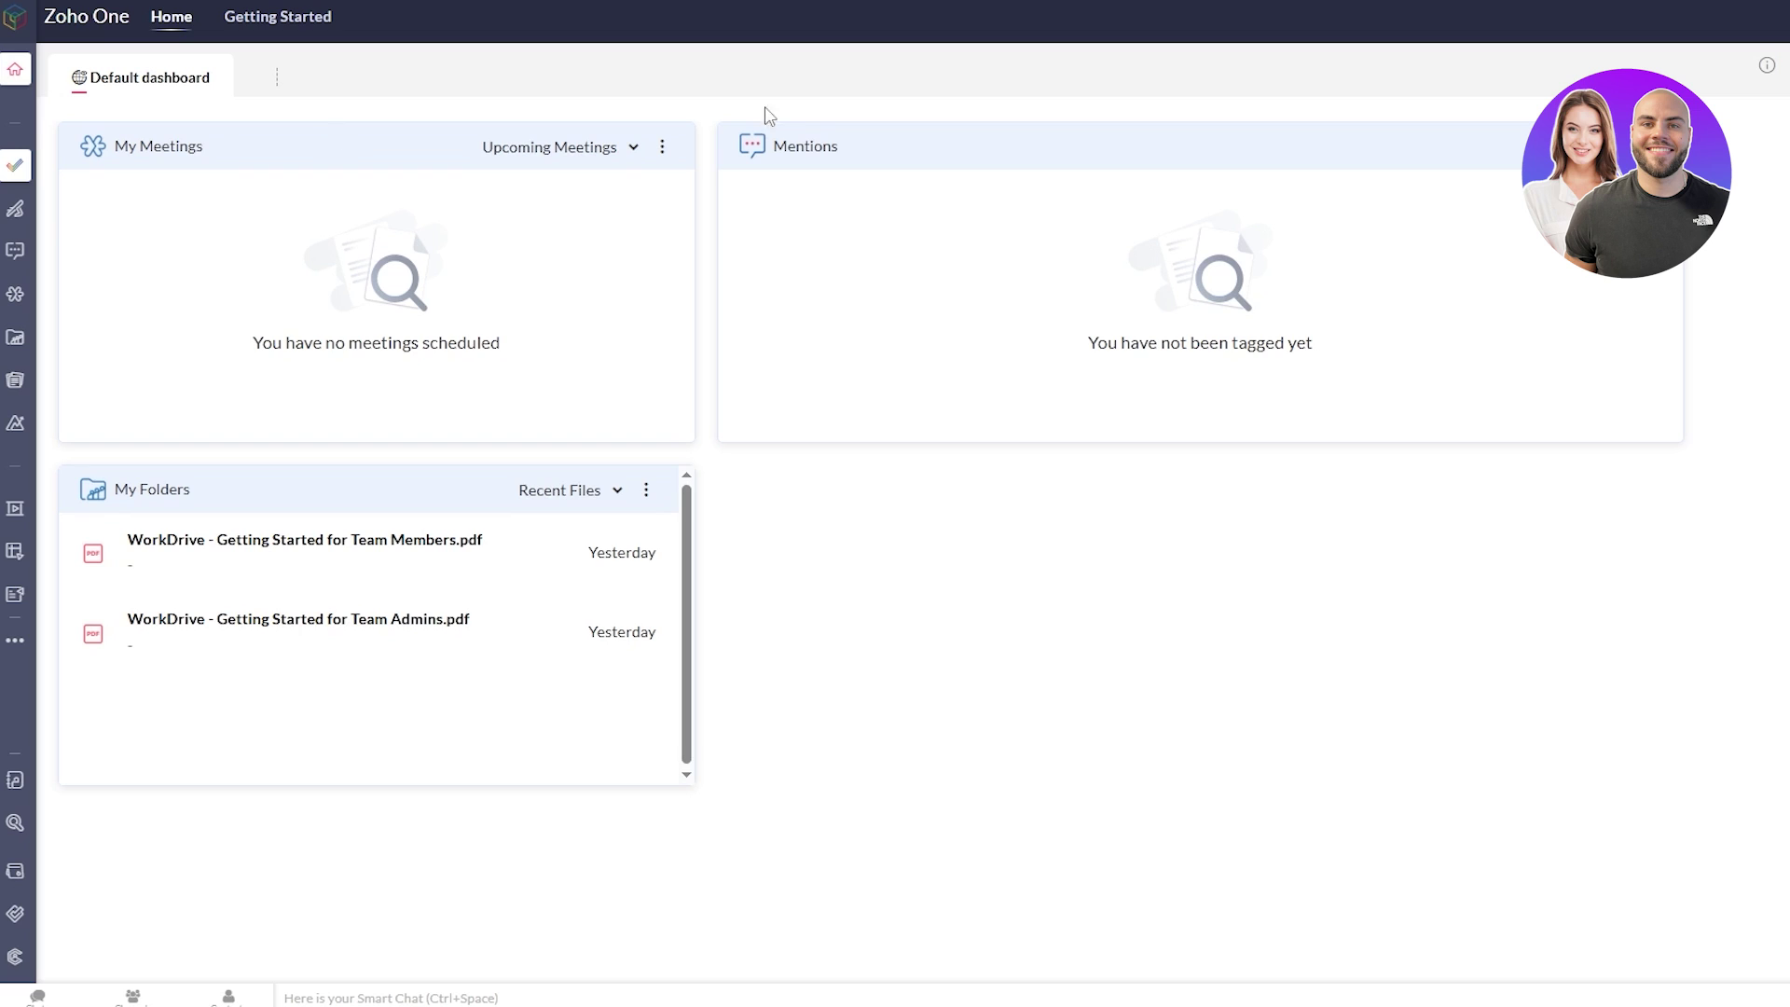
Show Zoho Projects' active projects list as a Gantt timeline
click(153, 173)
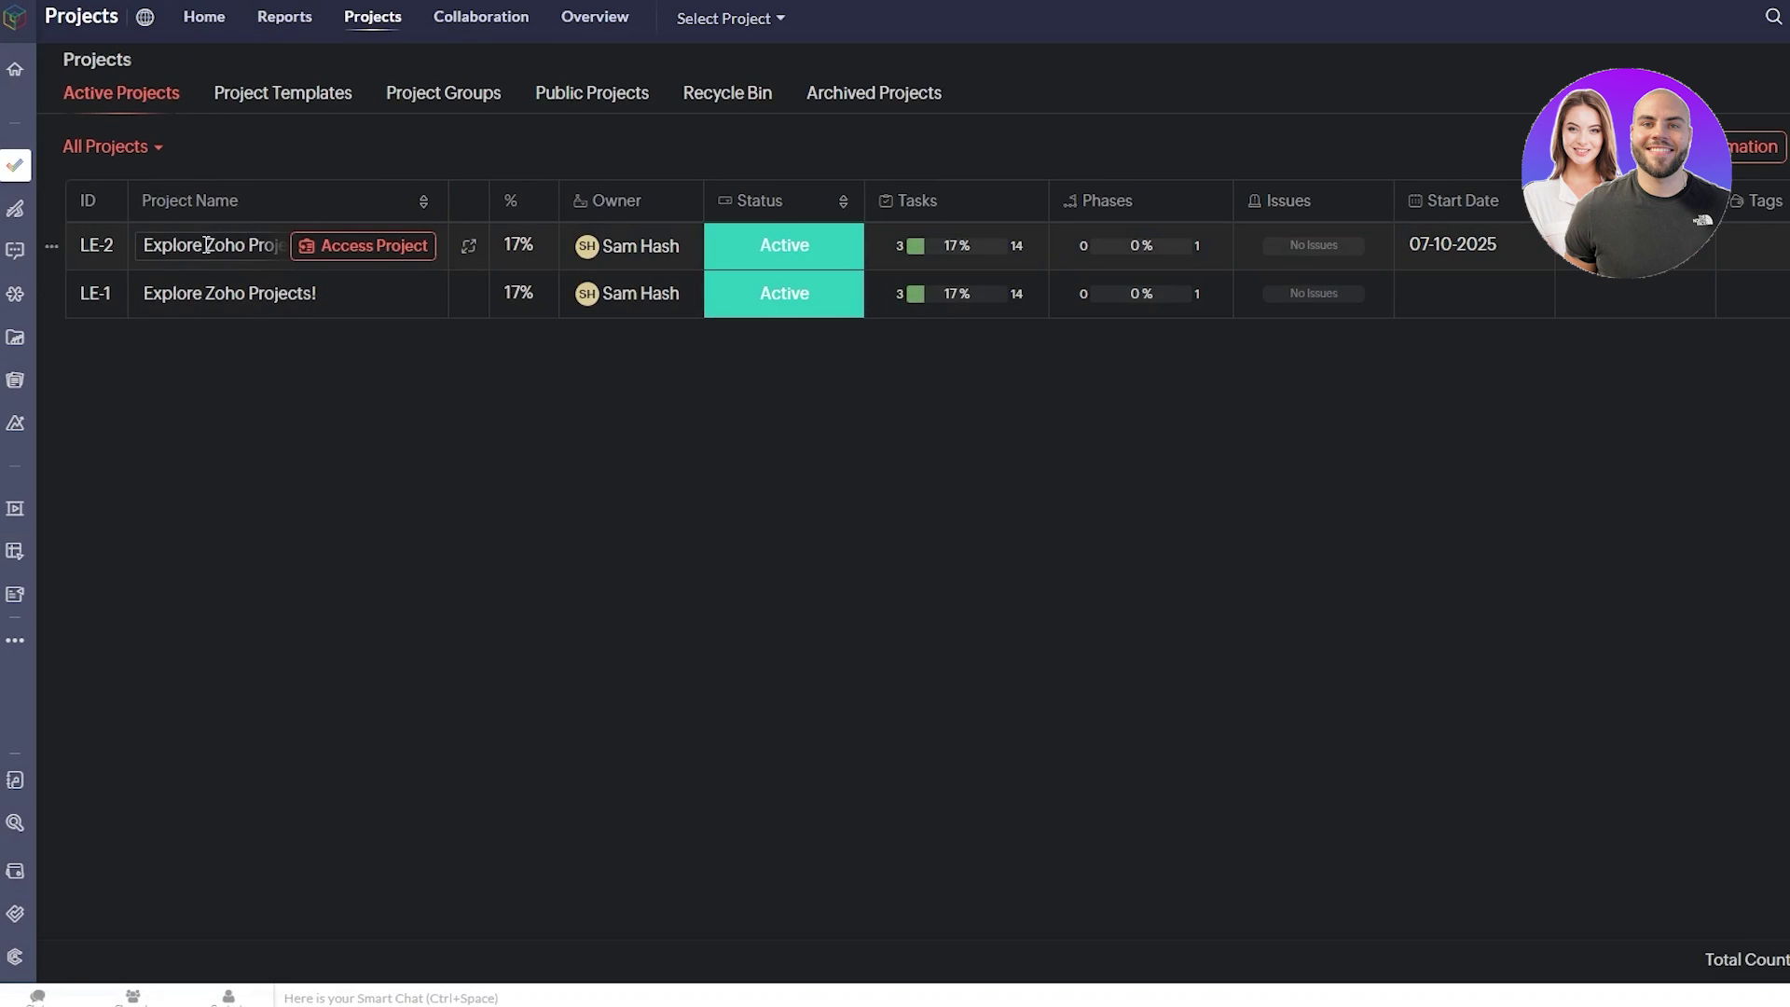
mouse_move(250, 252)
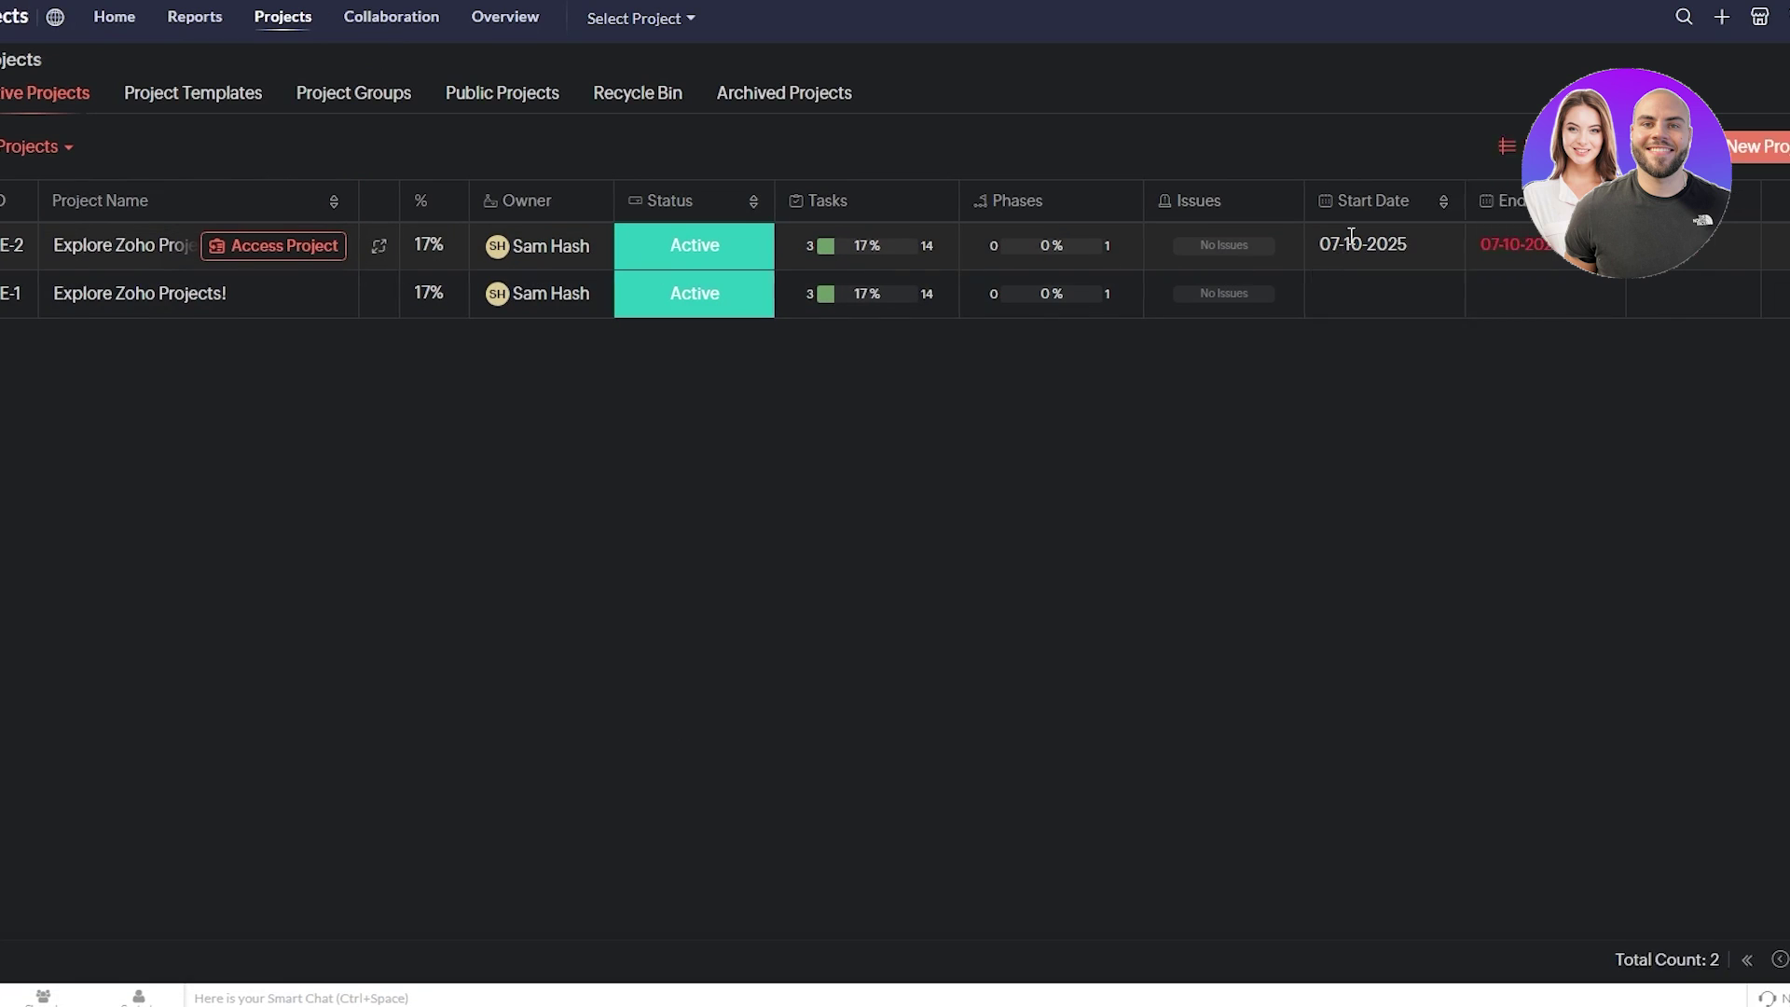
click(1371, 149)
click(1372, 248)
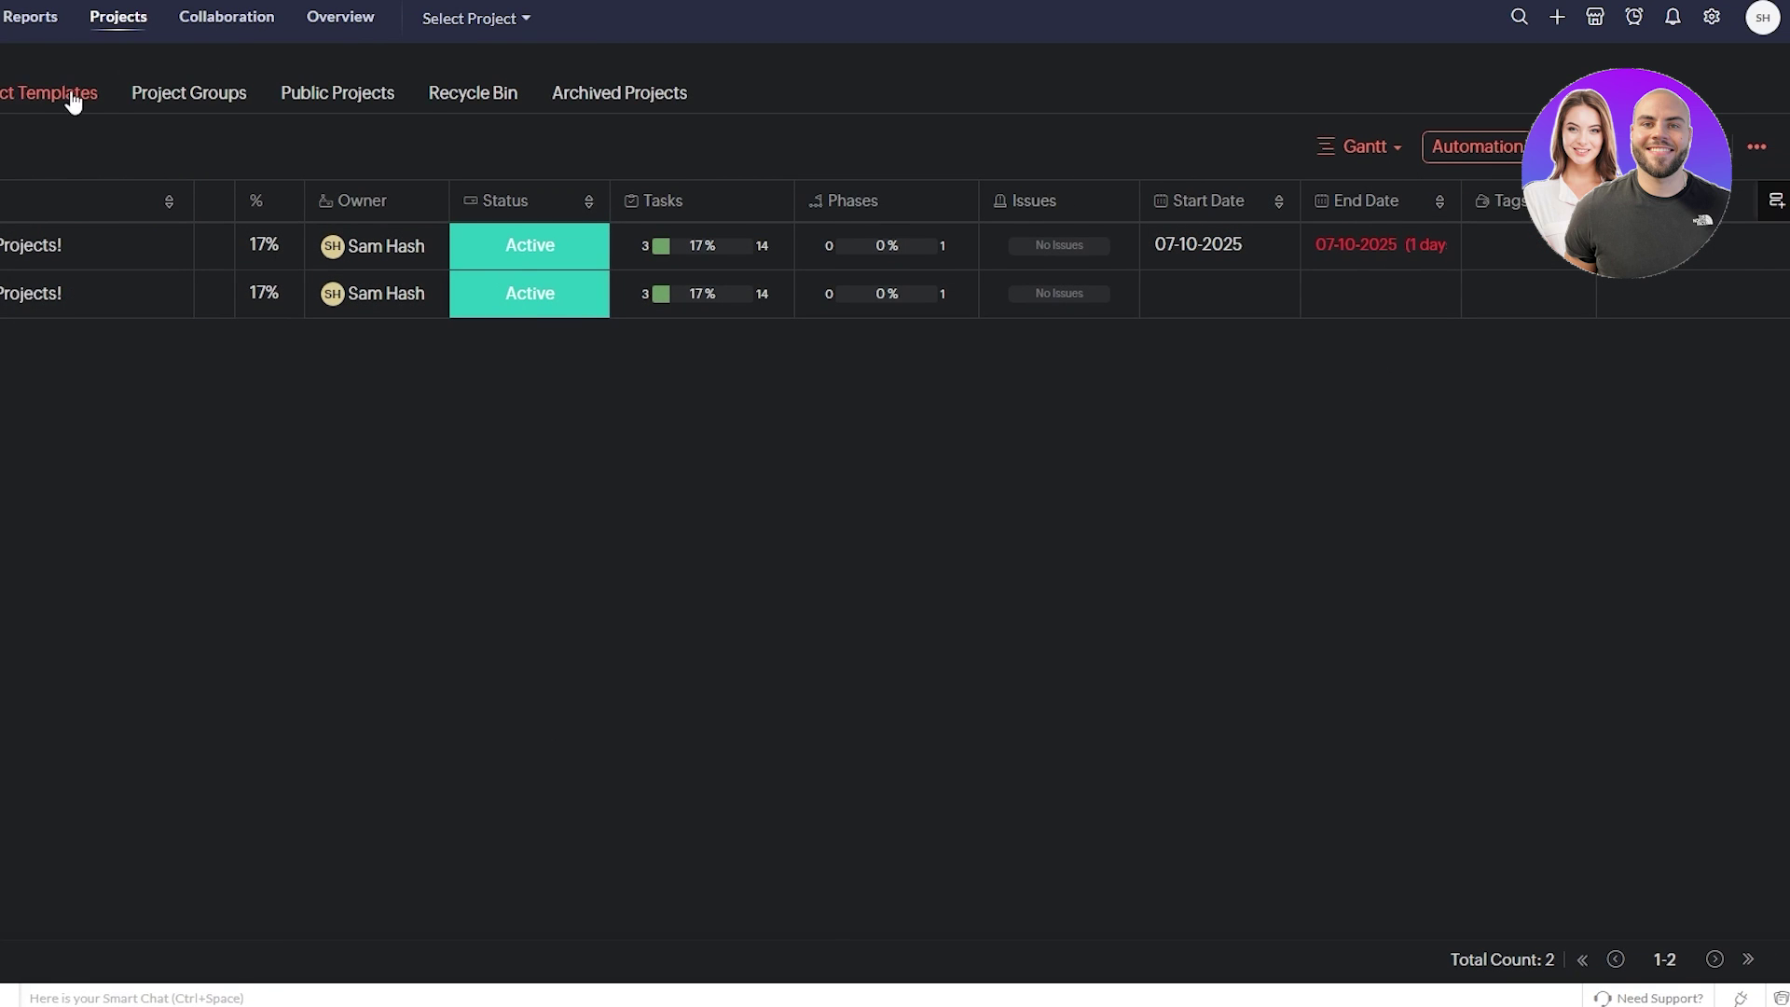
click(1390, 138)
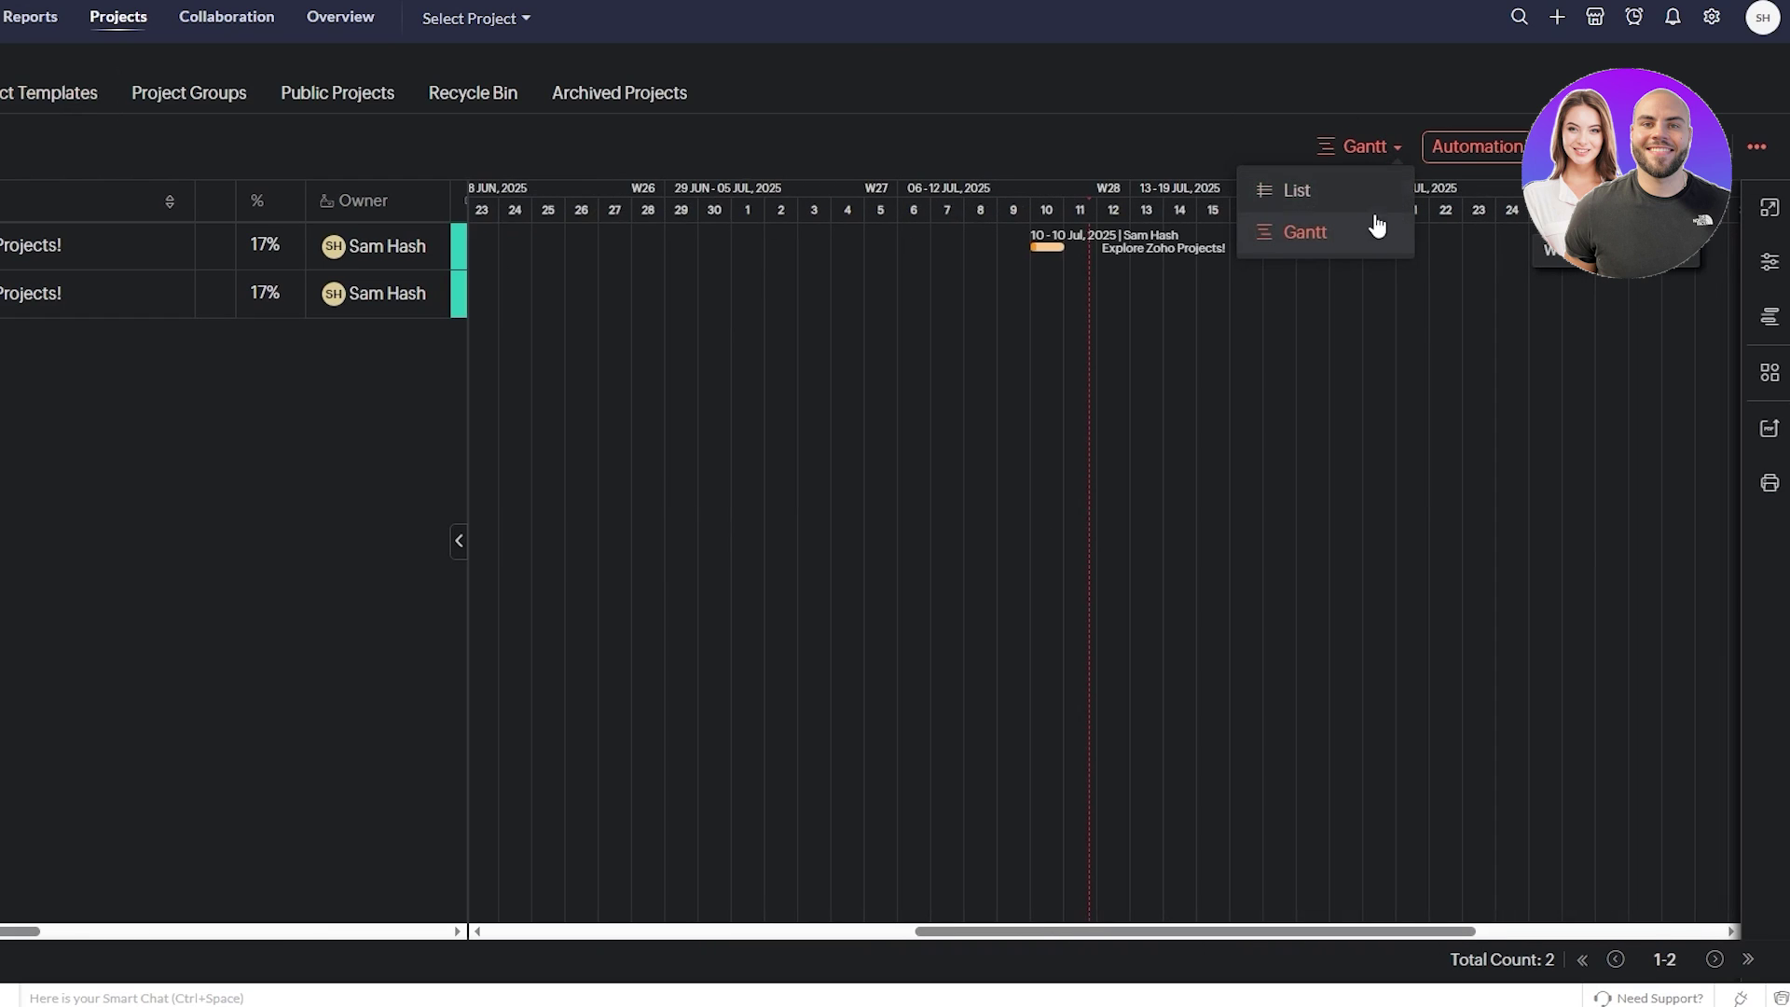
click(1378, 230)
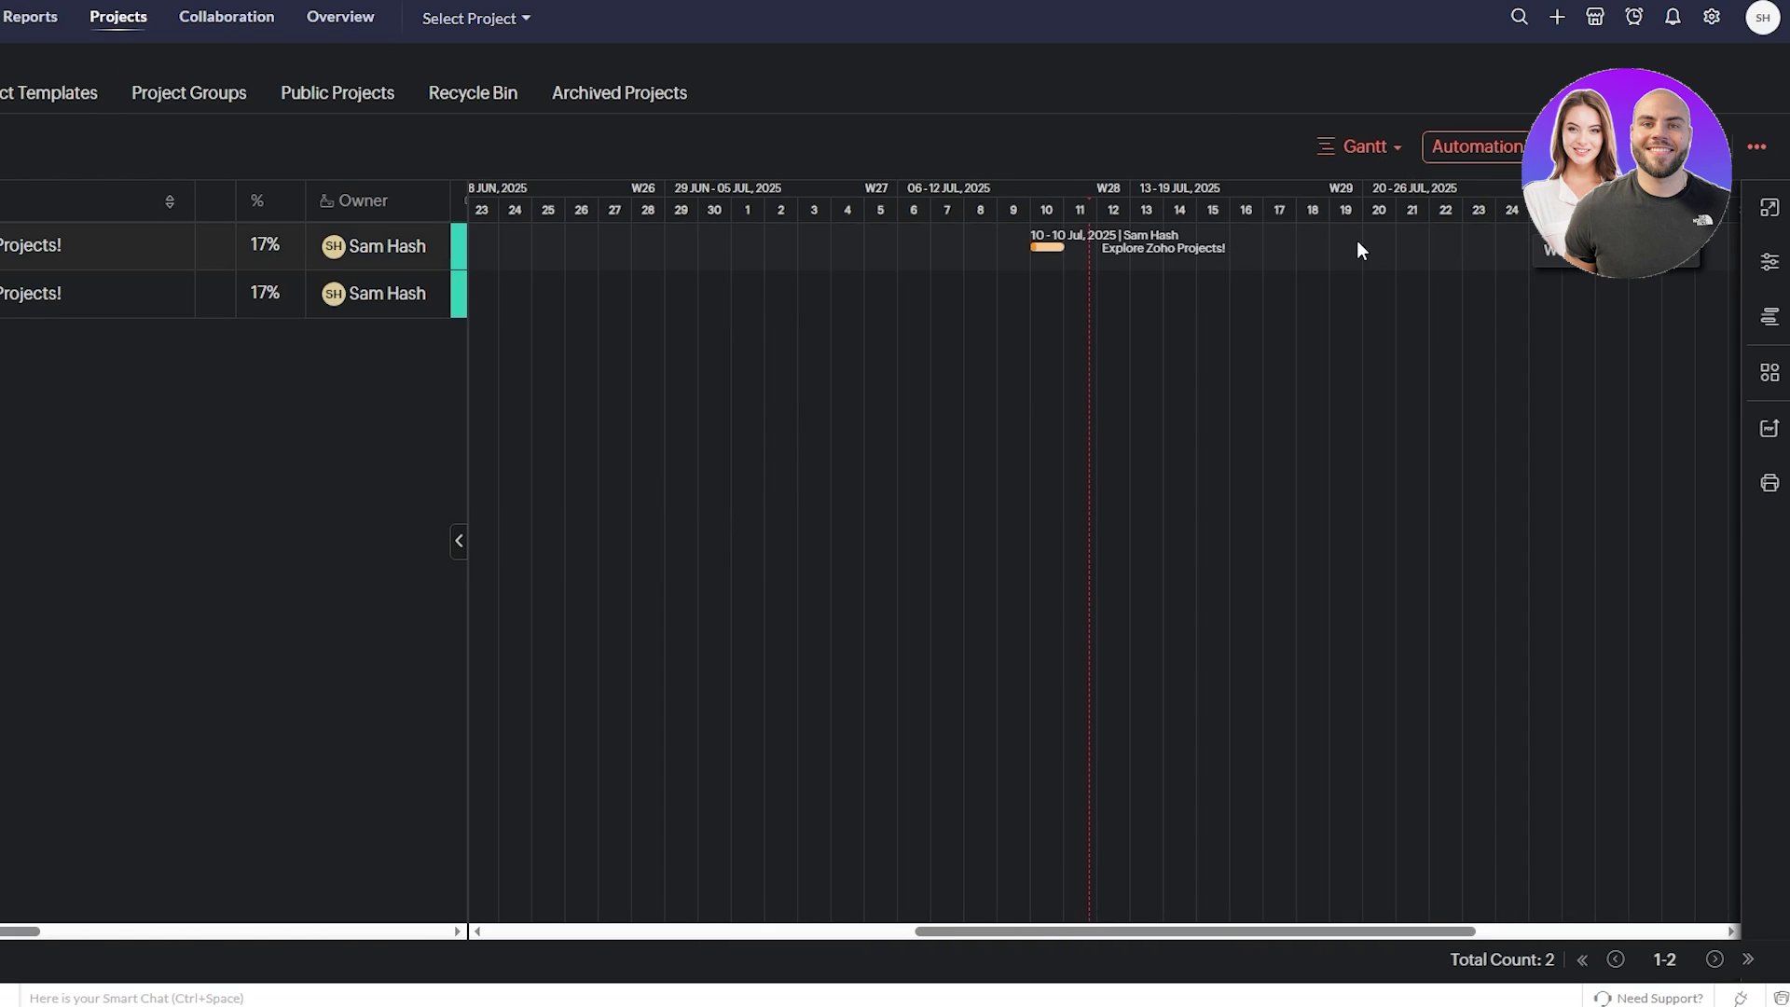
click(1366, 156)
click(124, 164)
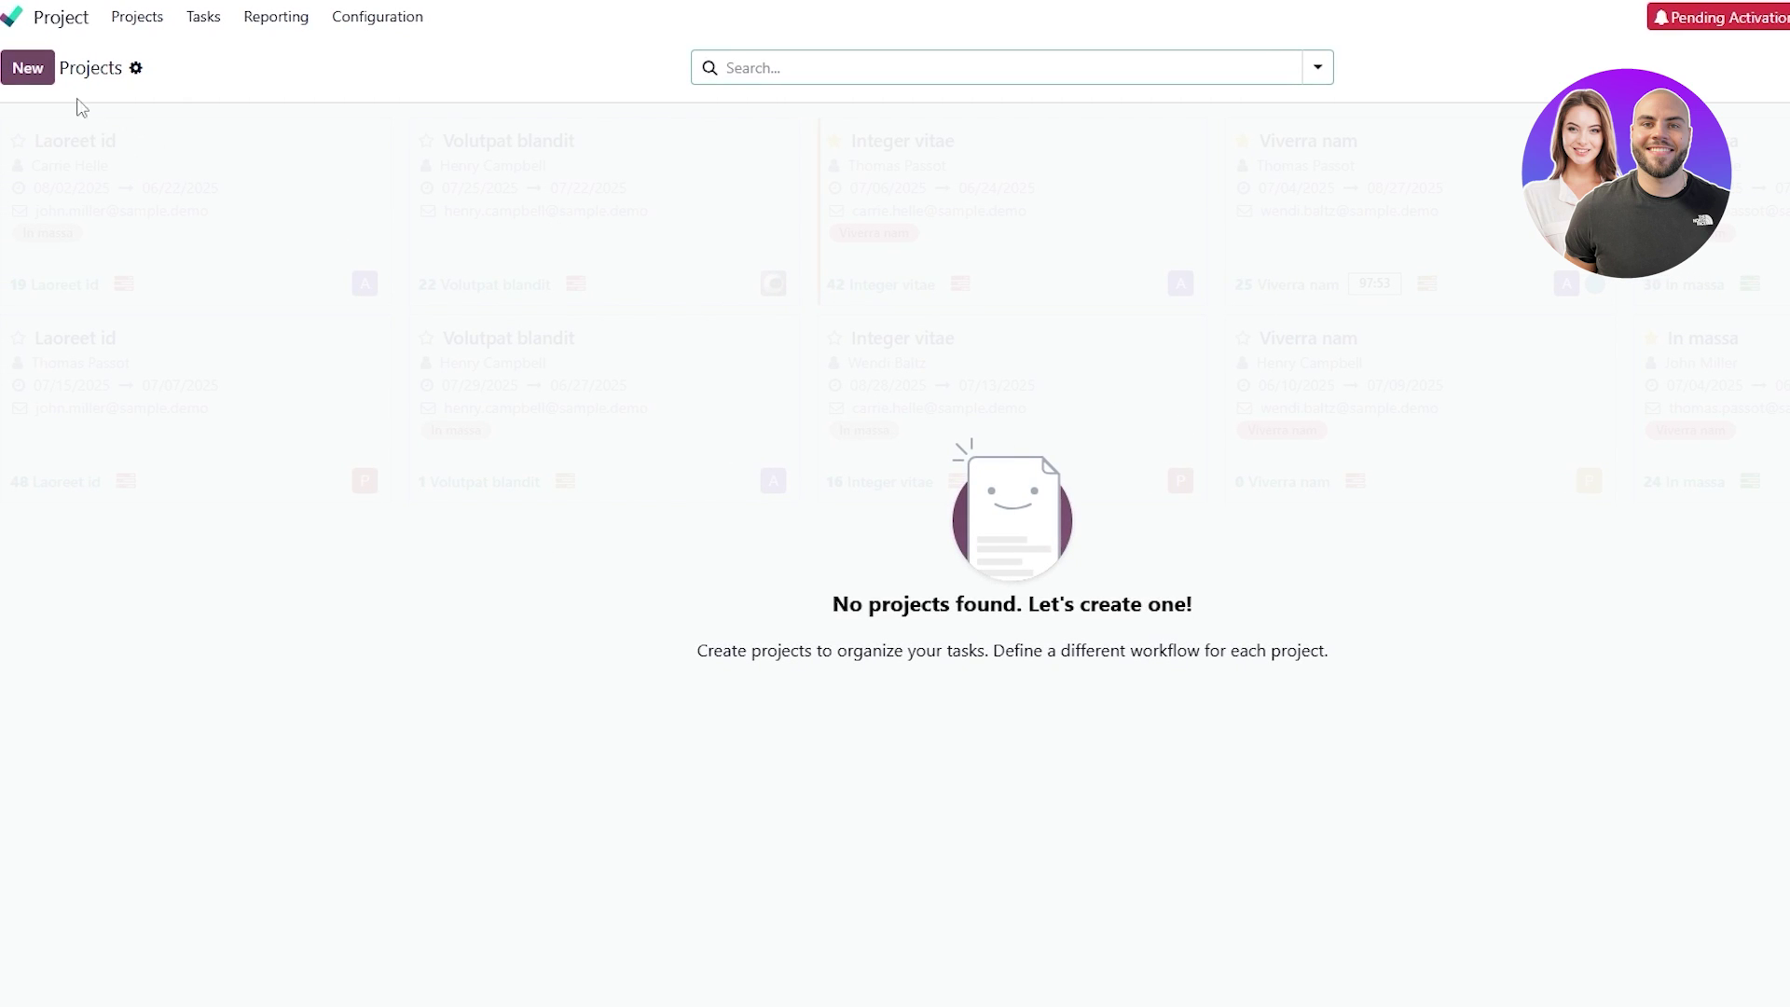
Create the billable 'Office Meeting' project in Odoo with a customer chosen to bill
click(38, 71)
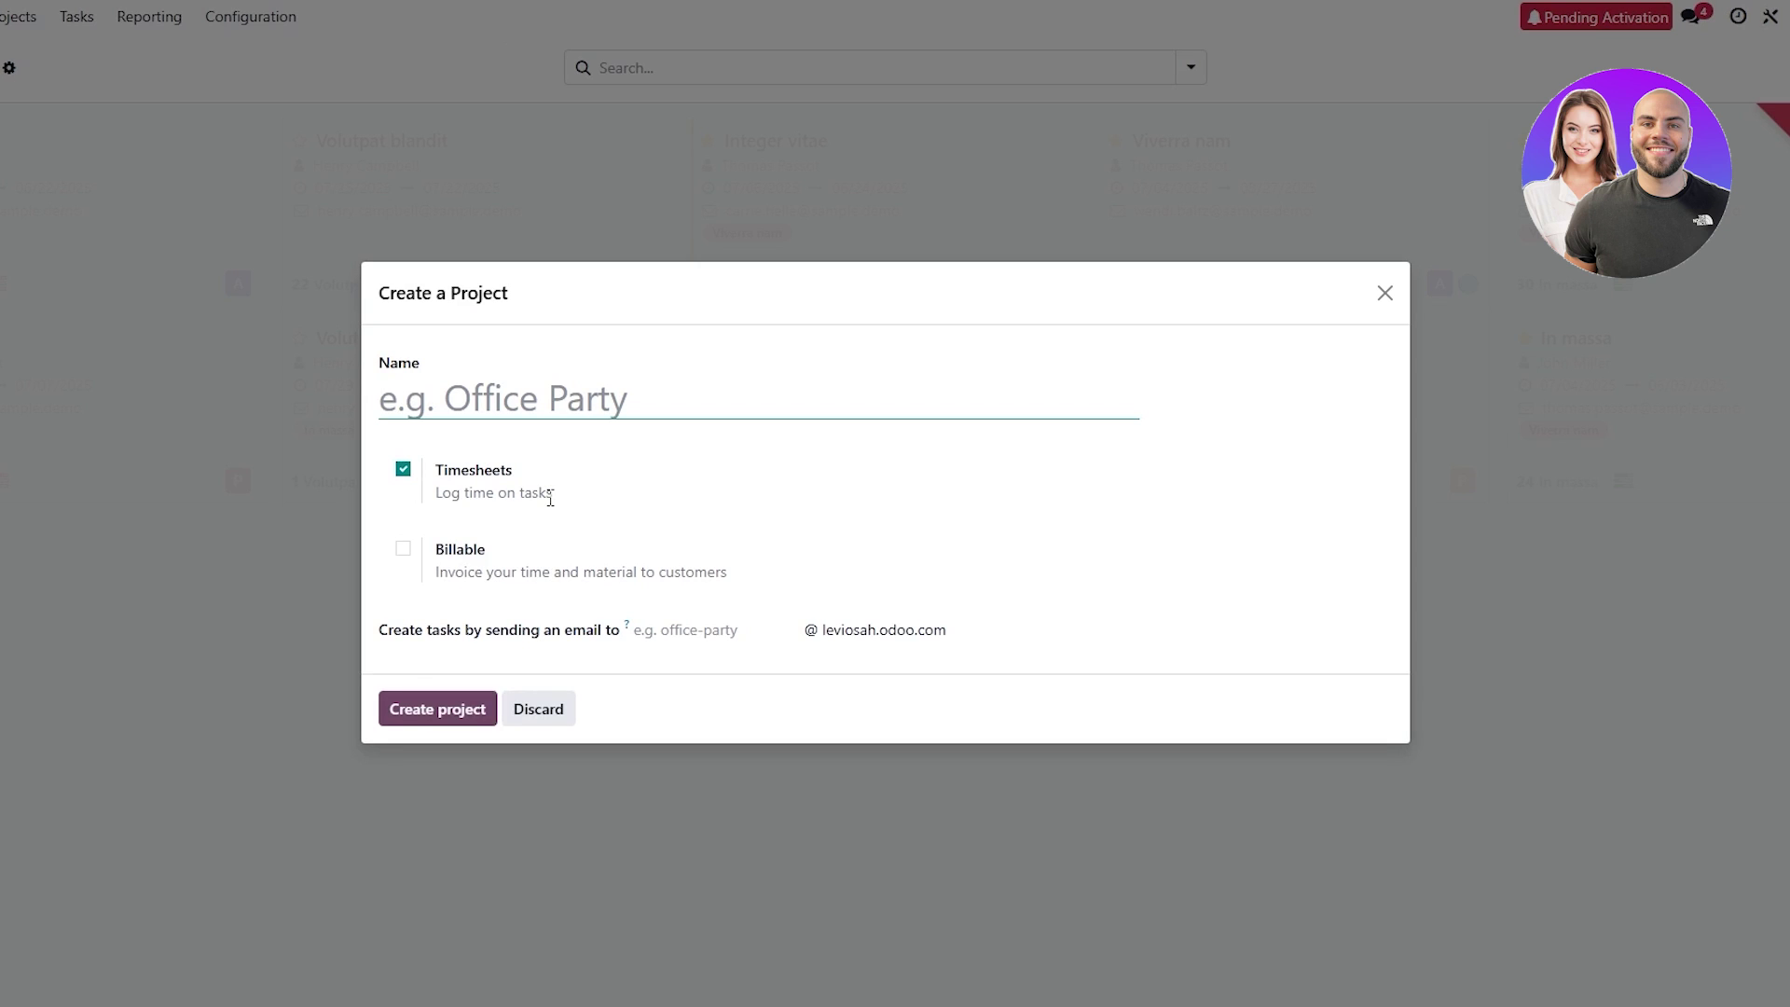
text(Office Meeting)
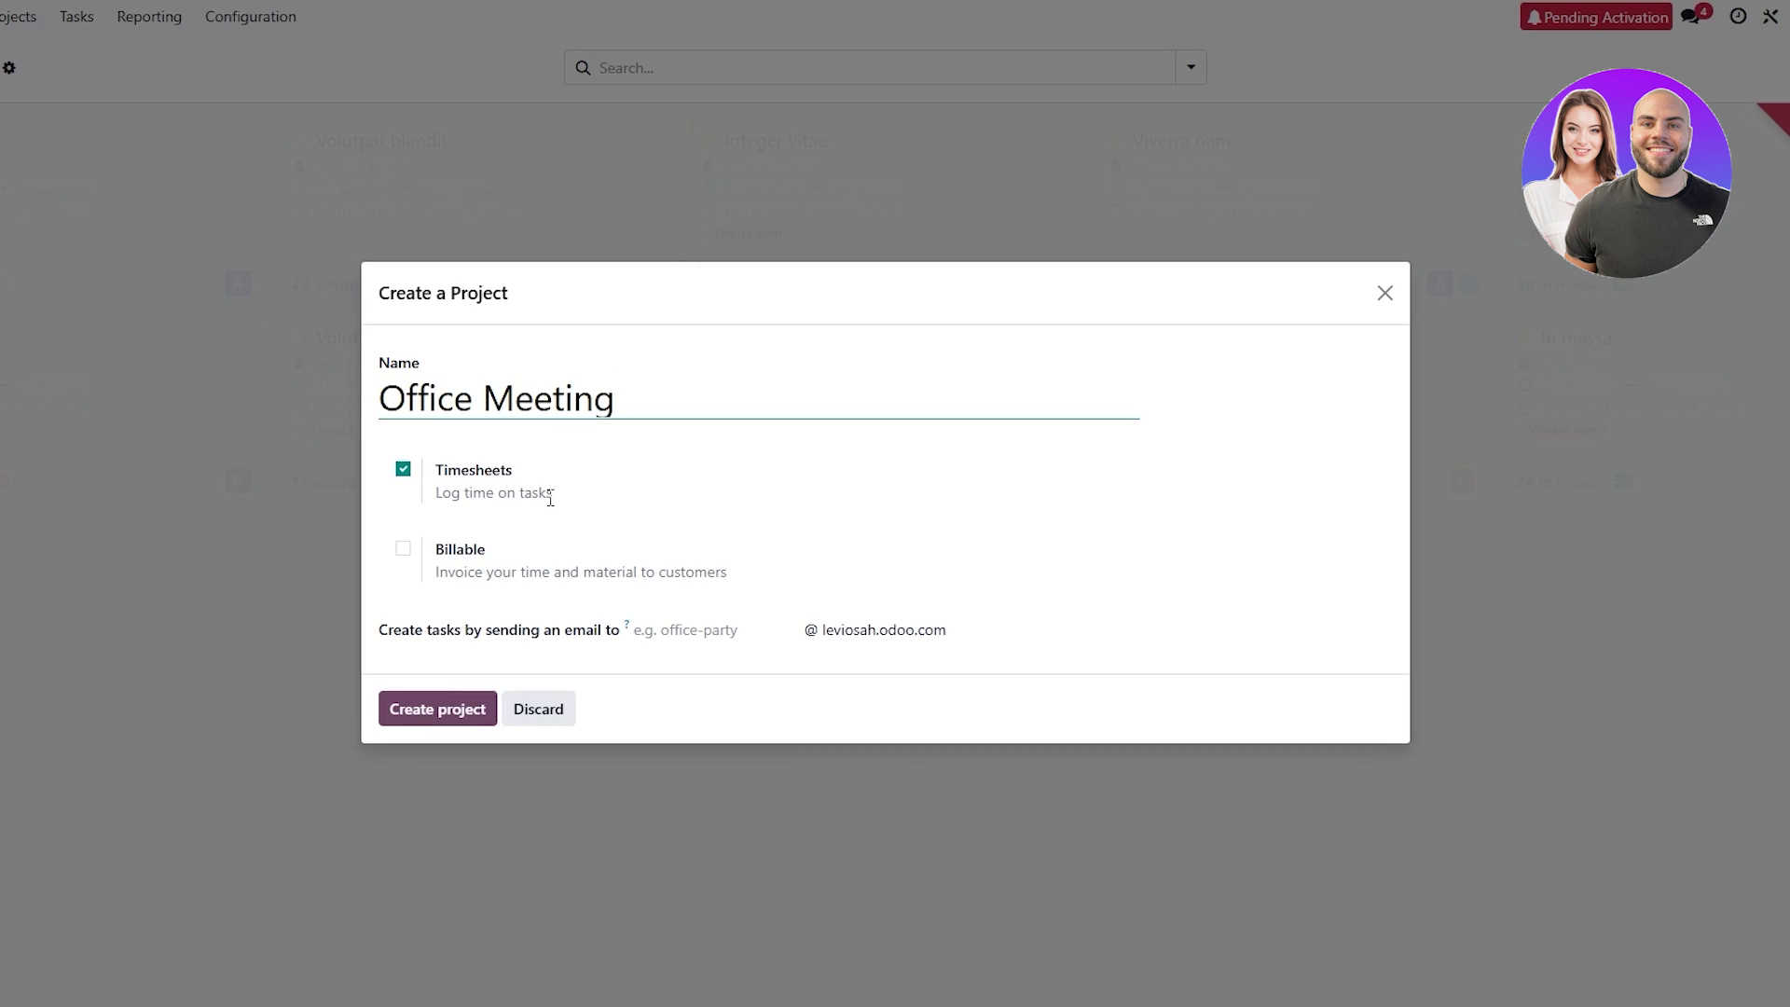
click(402, 548)
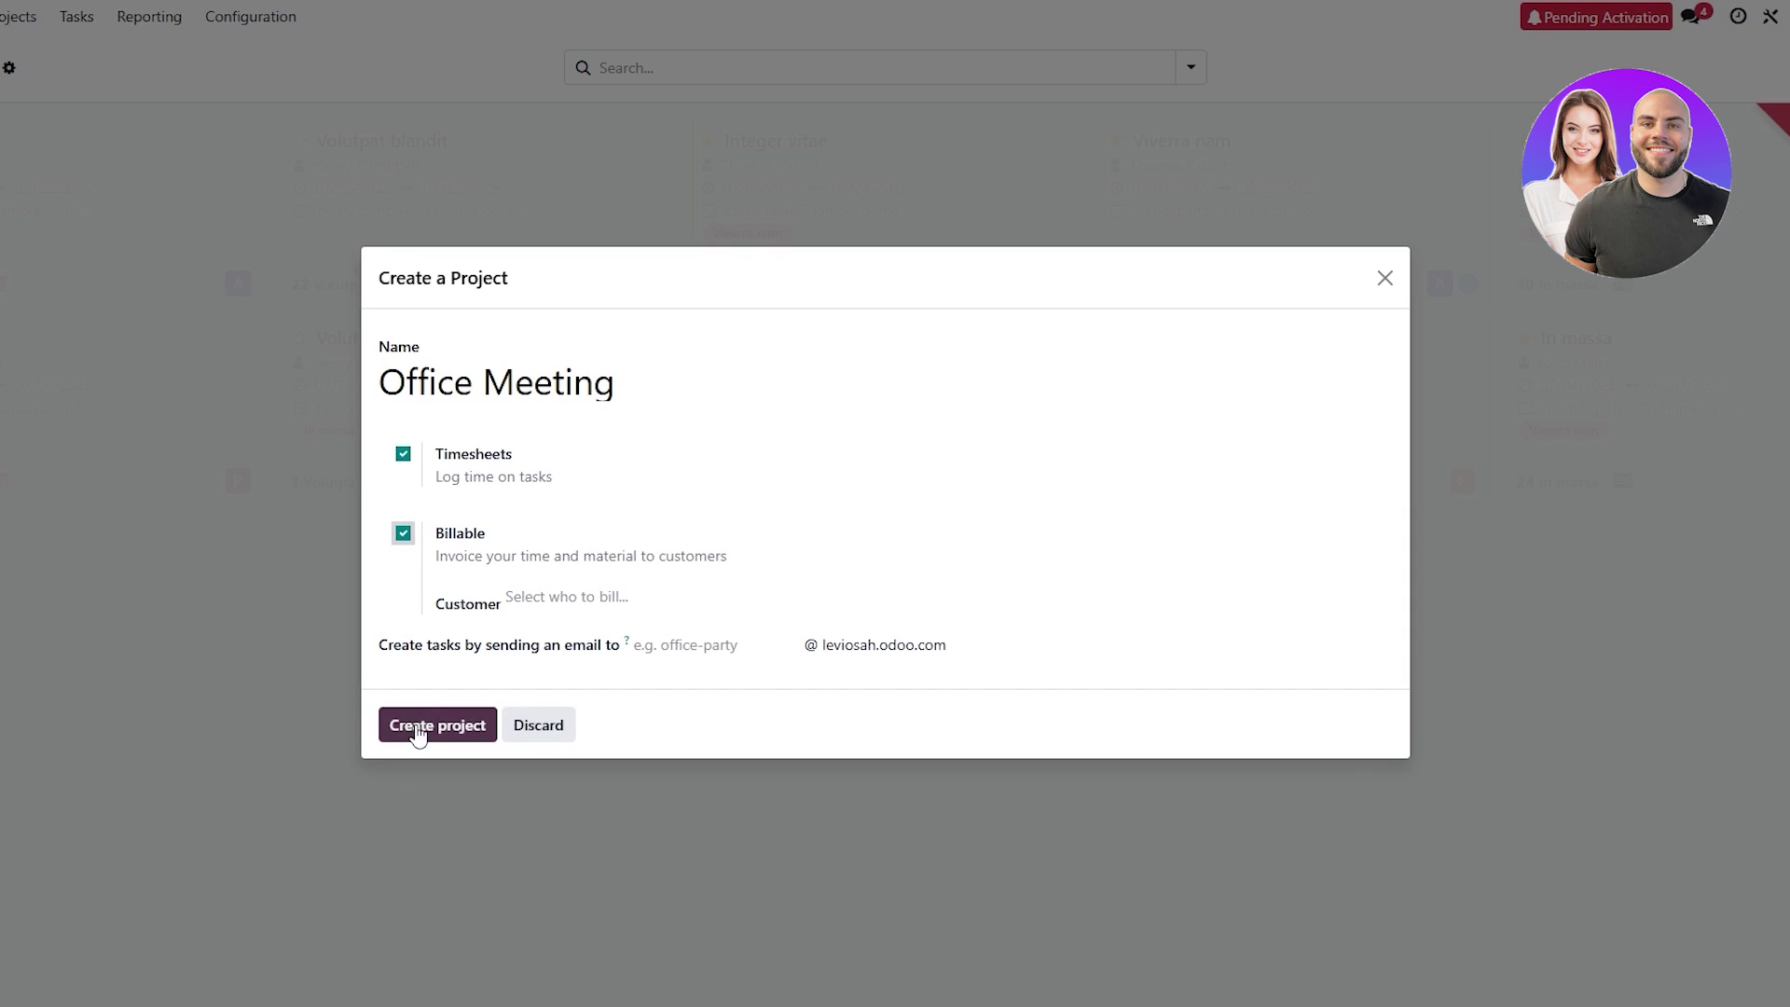
click(515, 601)
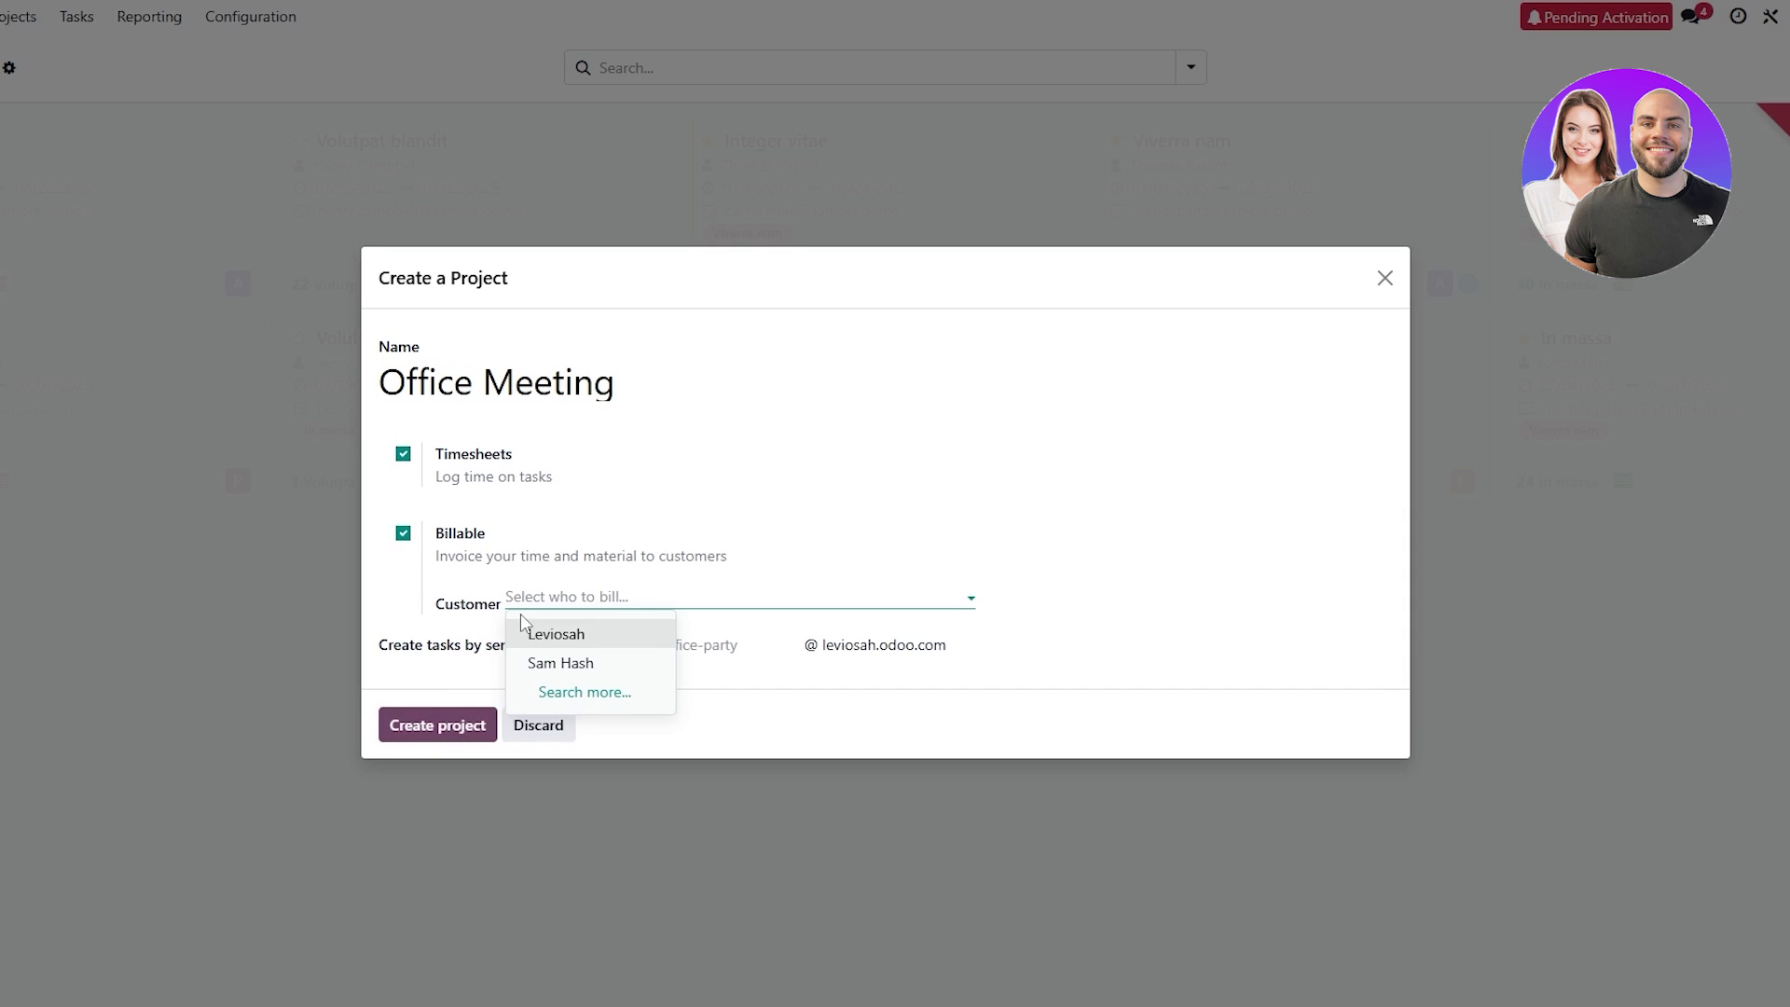
click(527, 664)
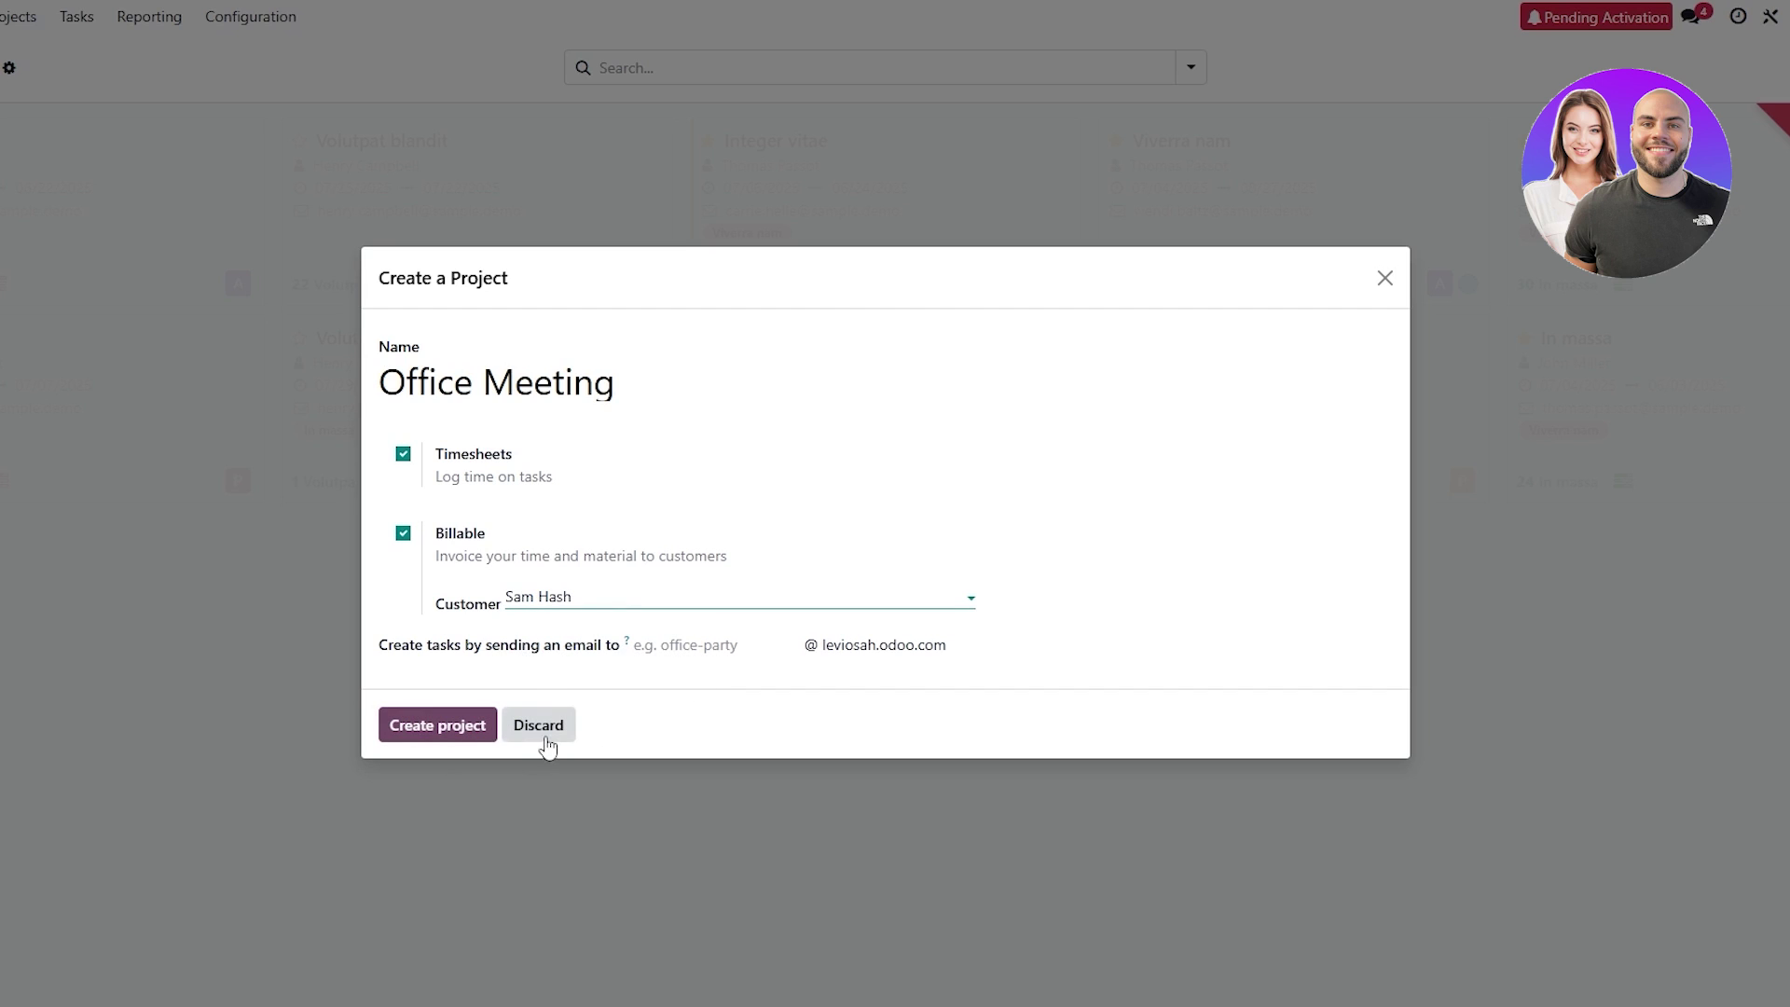
click(450, 737)
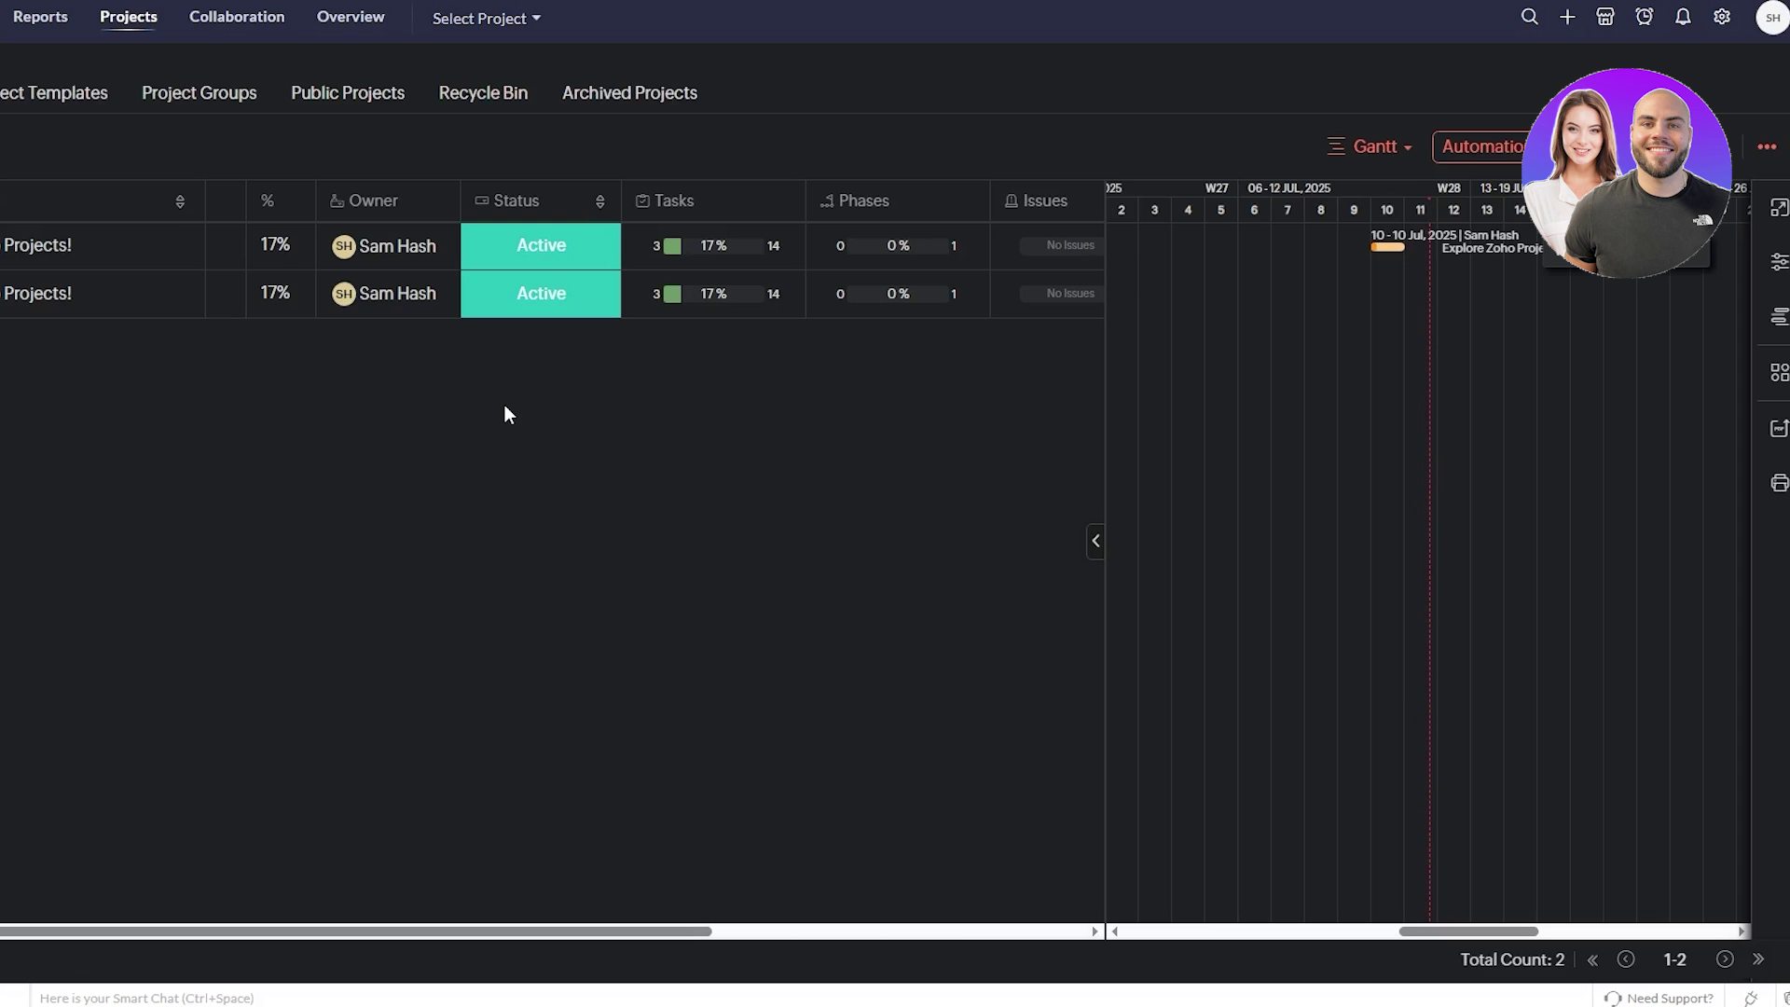
View Zoho's Project Templates, return to active projects, and open the LE-2 and LE-1 names for editing
click(244, 110)
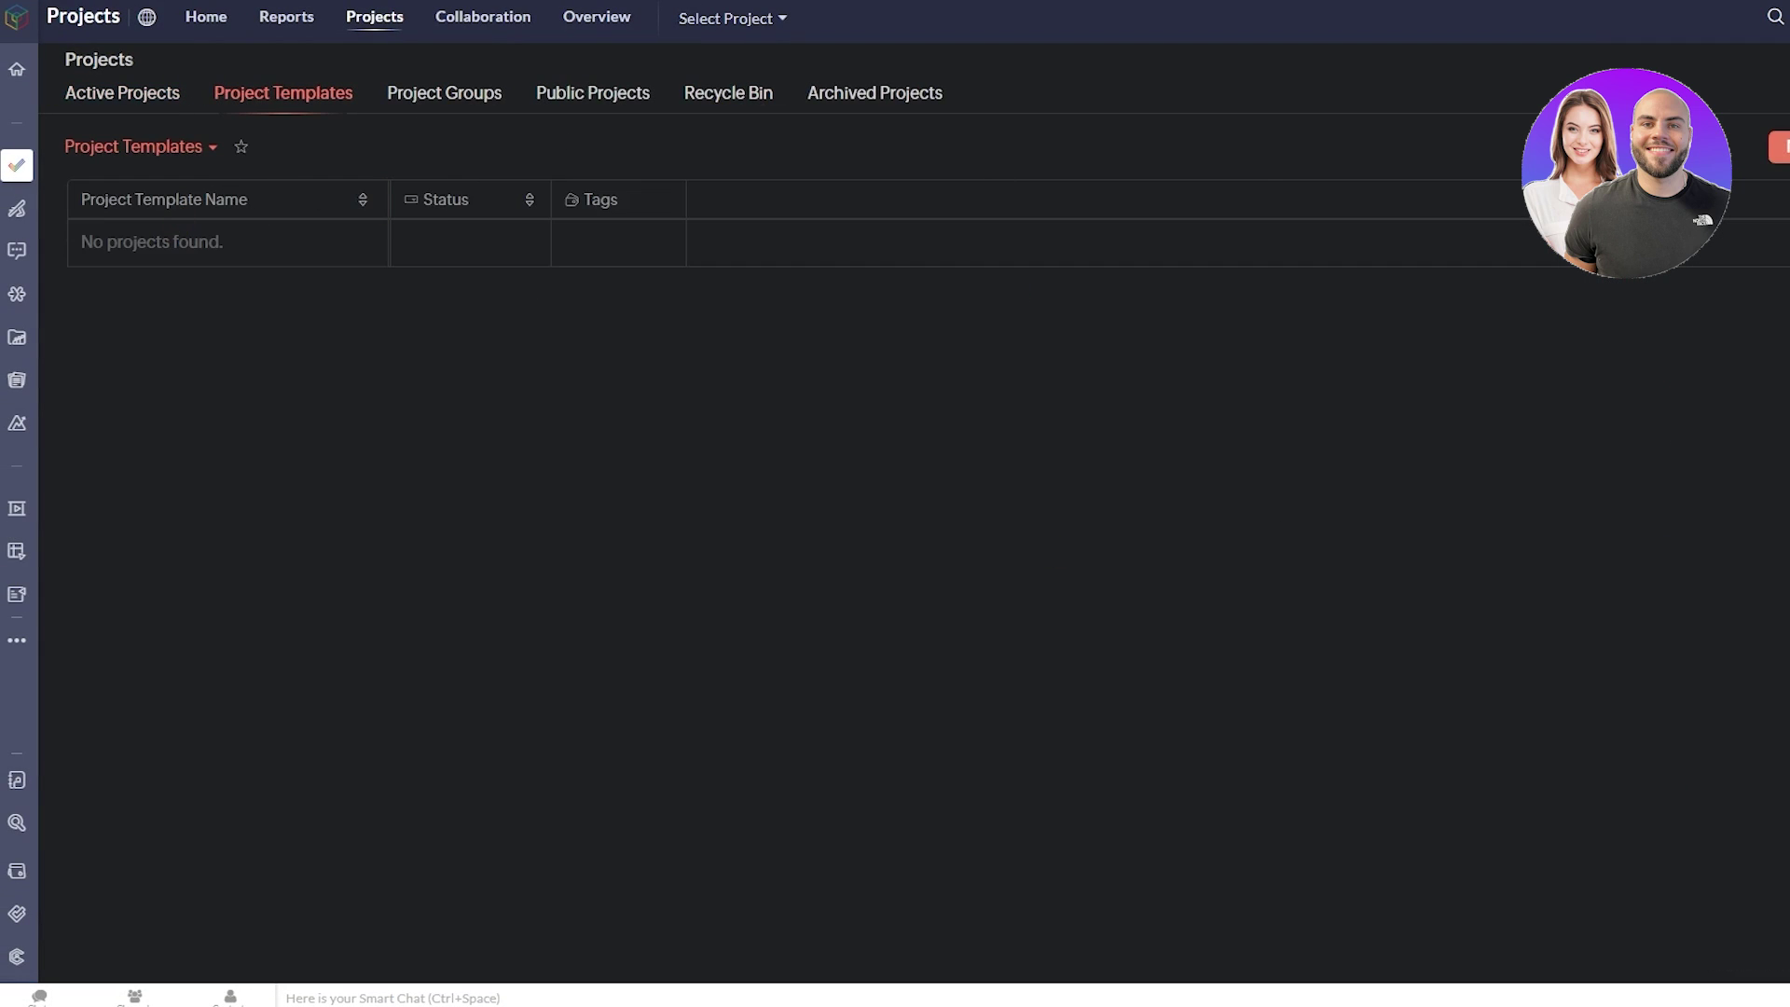
key(alt+Left)
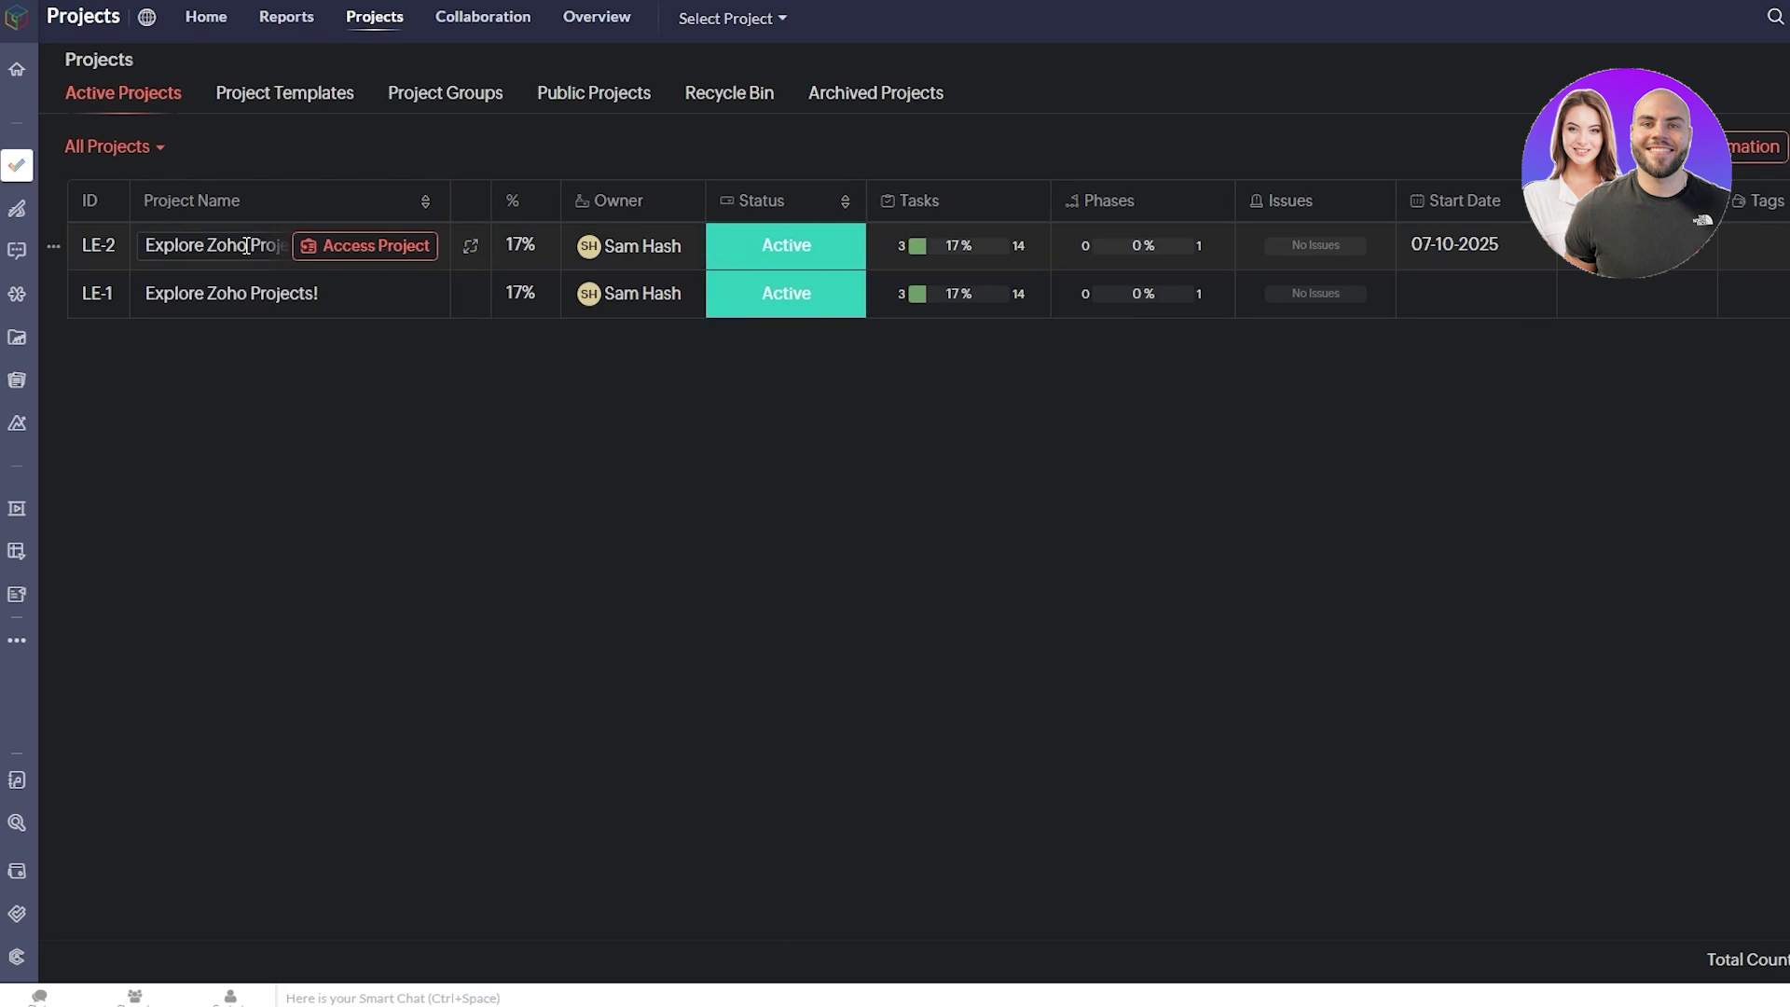
click(289, 247)
click(272, 295)
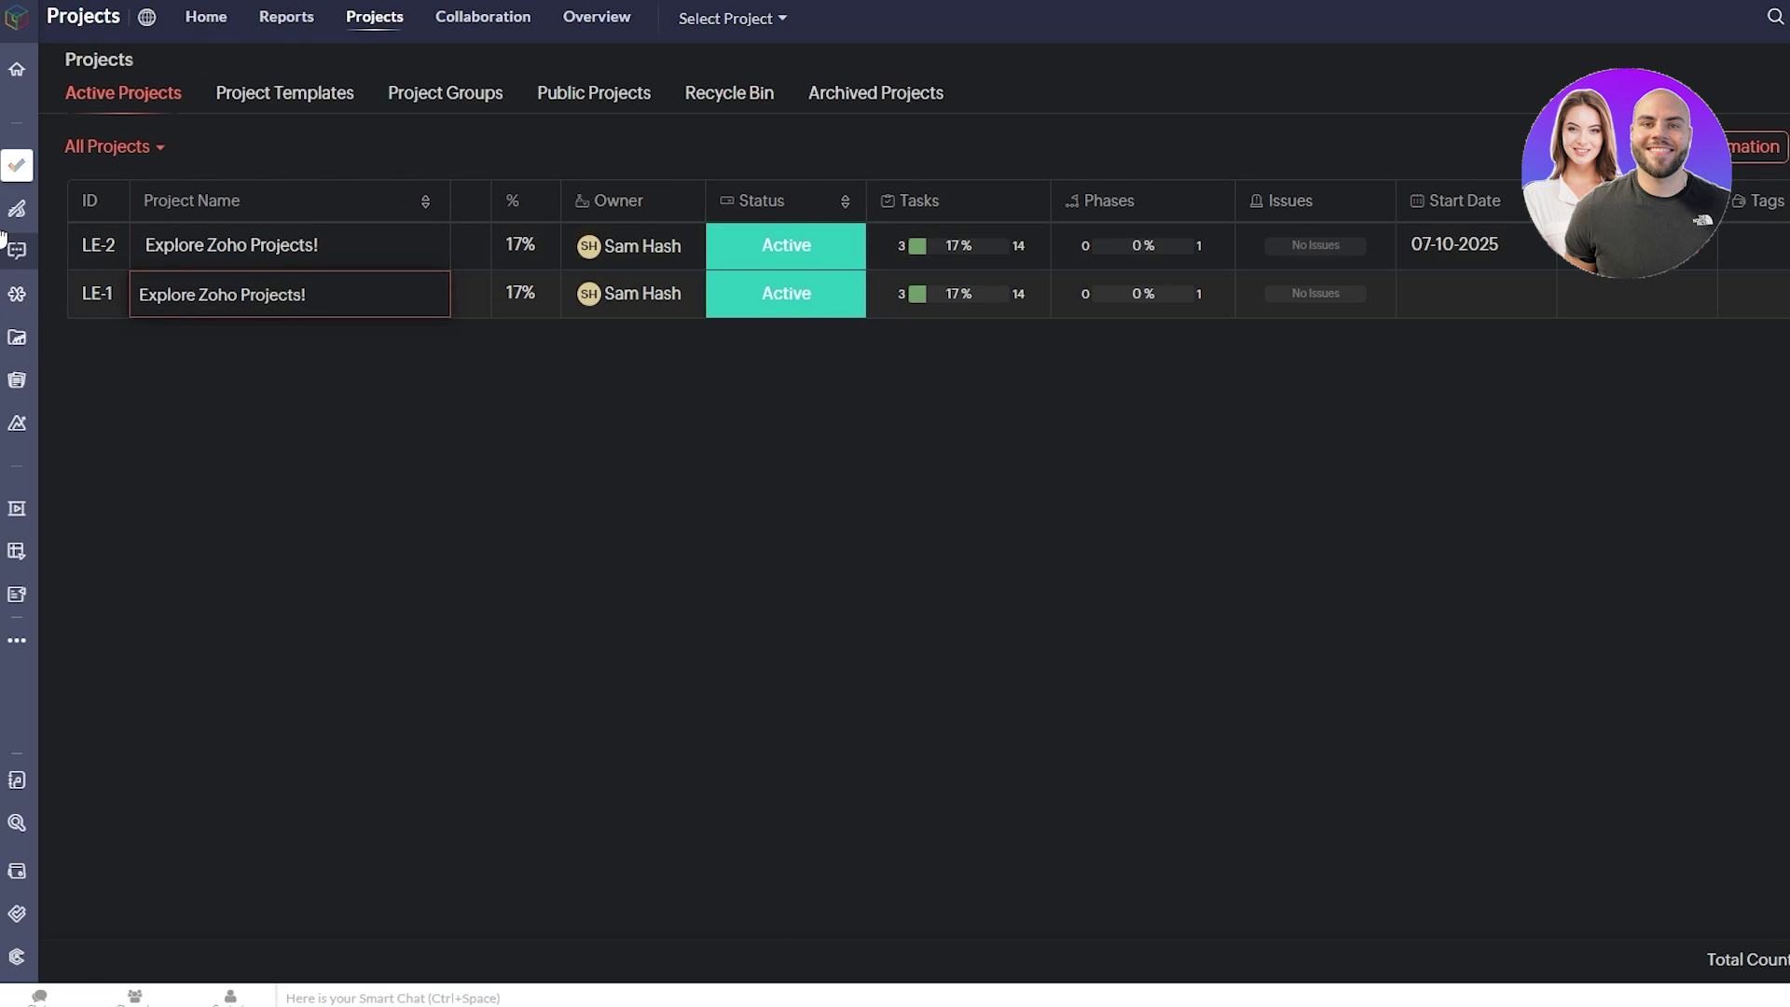
mouse_move(7, 253)
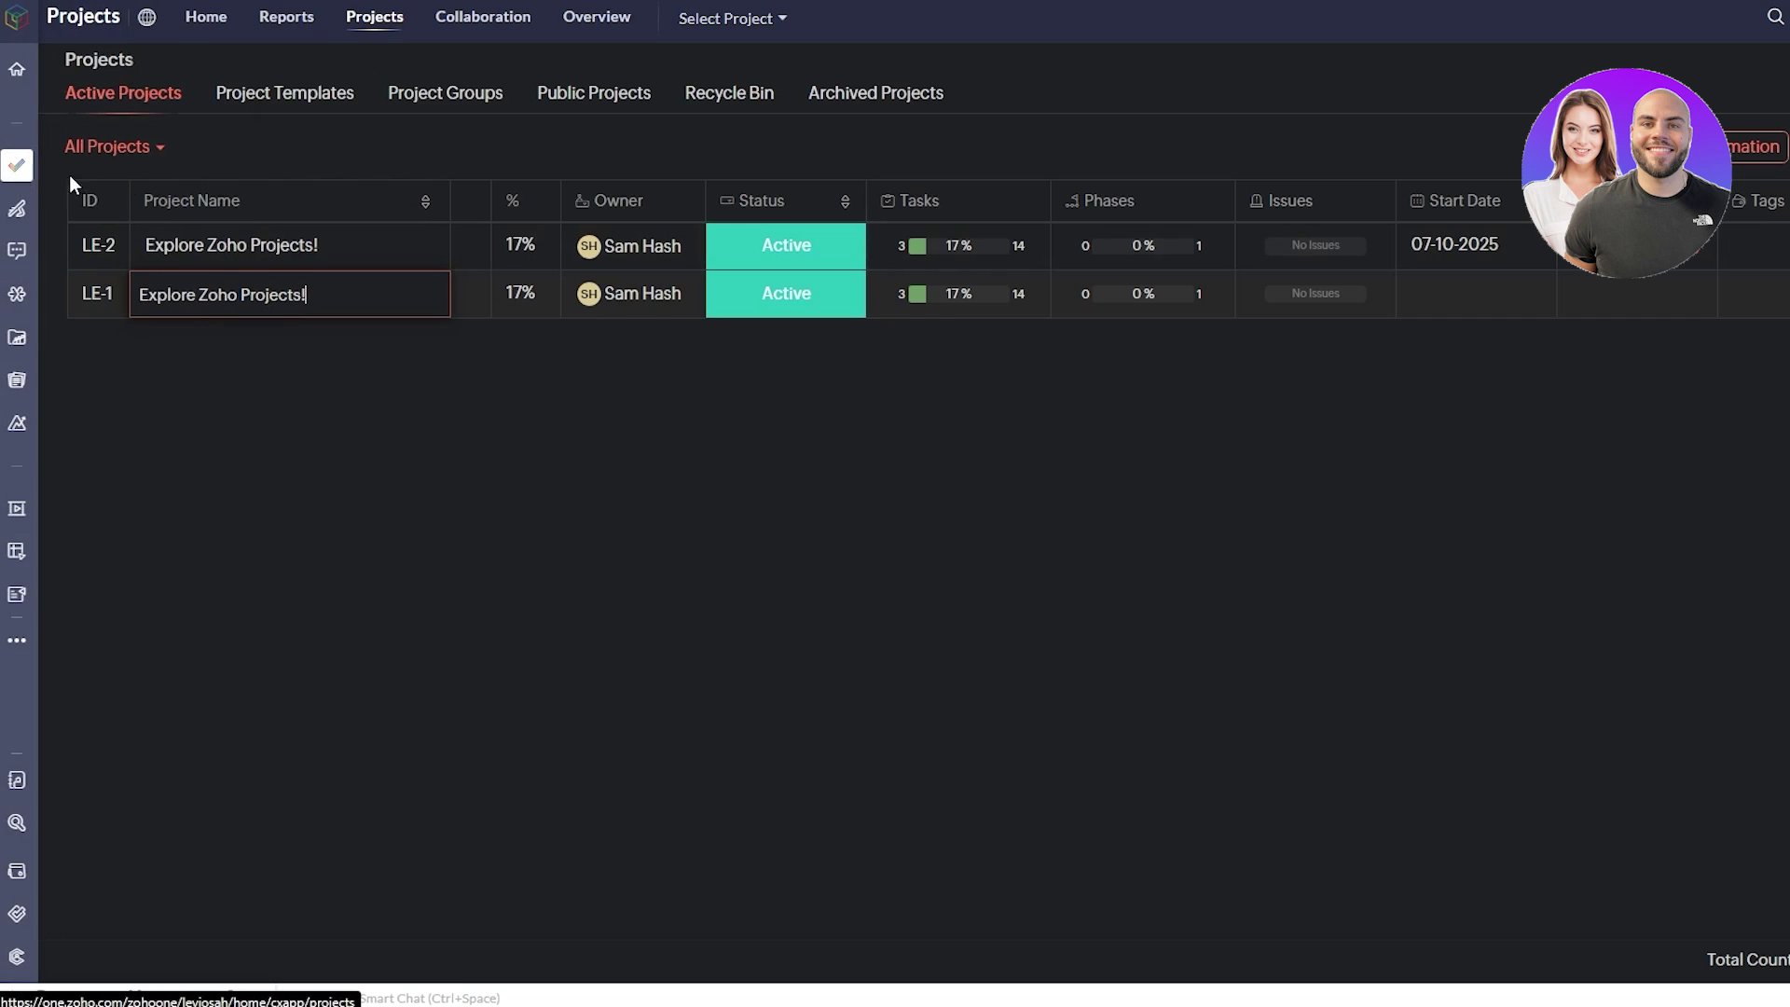
Open and dismiss the project filter, then show the Public Projects list
click(1598, 146)
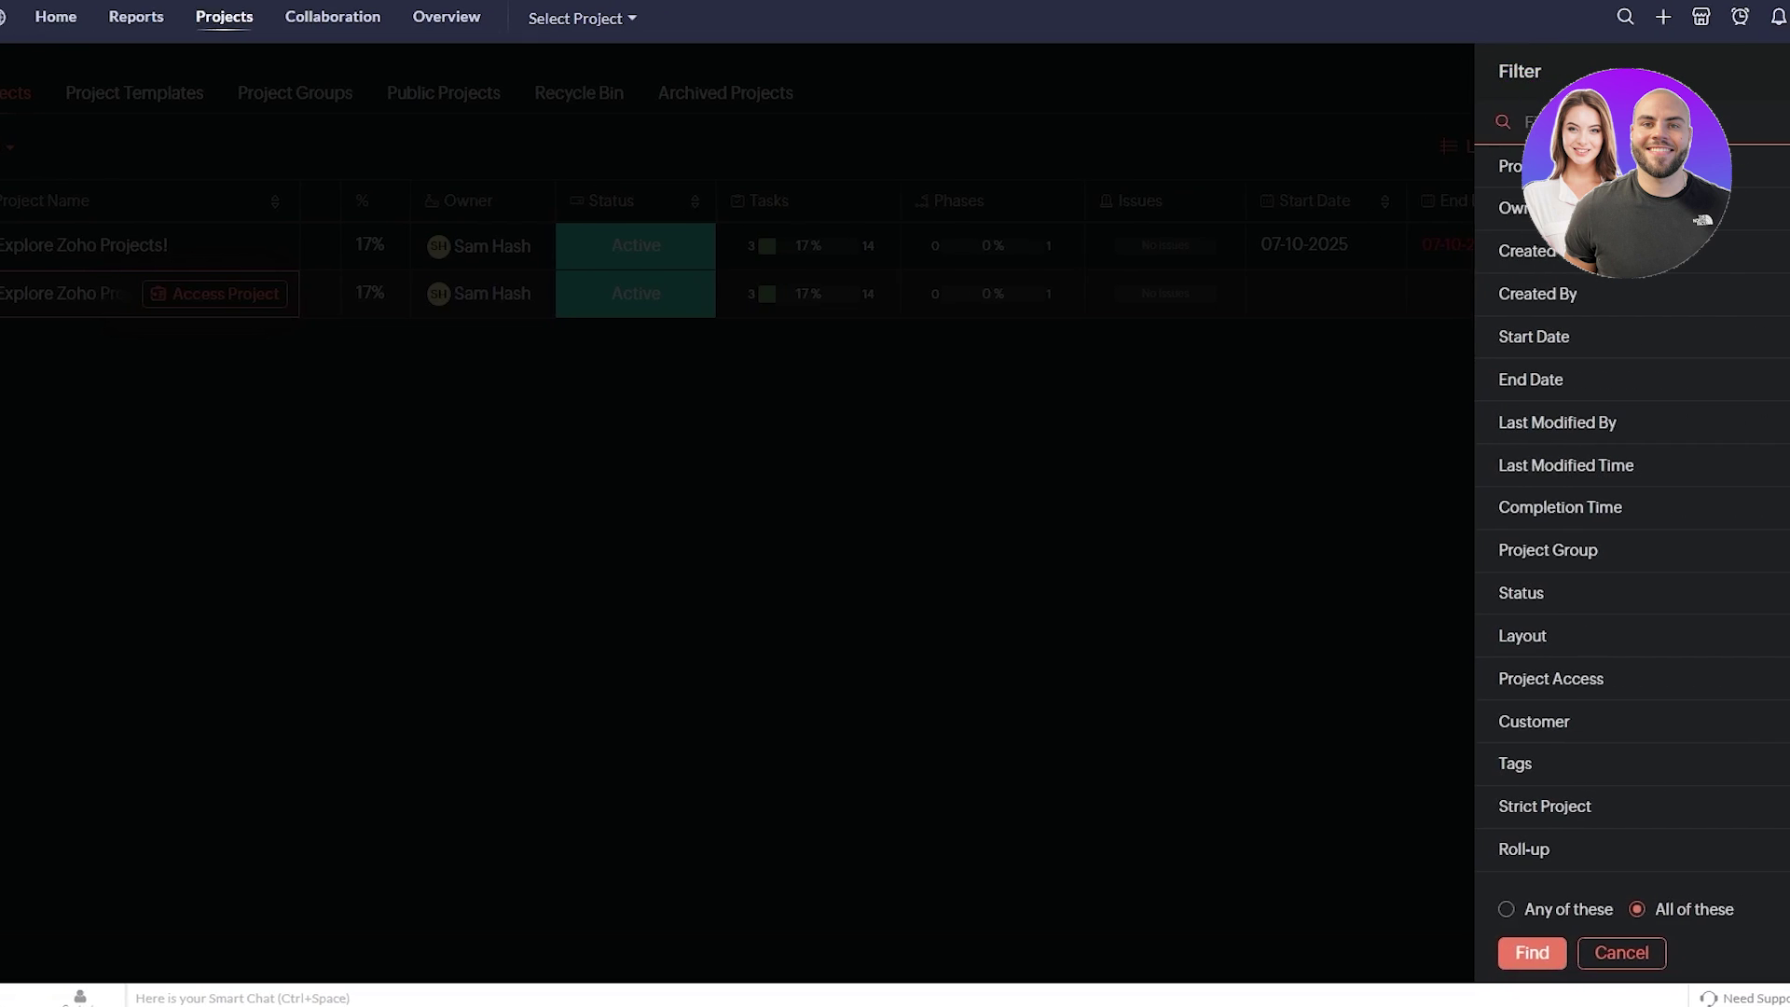
key(Escape)
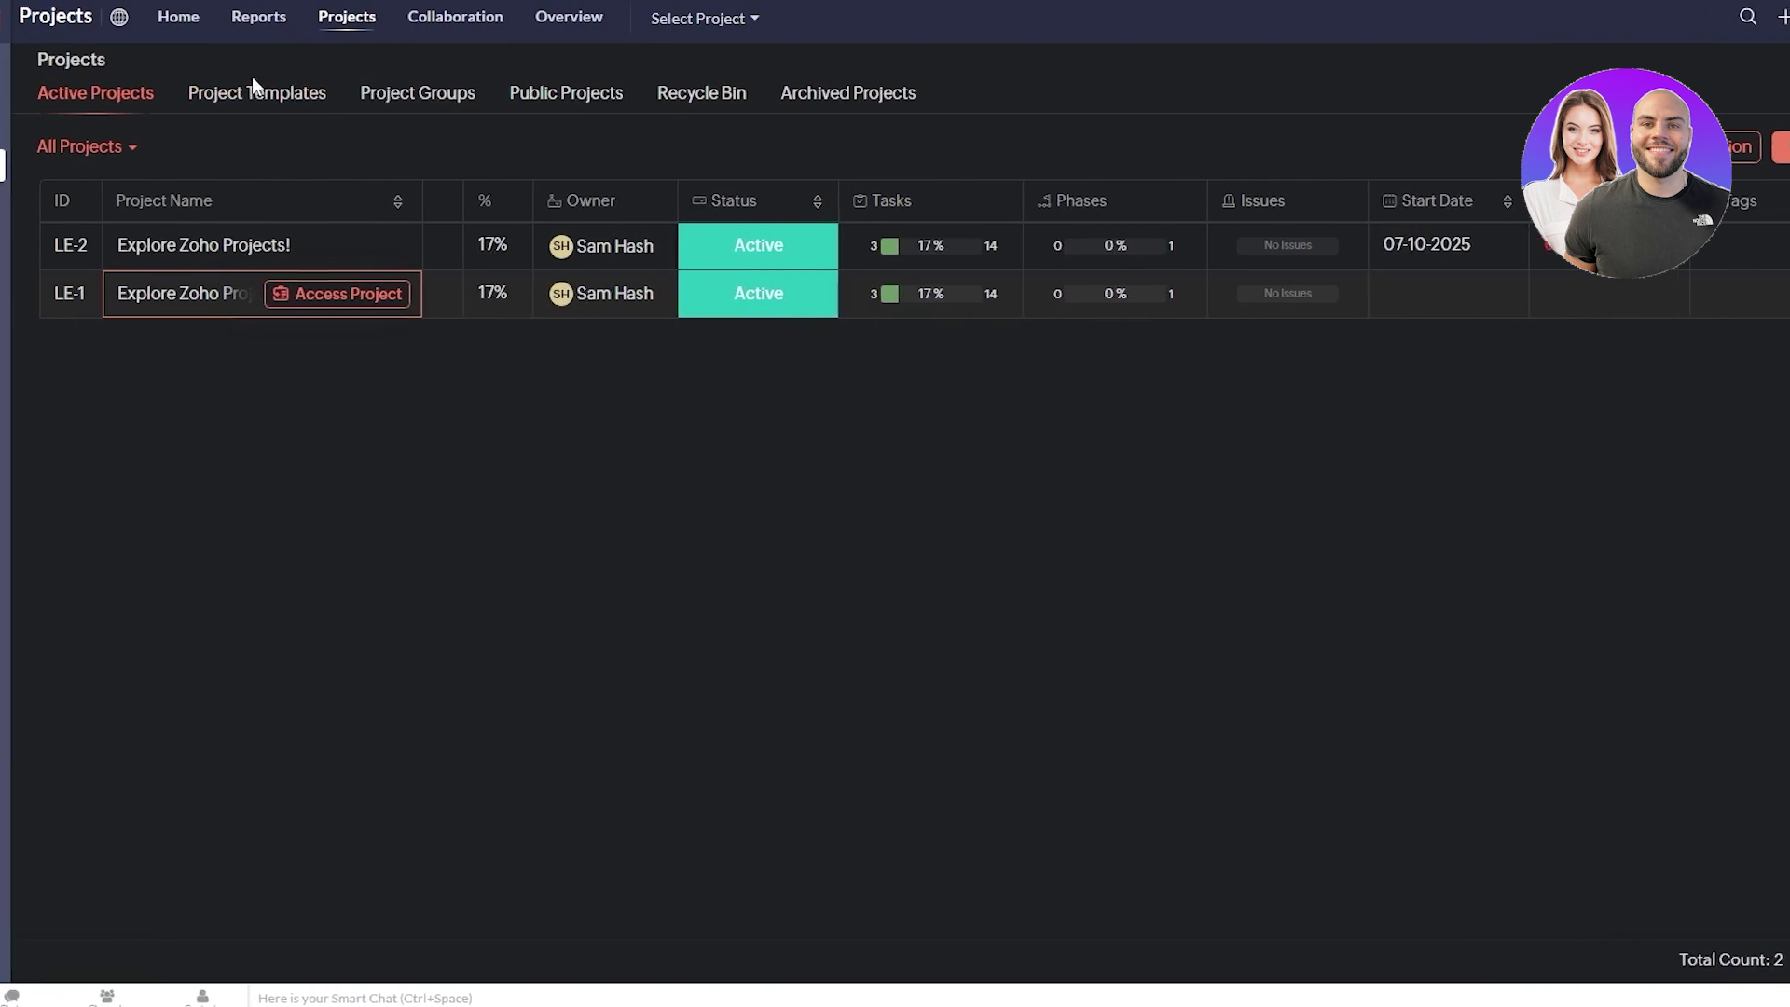
click(539, 103)
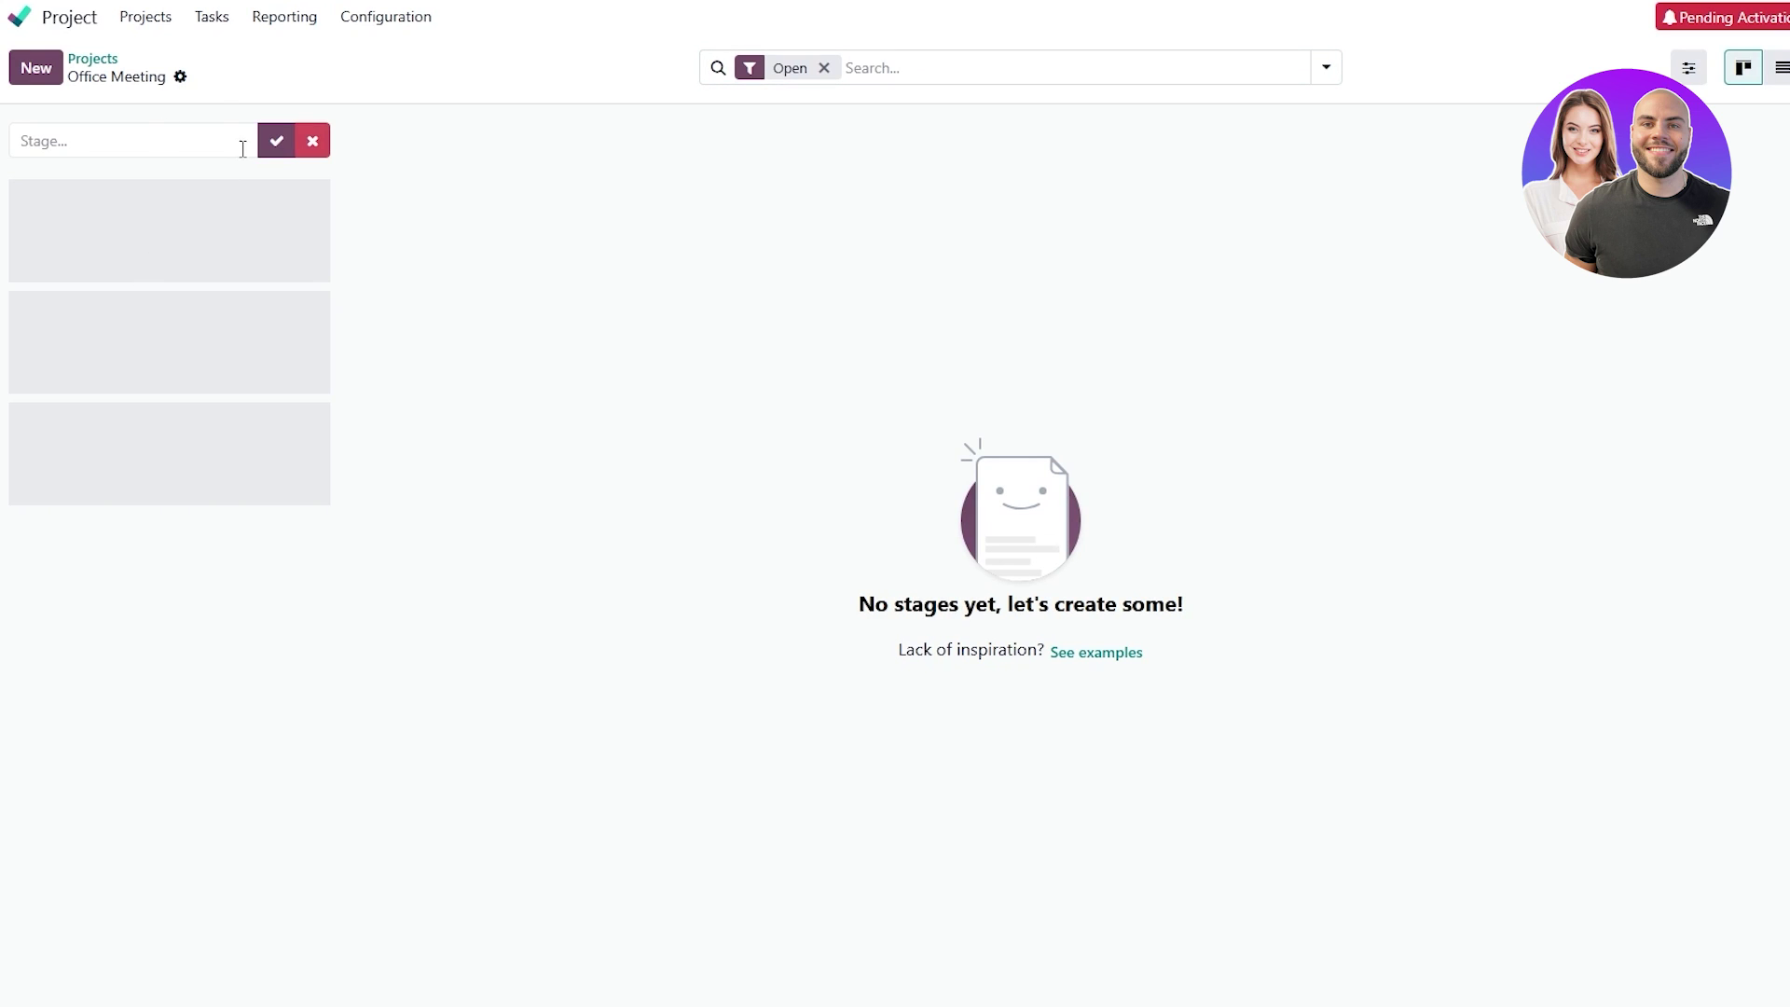
Add To Do, In Progress and Completed stages, replacing the first draft name 'Not Assigned'
click(121, 143)
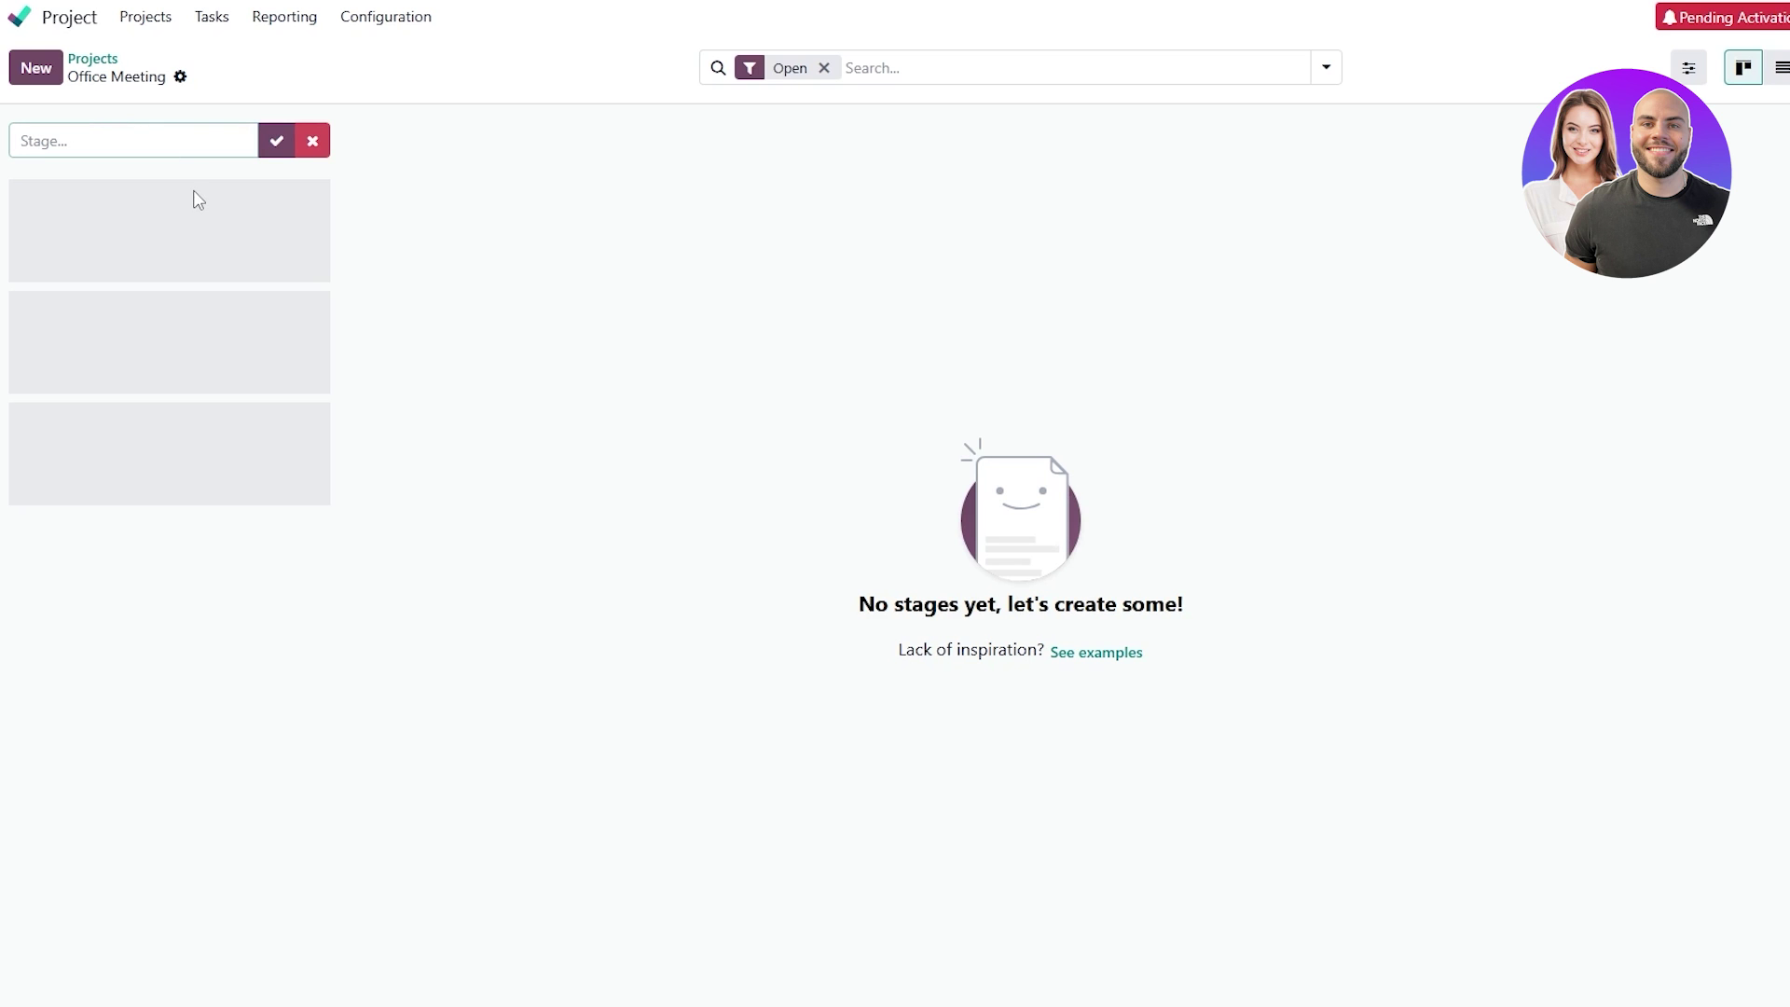
text(Not Assigned)
drag(118, 142, 5, 135)
text(To Do)
click(277, 141)
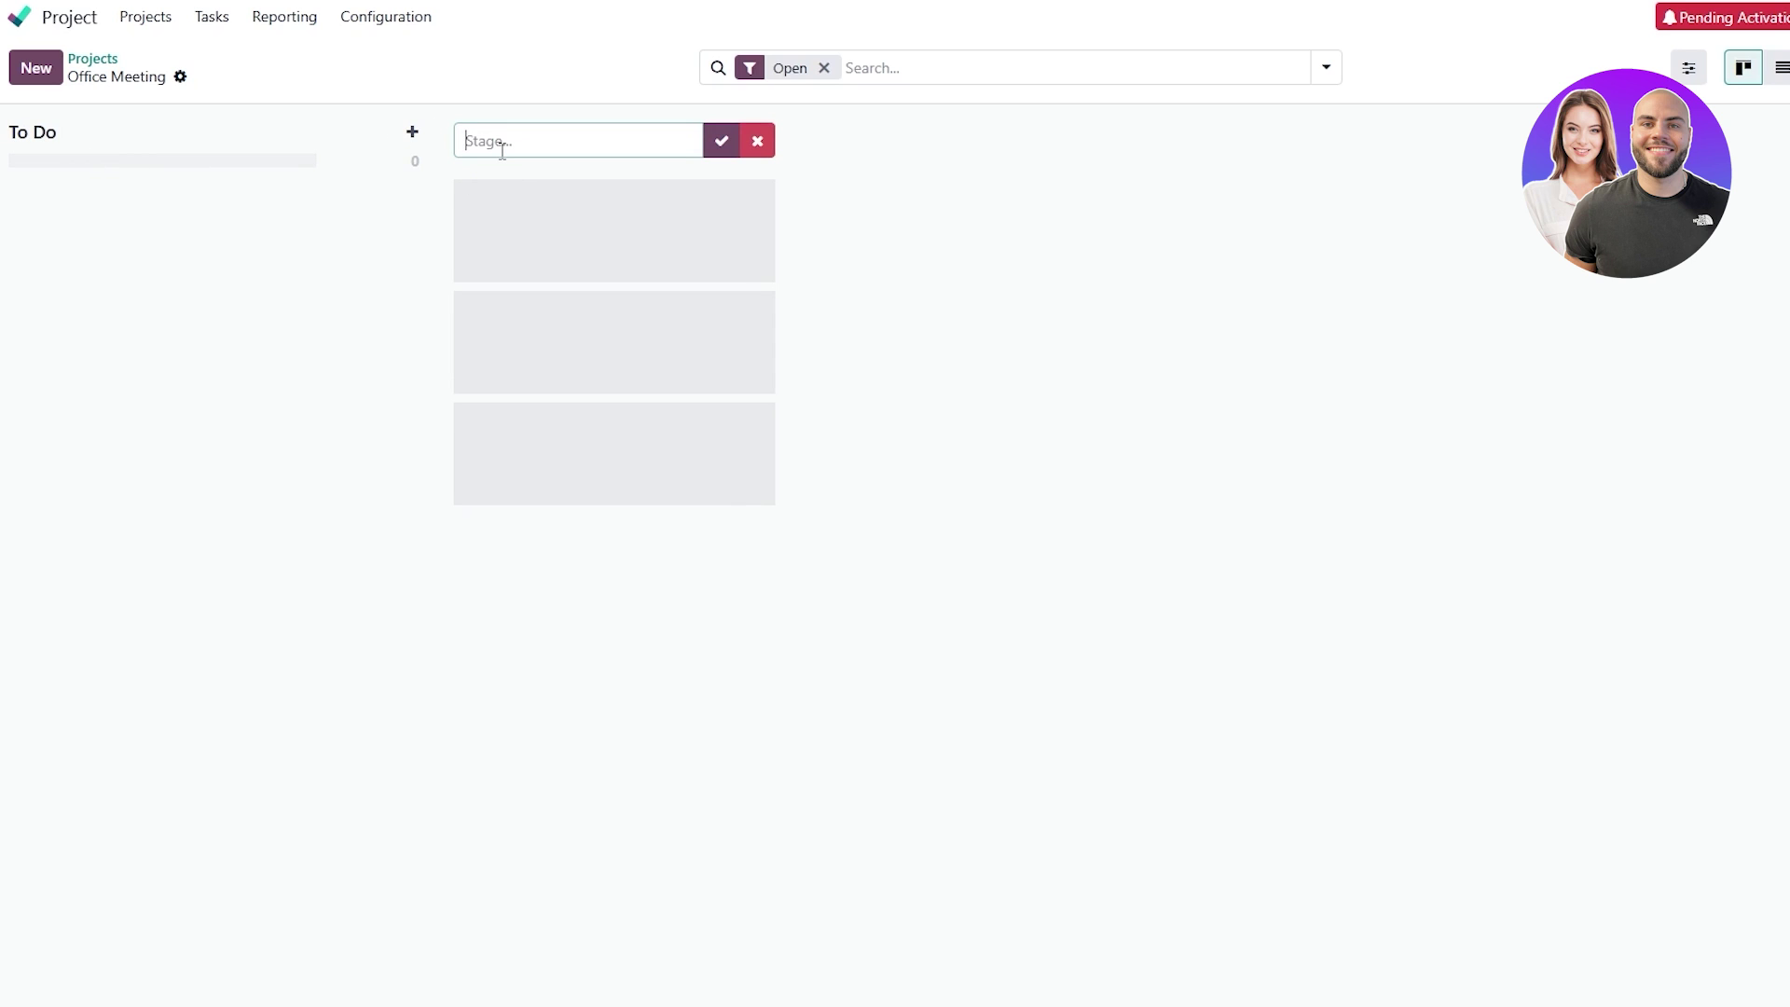
text(In Progress)
click(724, 145)
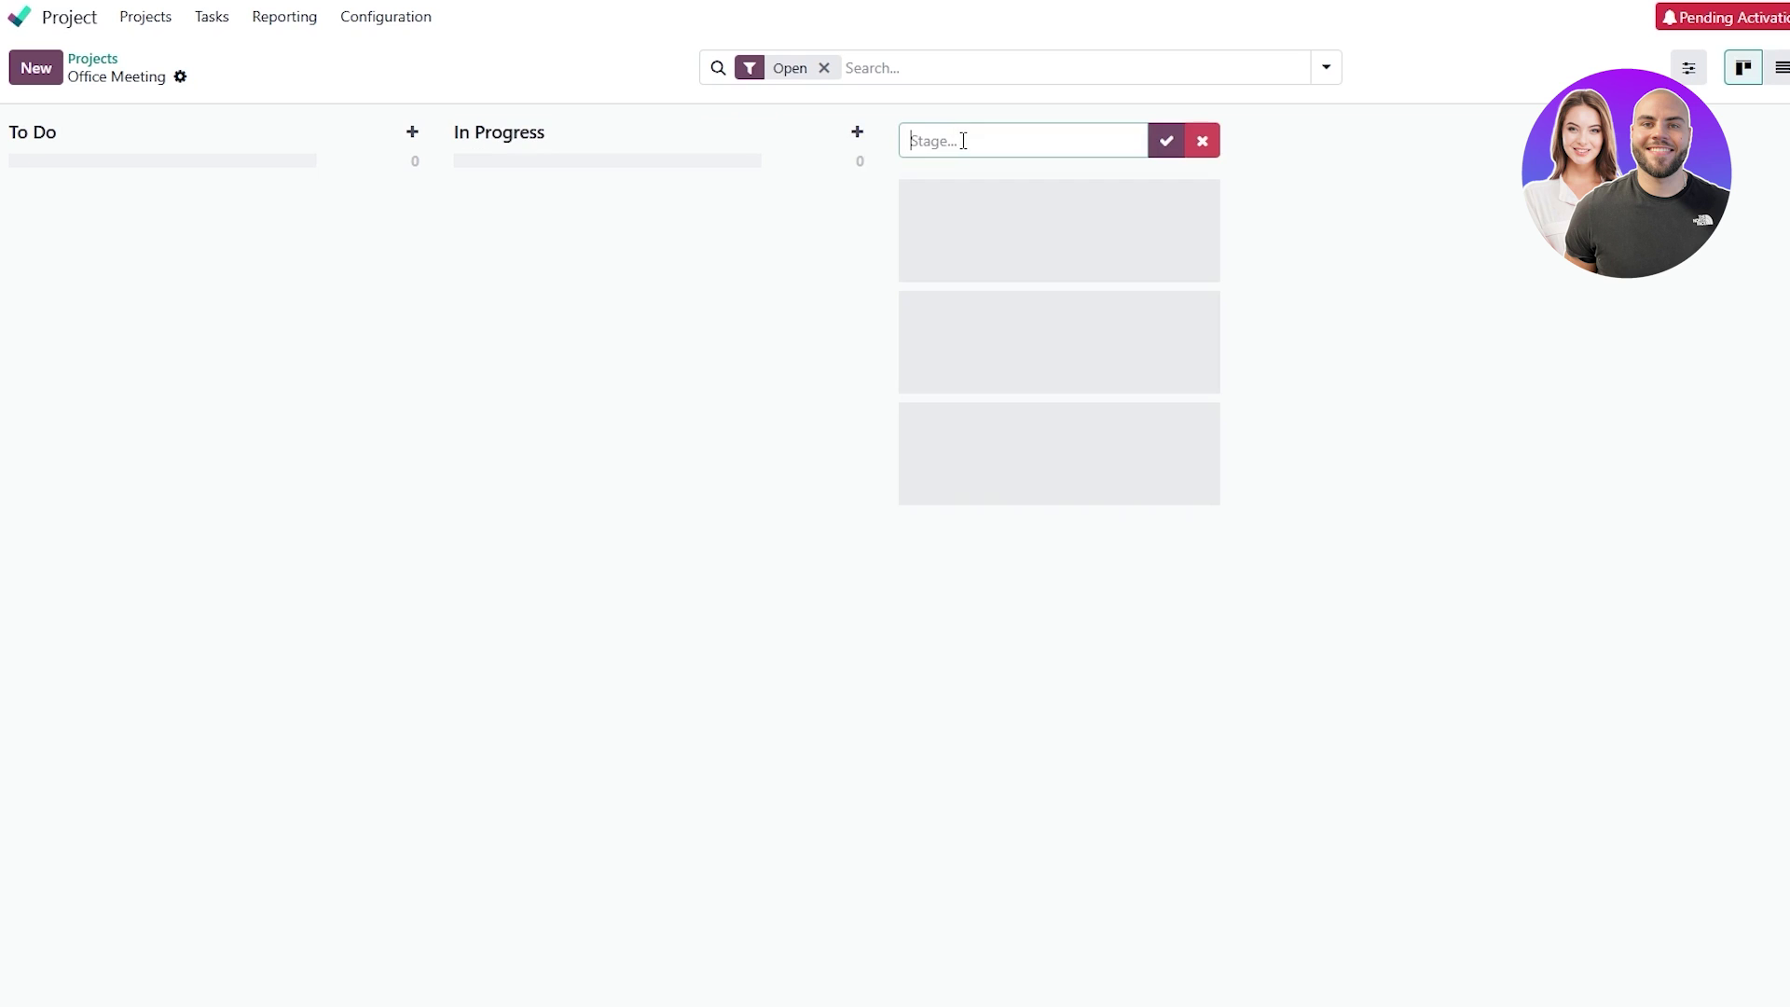
text(Completed)
click(1164, 149)
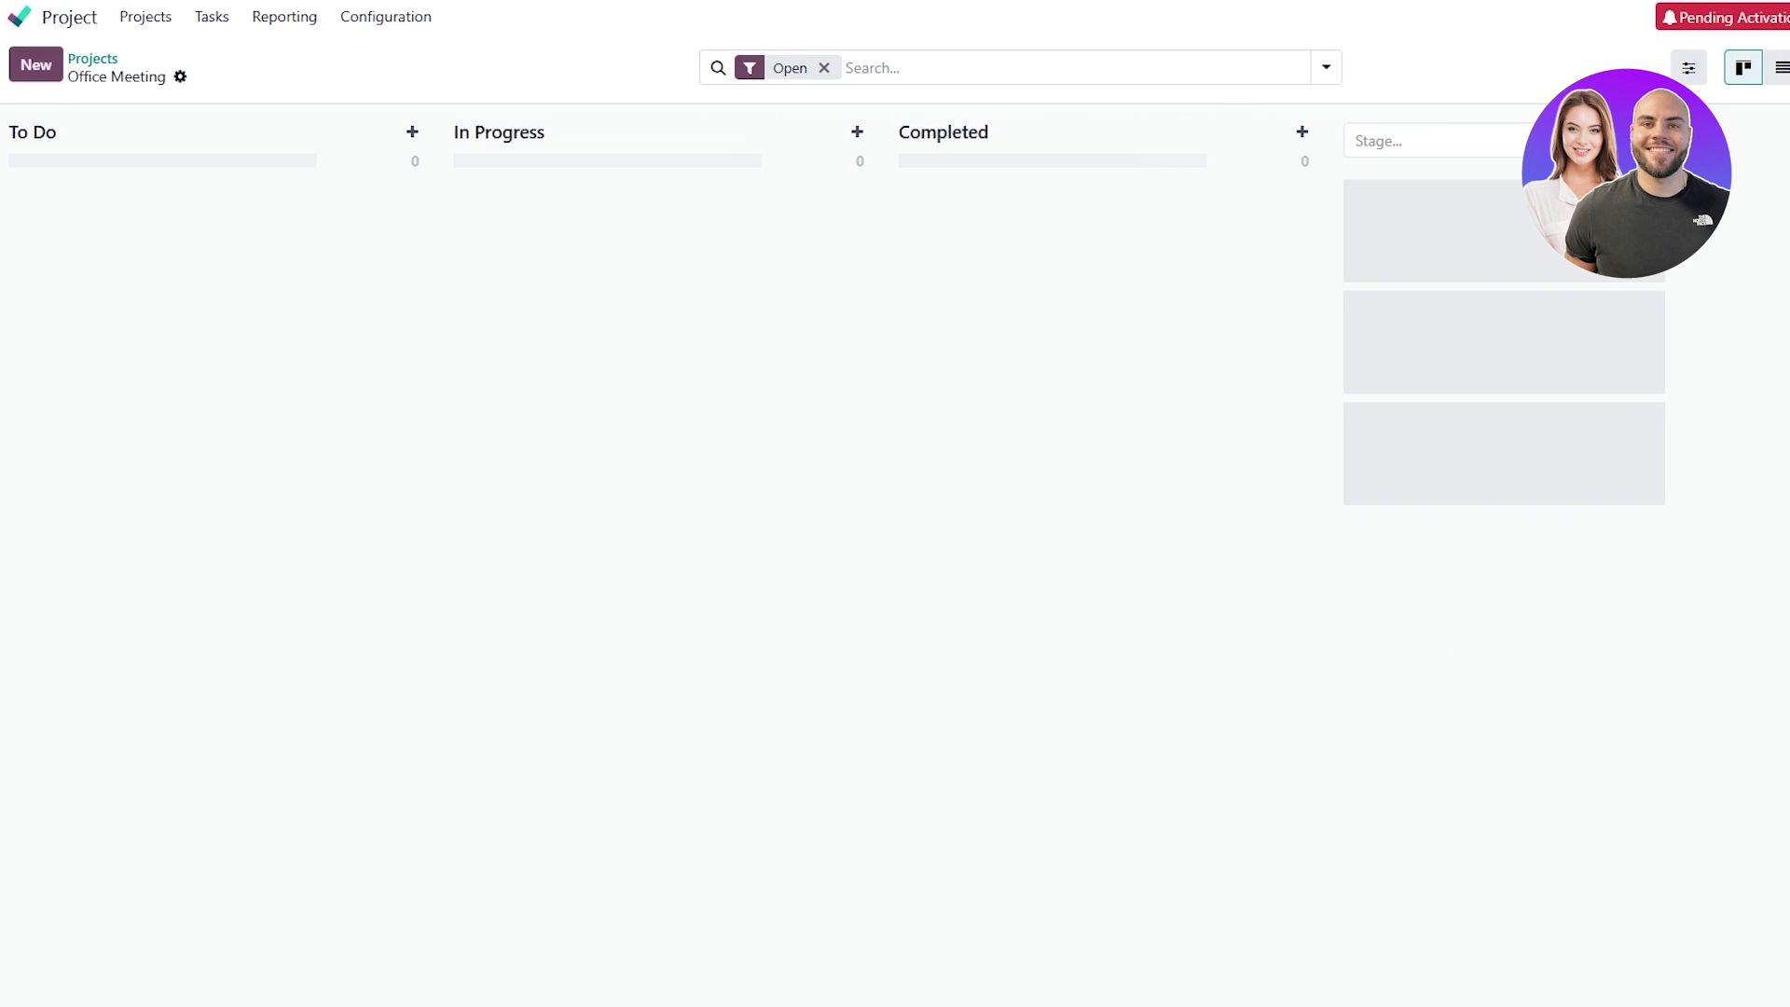
click(1358, 643)
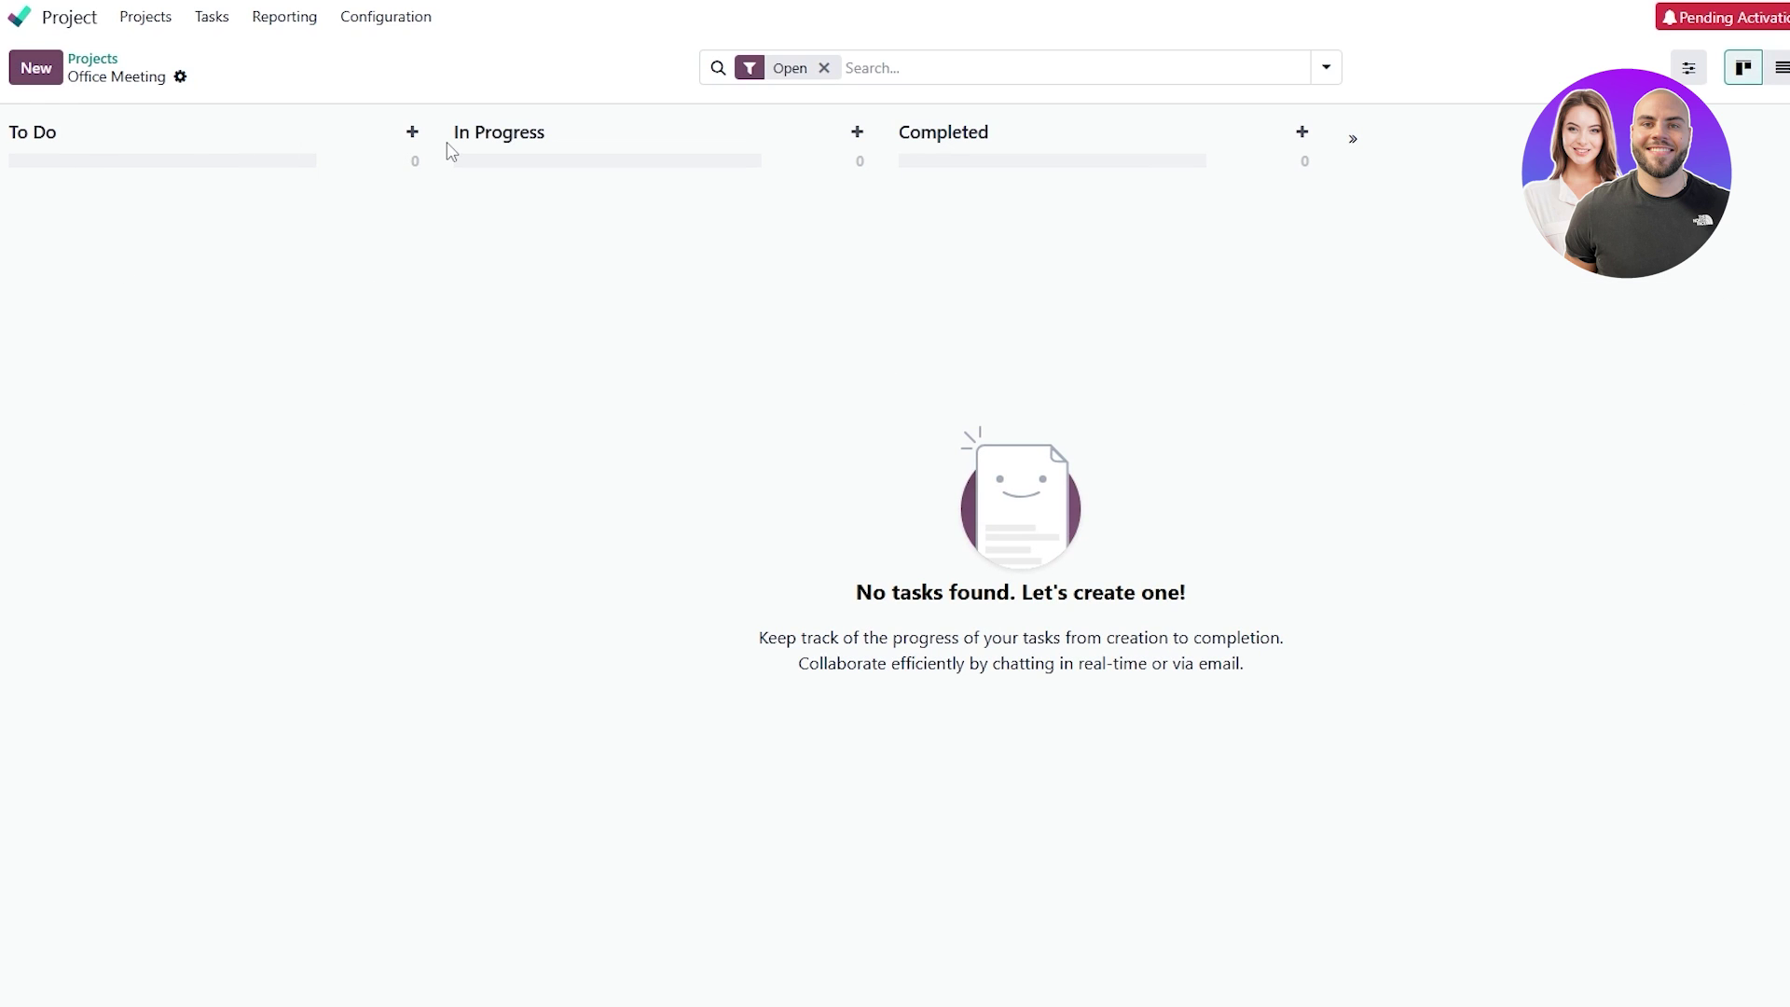
click(33, 80)
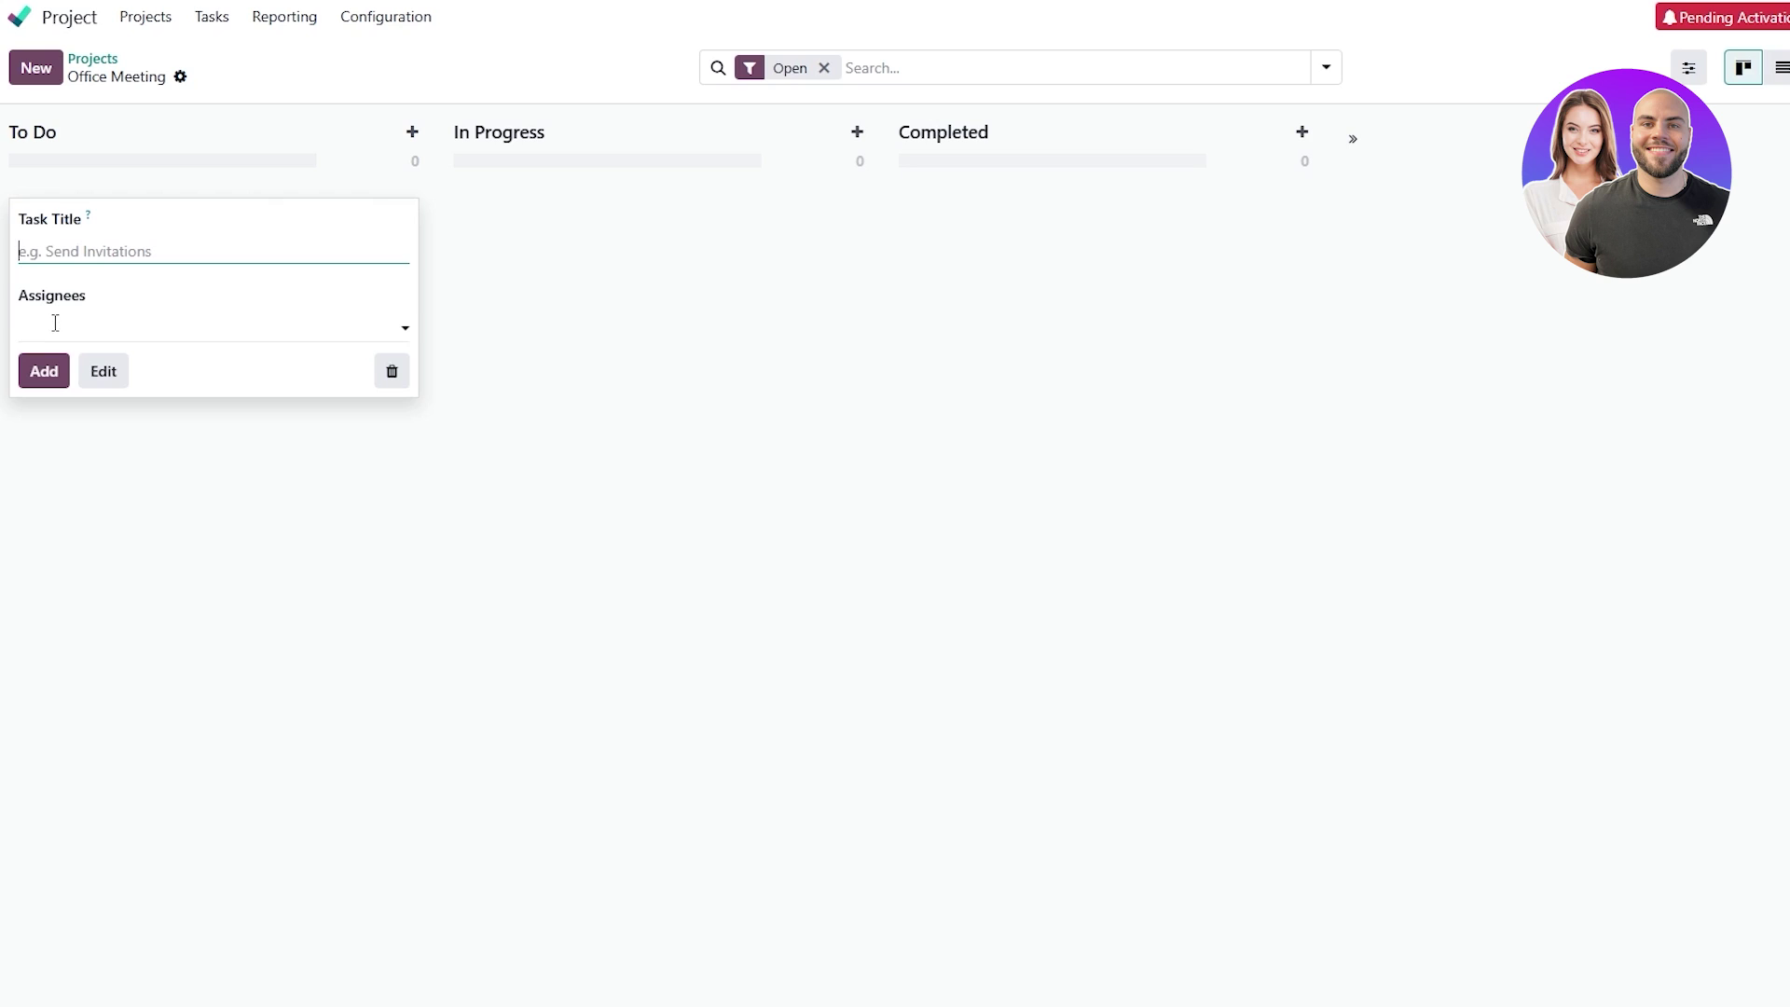
click(359, 492)
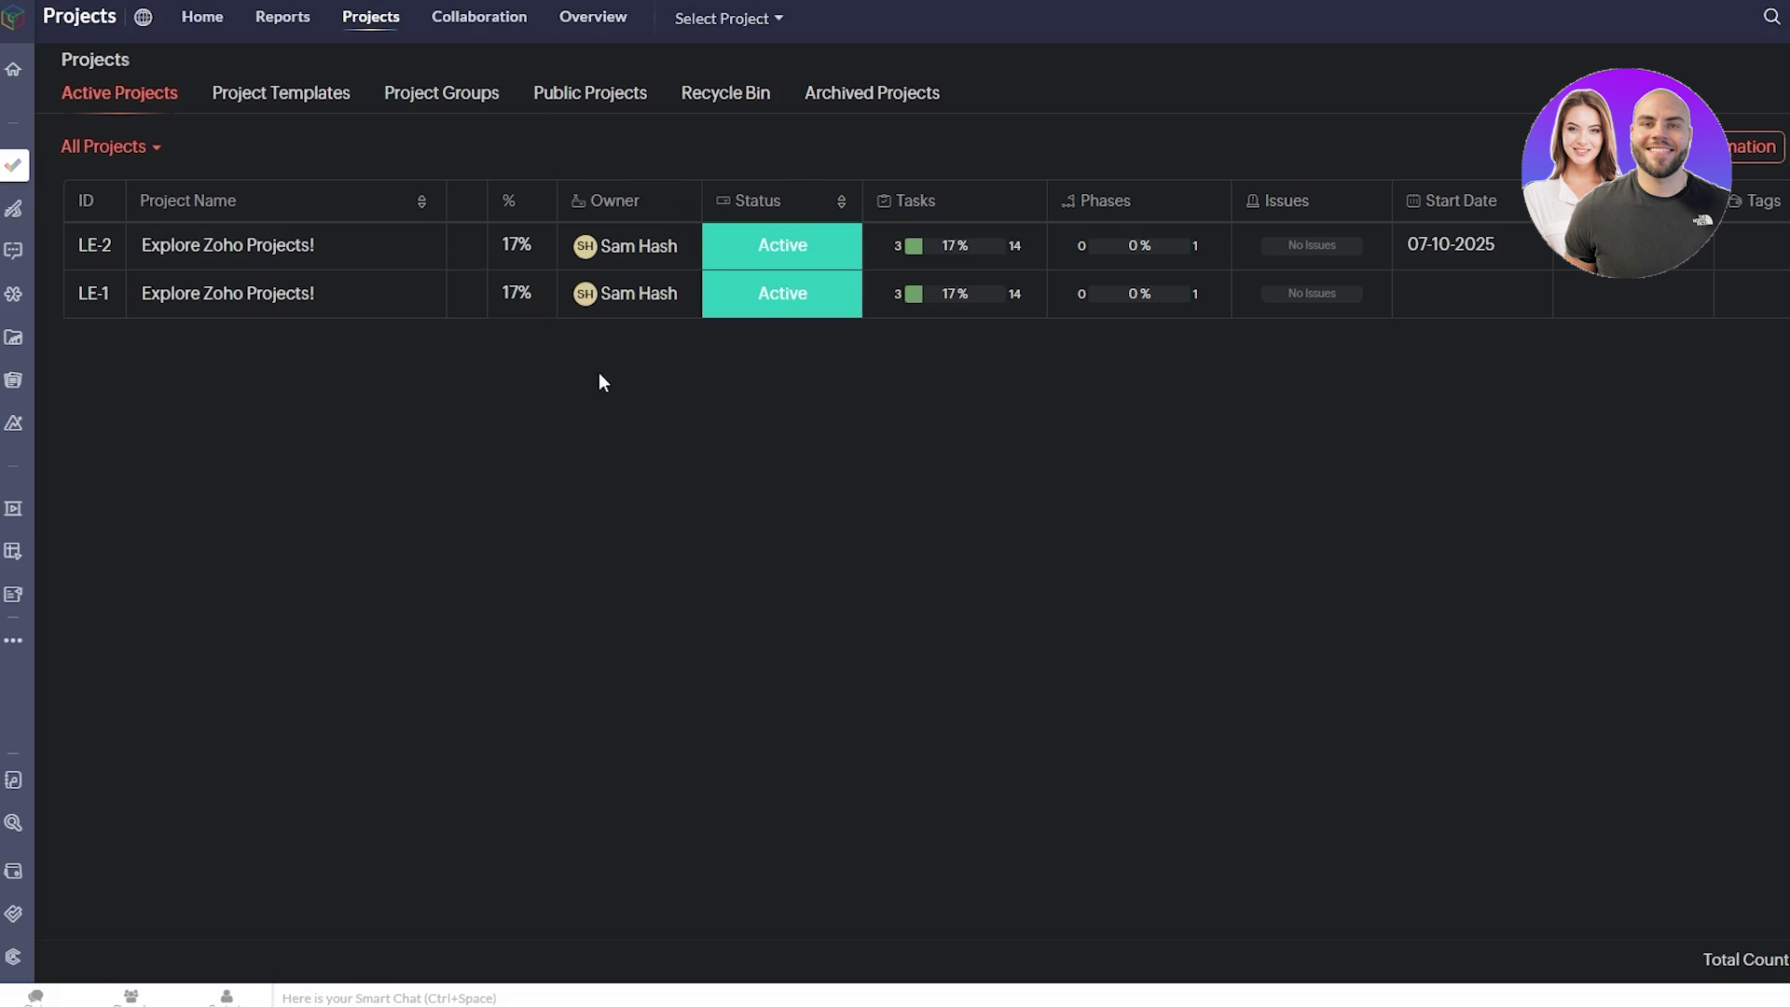
mouse_move(229, 254)
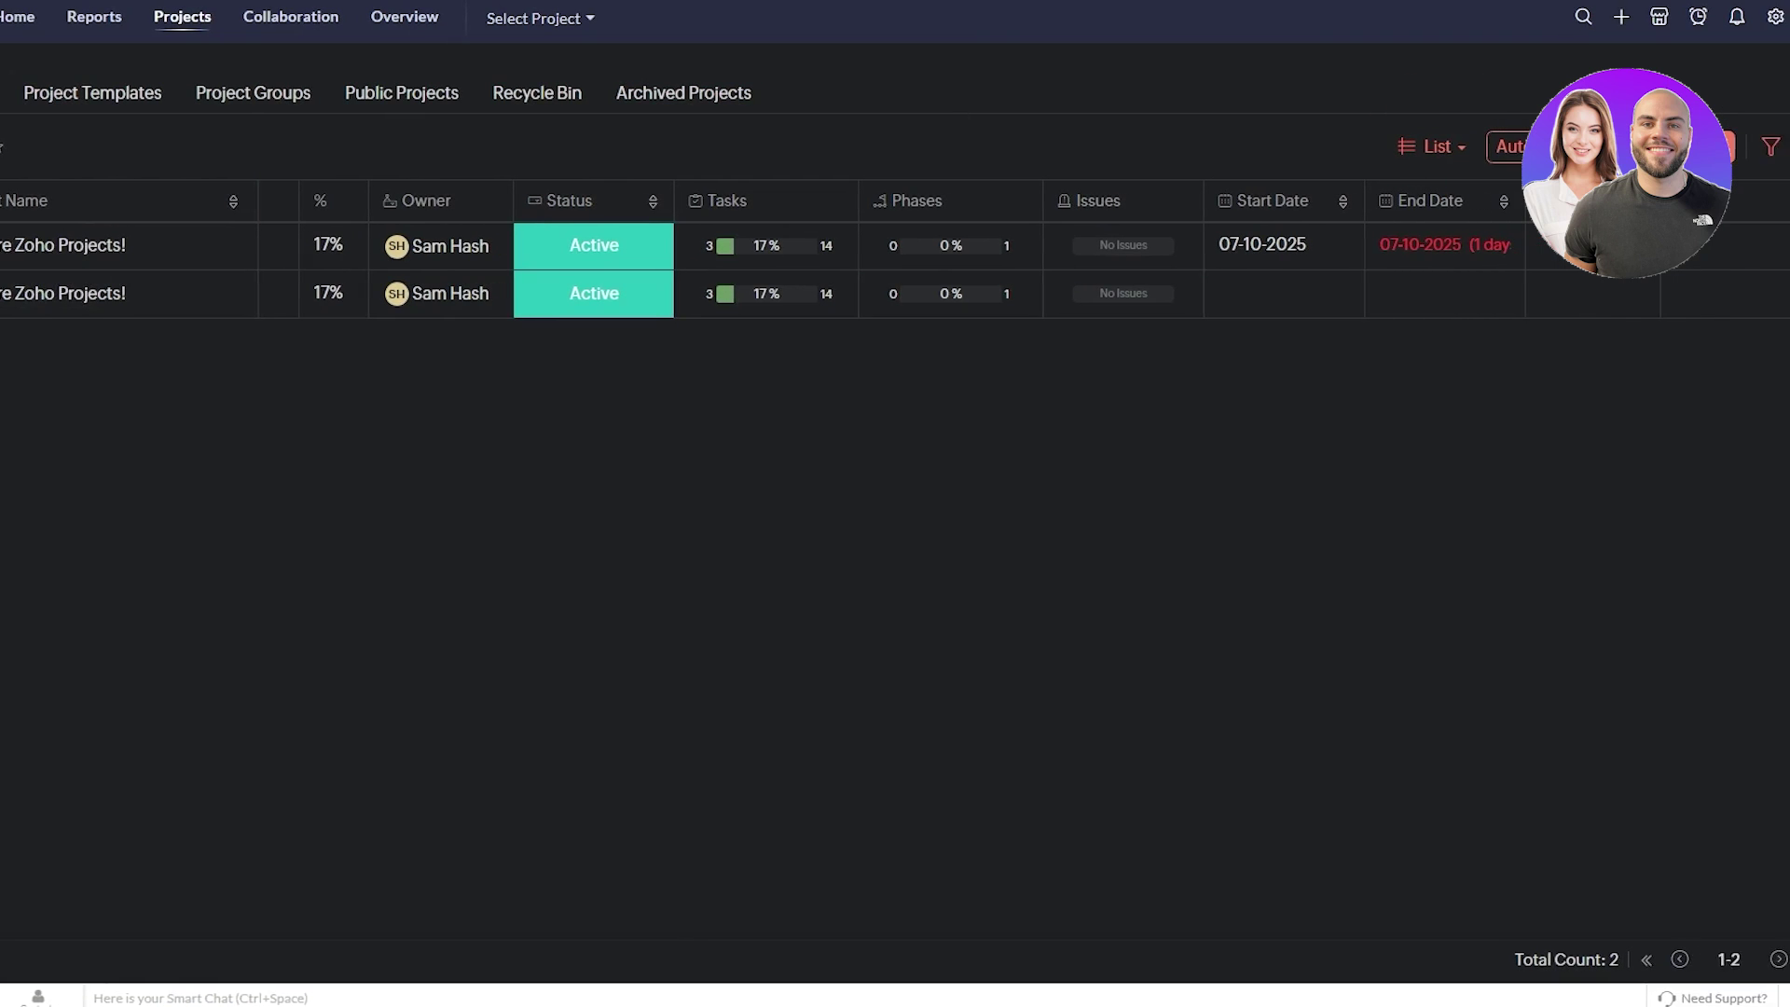
Open the Explore Zoho Projects! project and switch its Tasks view to Kanban
click(1599, 146)
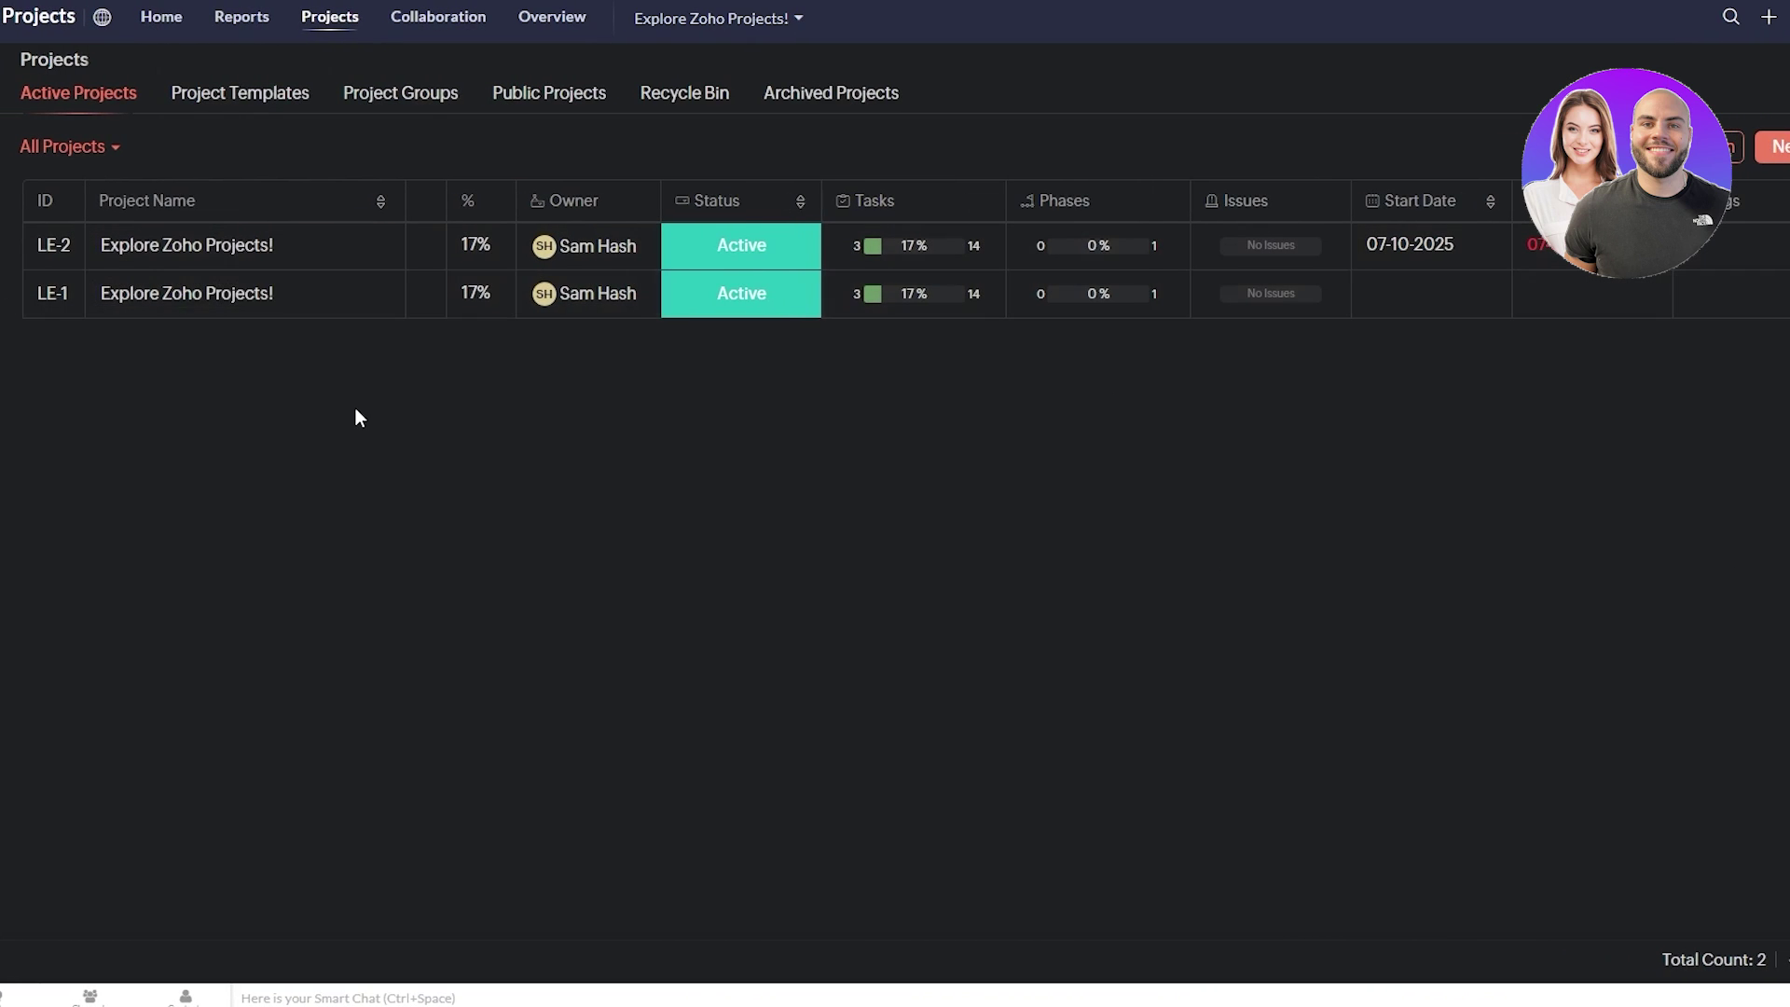
mouse_move(308, 293)
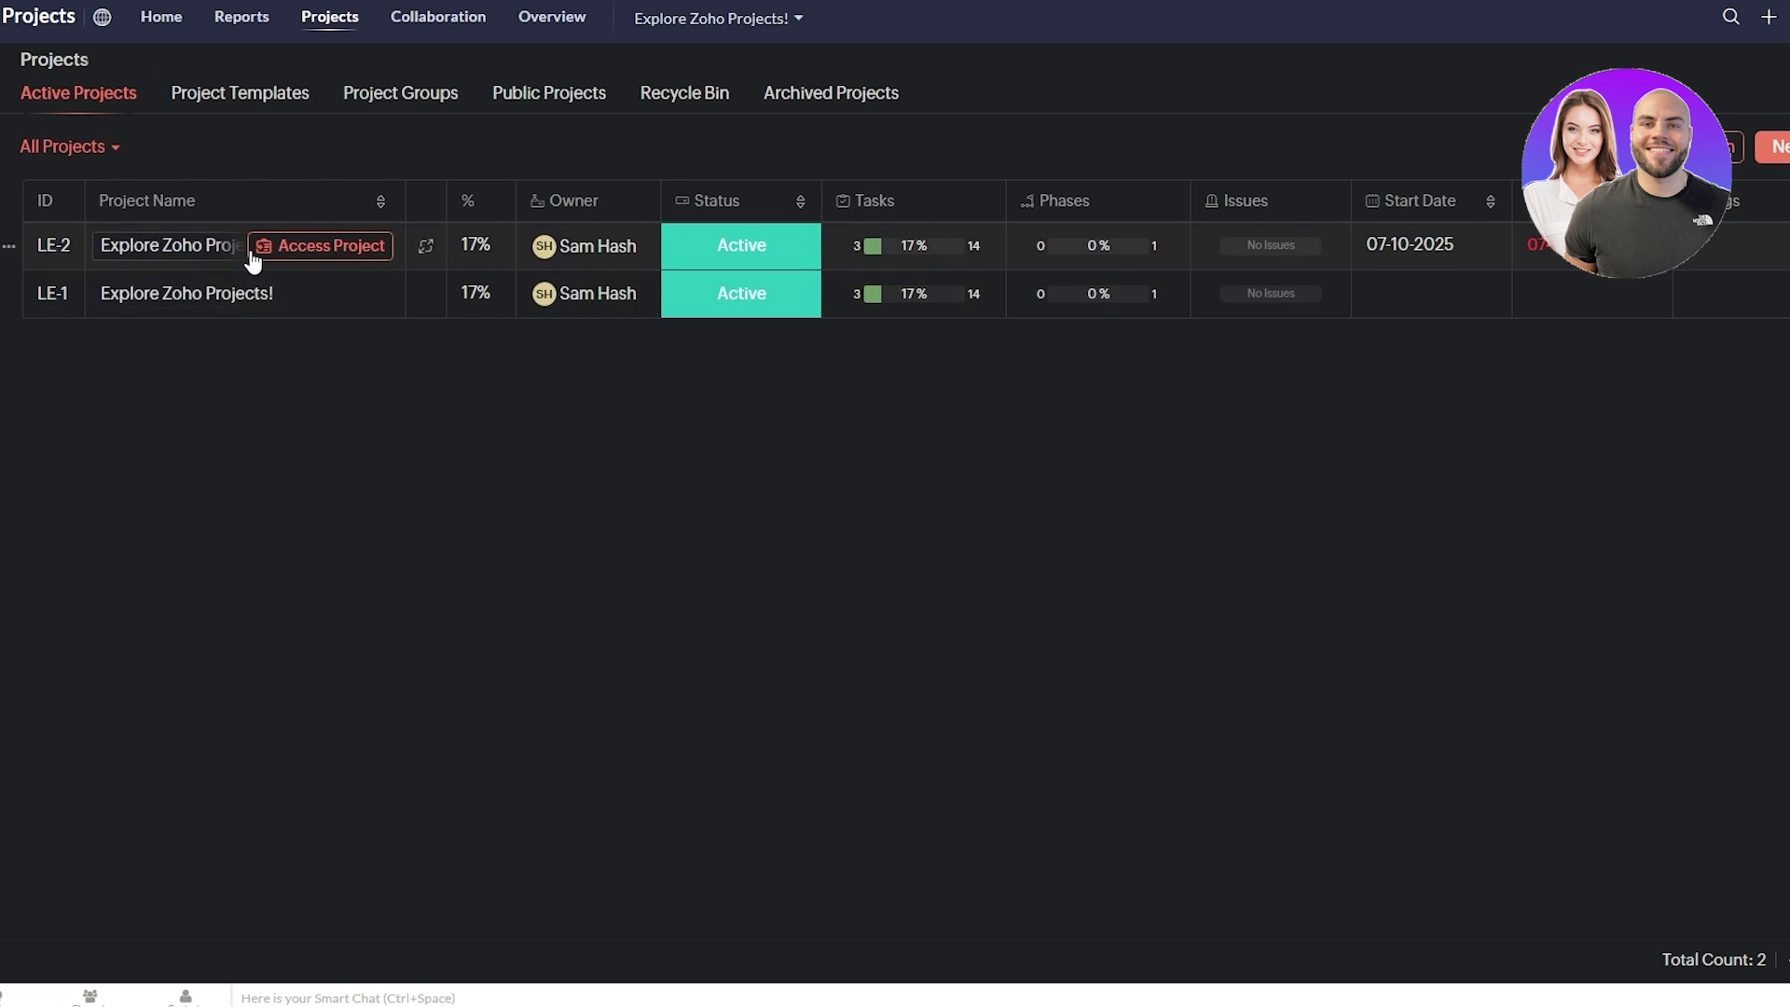
click(252, 259)
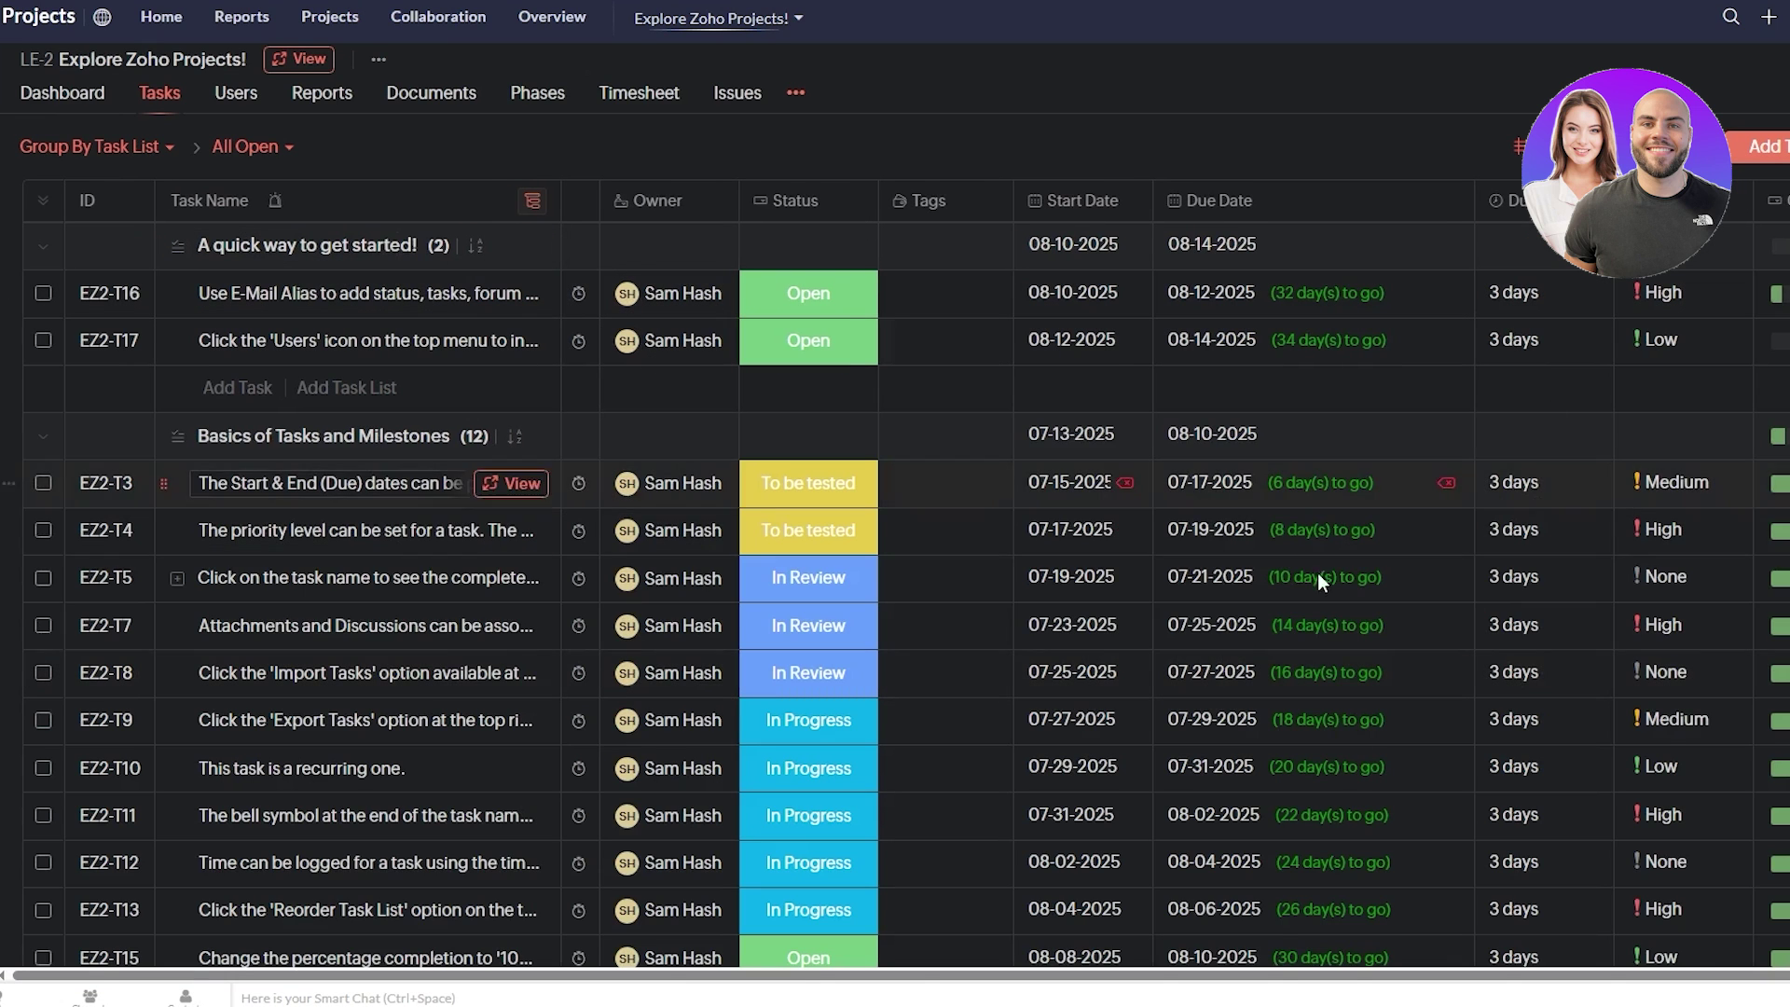
click(1520, 146)
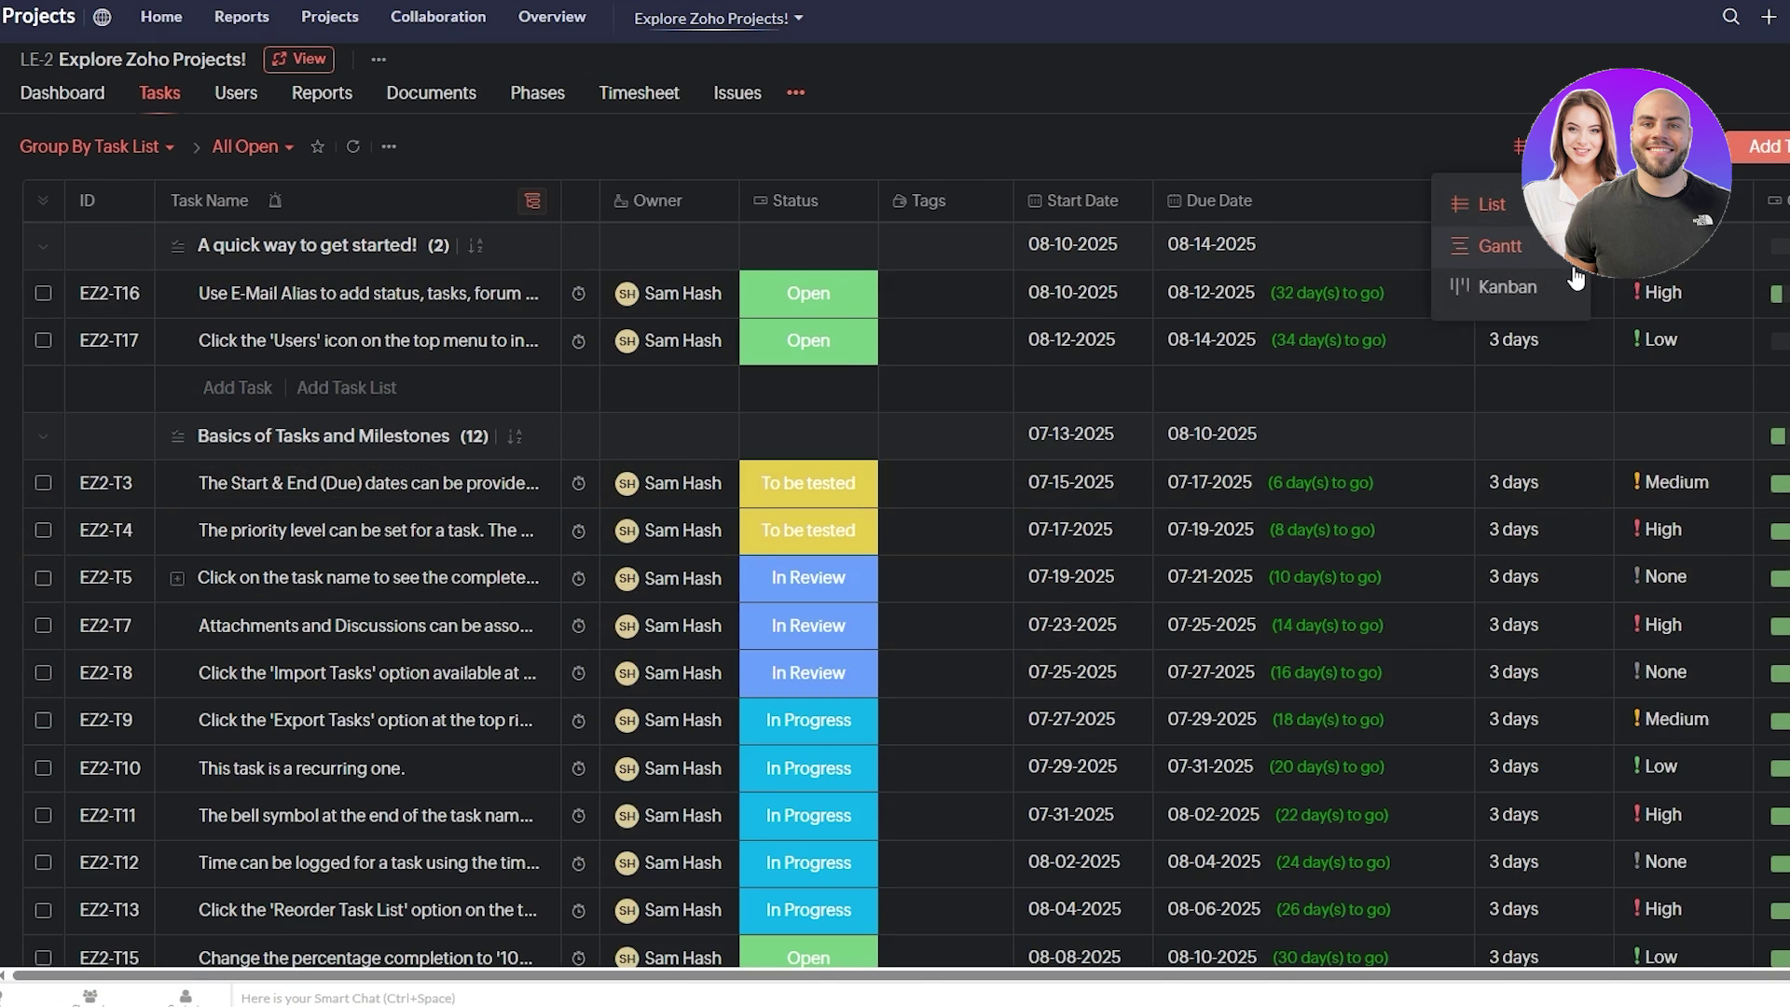
click(1508, 286)
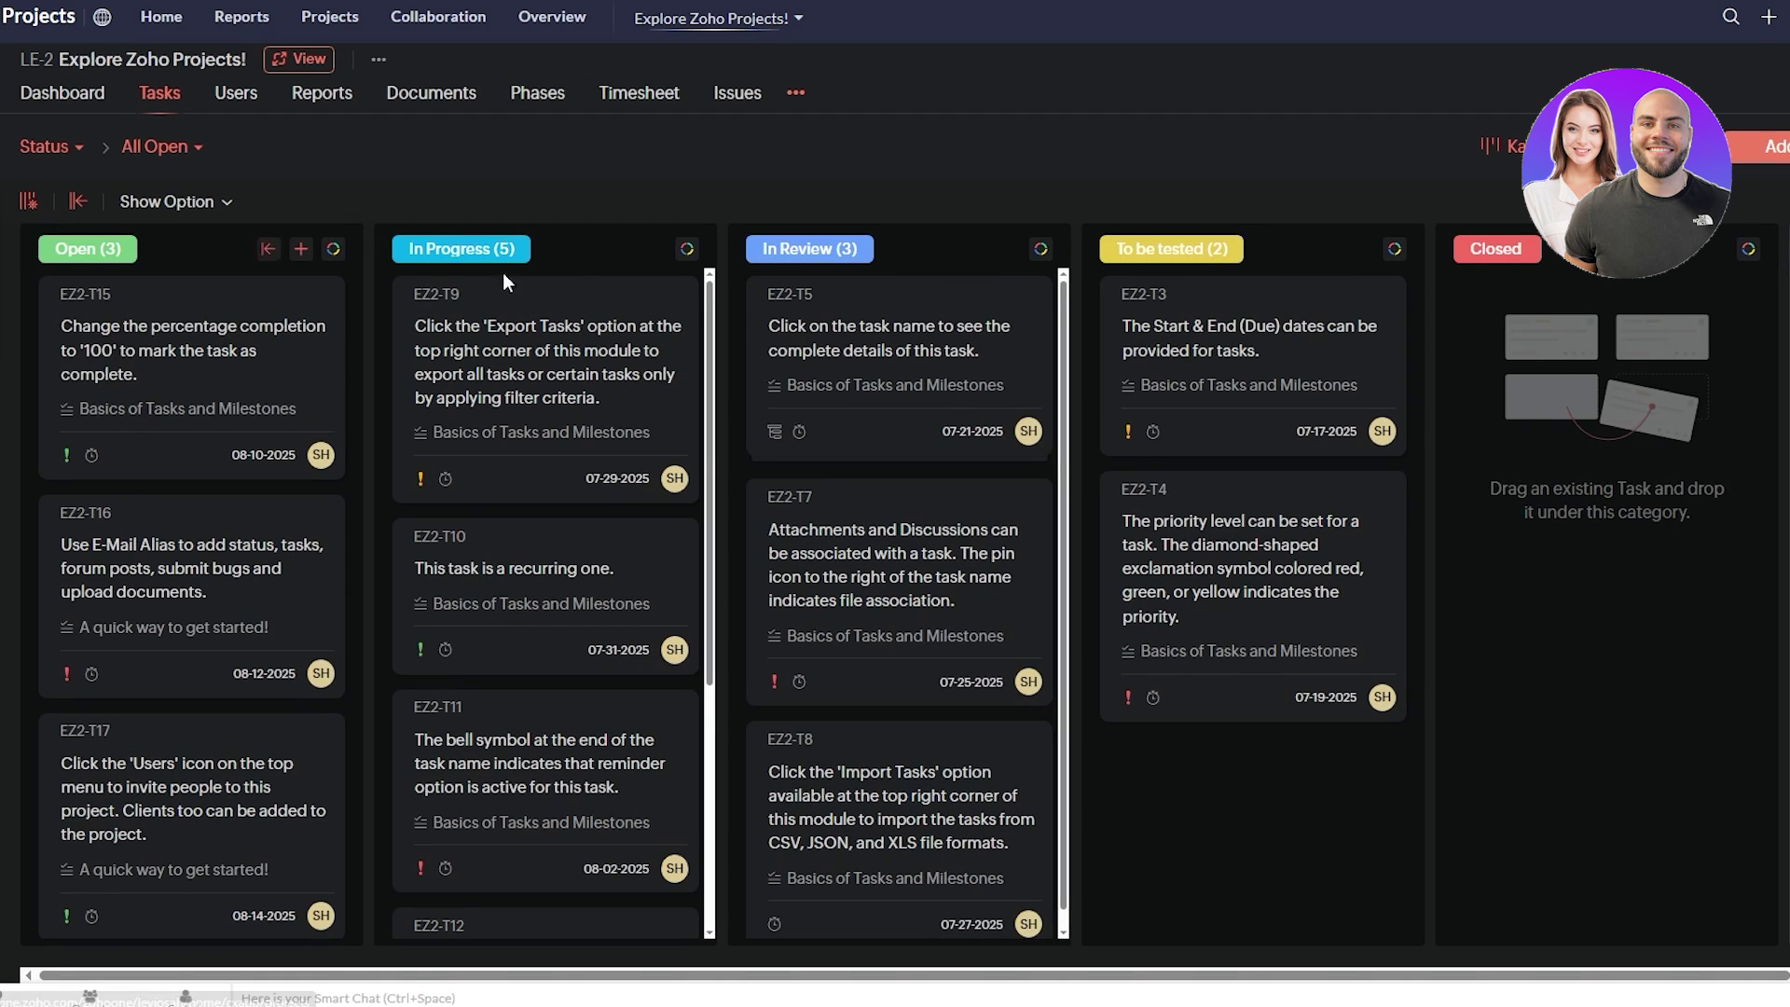
scroll(177, 326, down, 1)
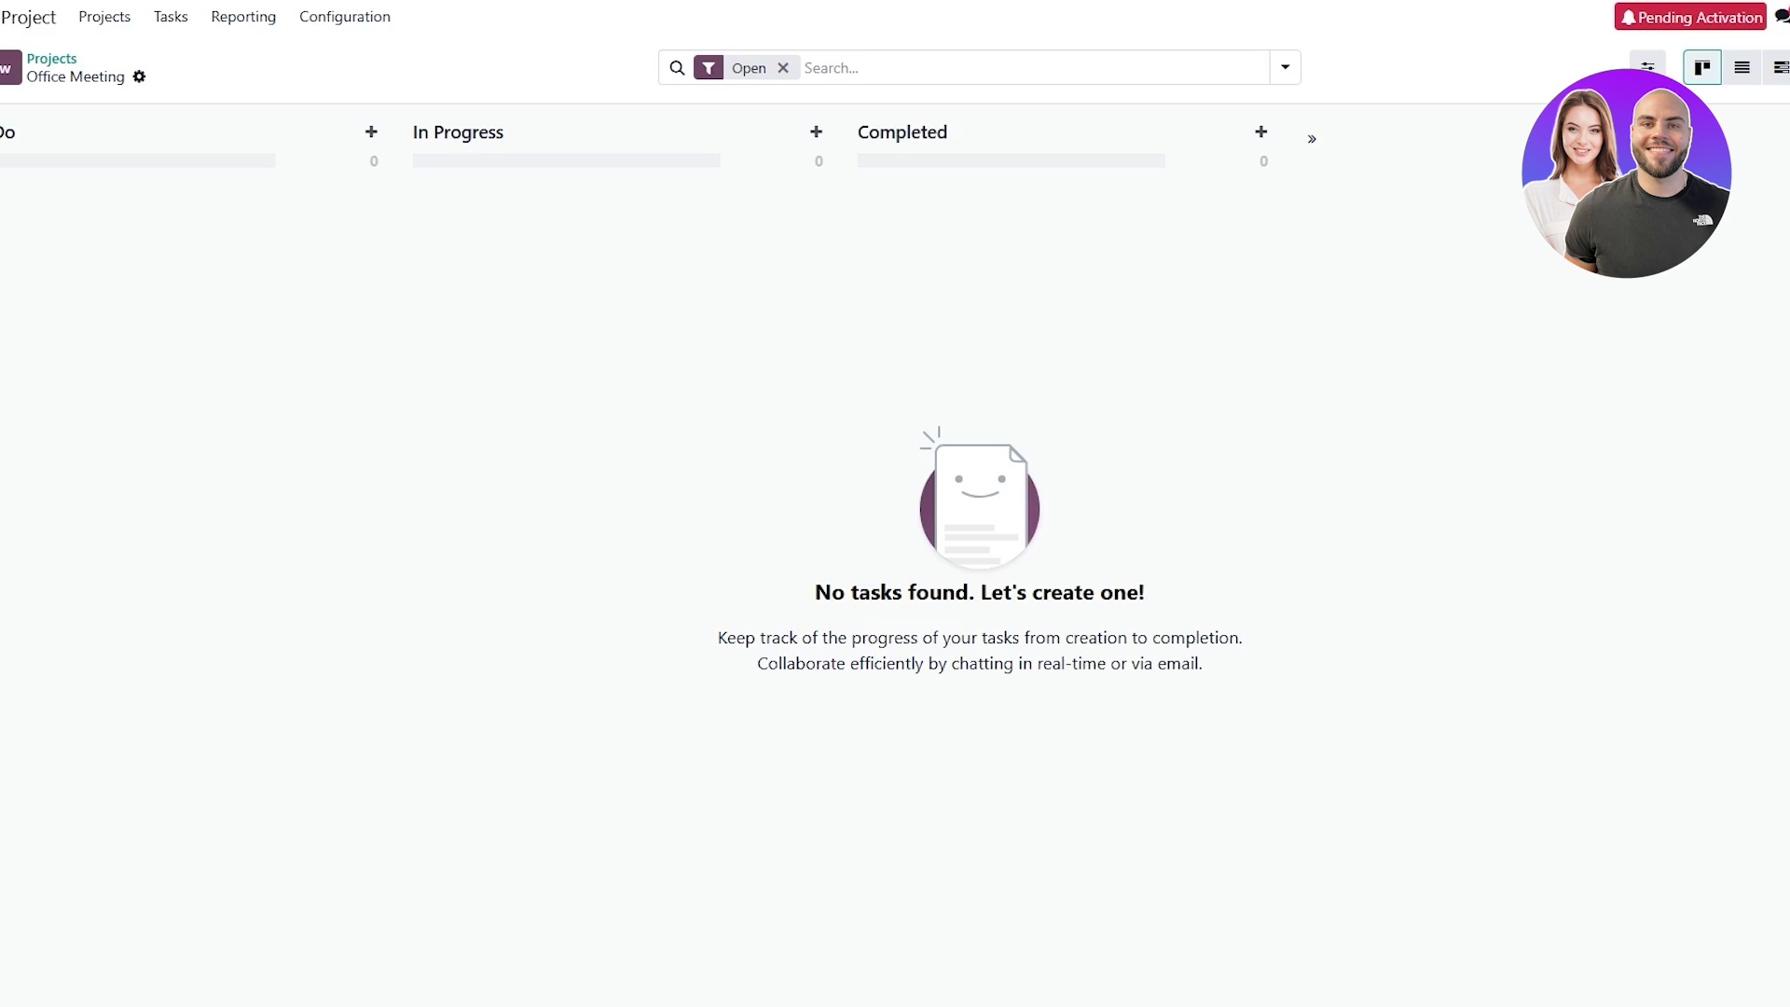
click(105, 28)
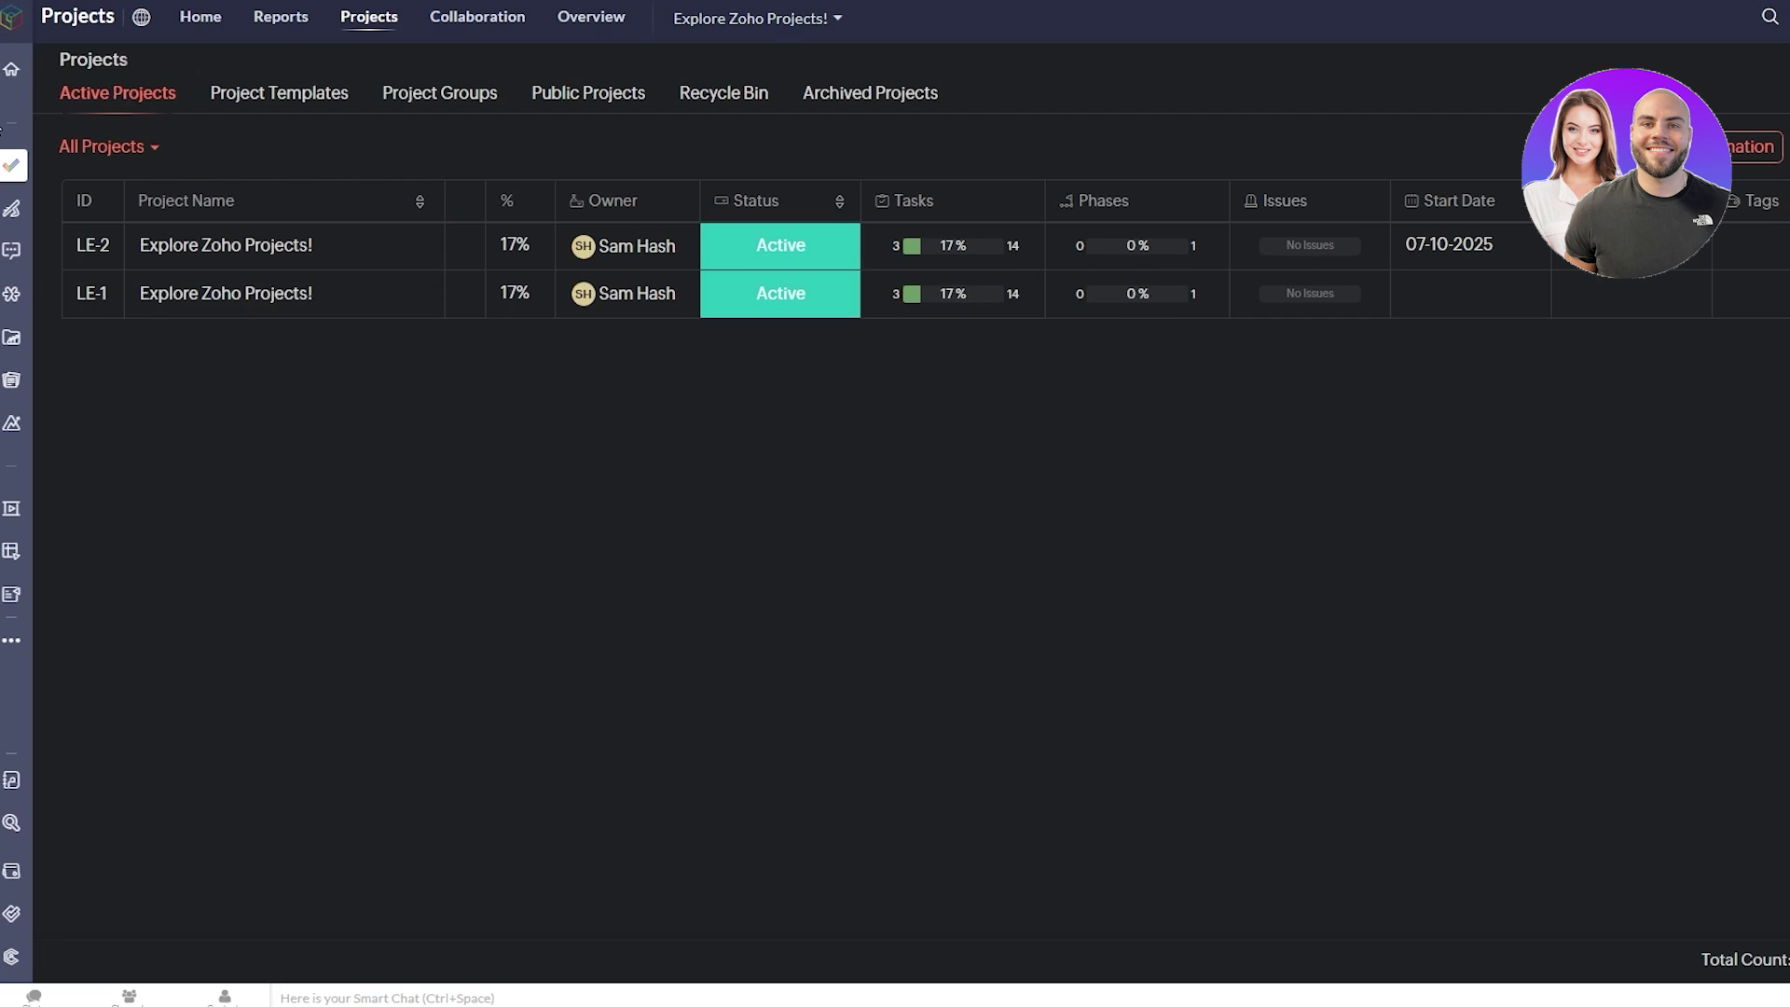
mouse_move(14, 154)
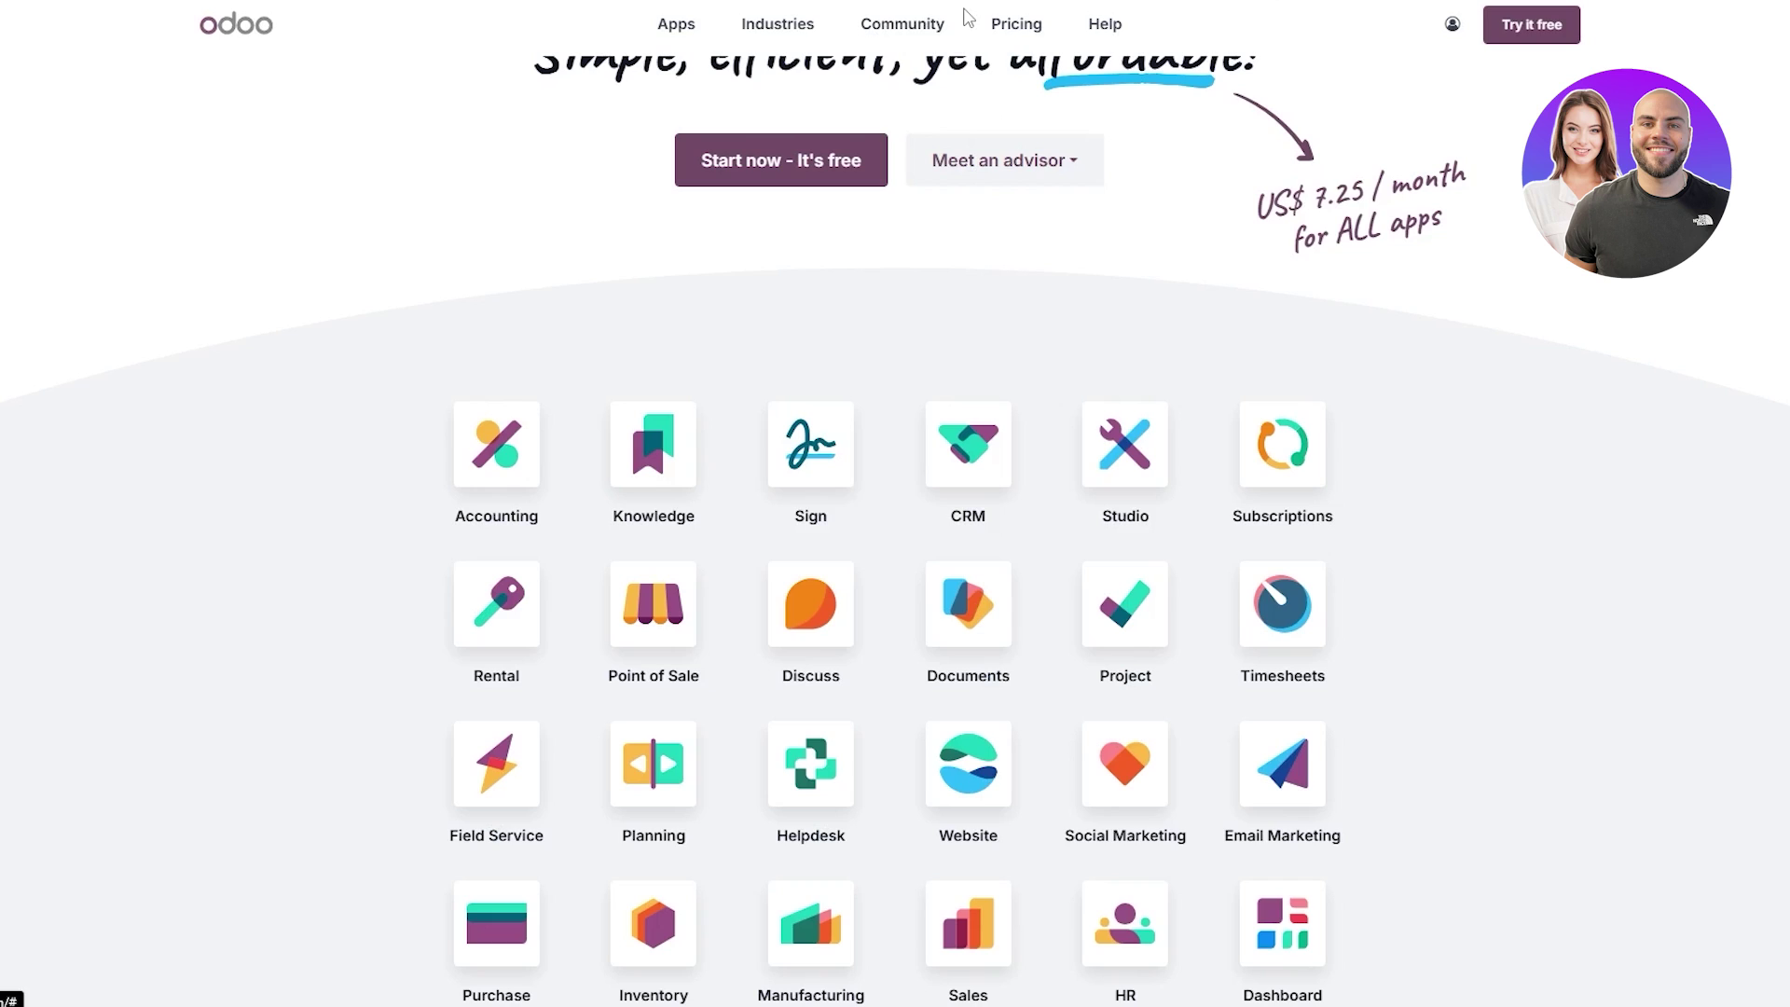
click(1002, 28)
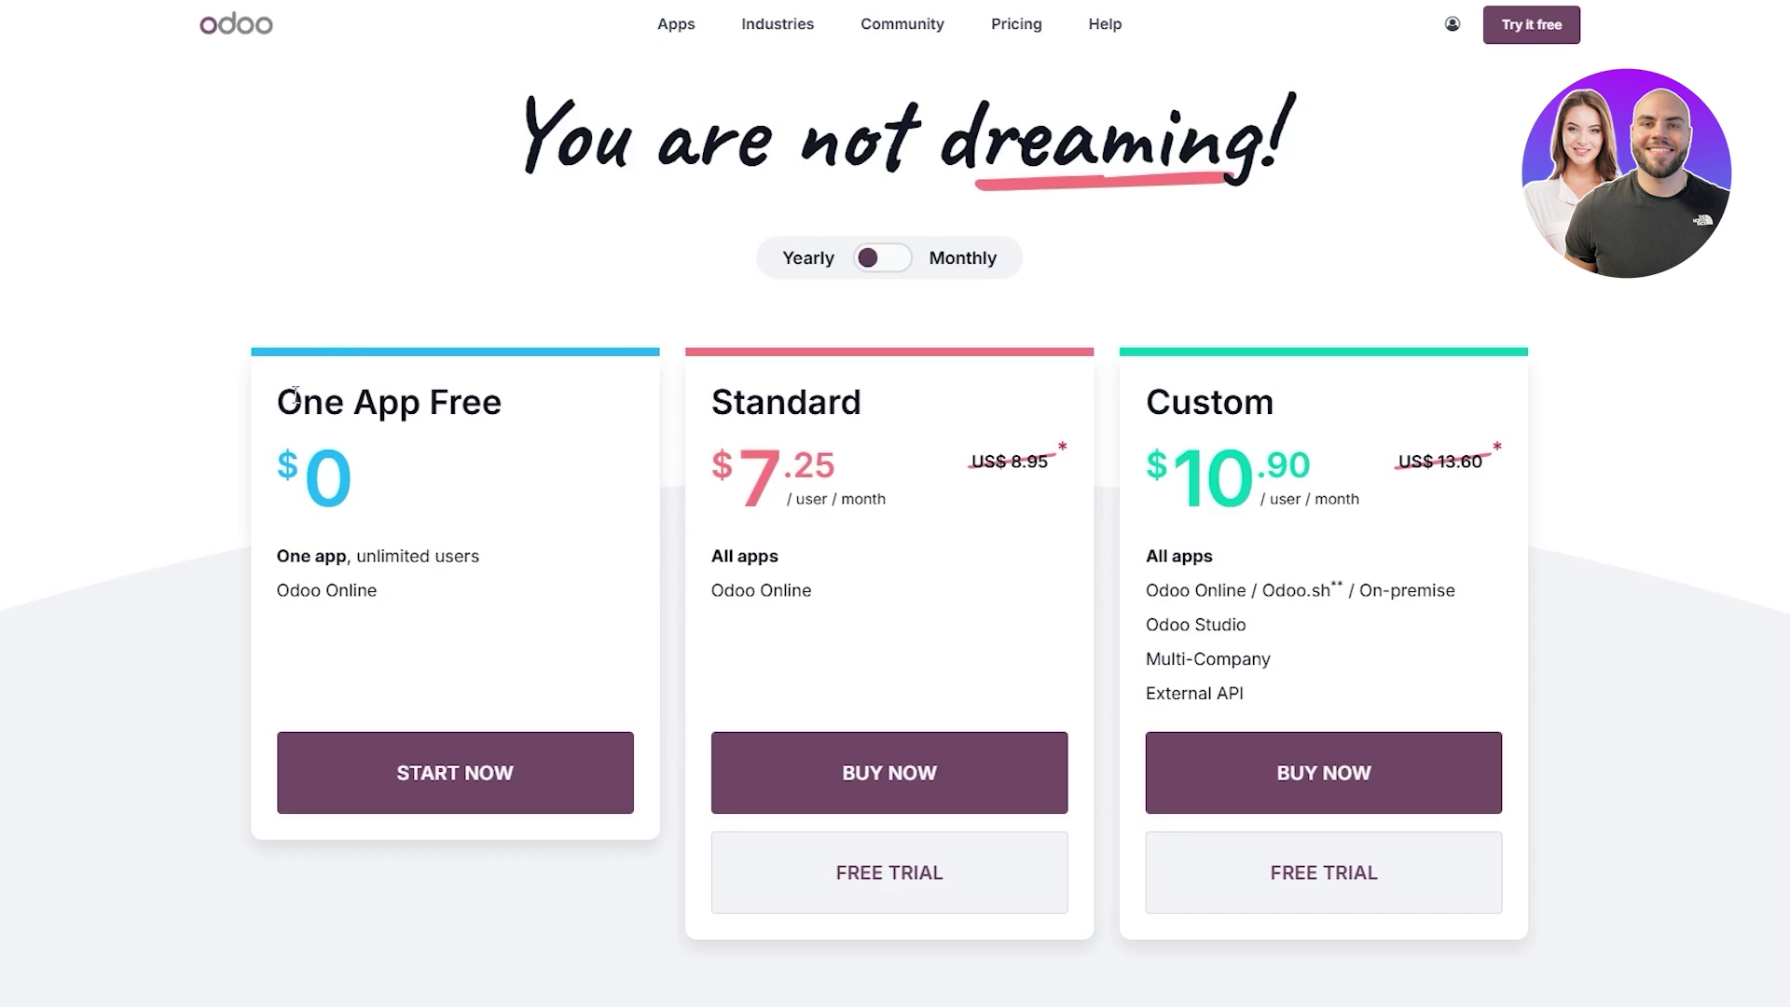
drag(303, 401, 485, 414)
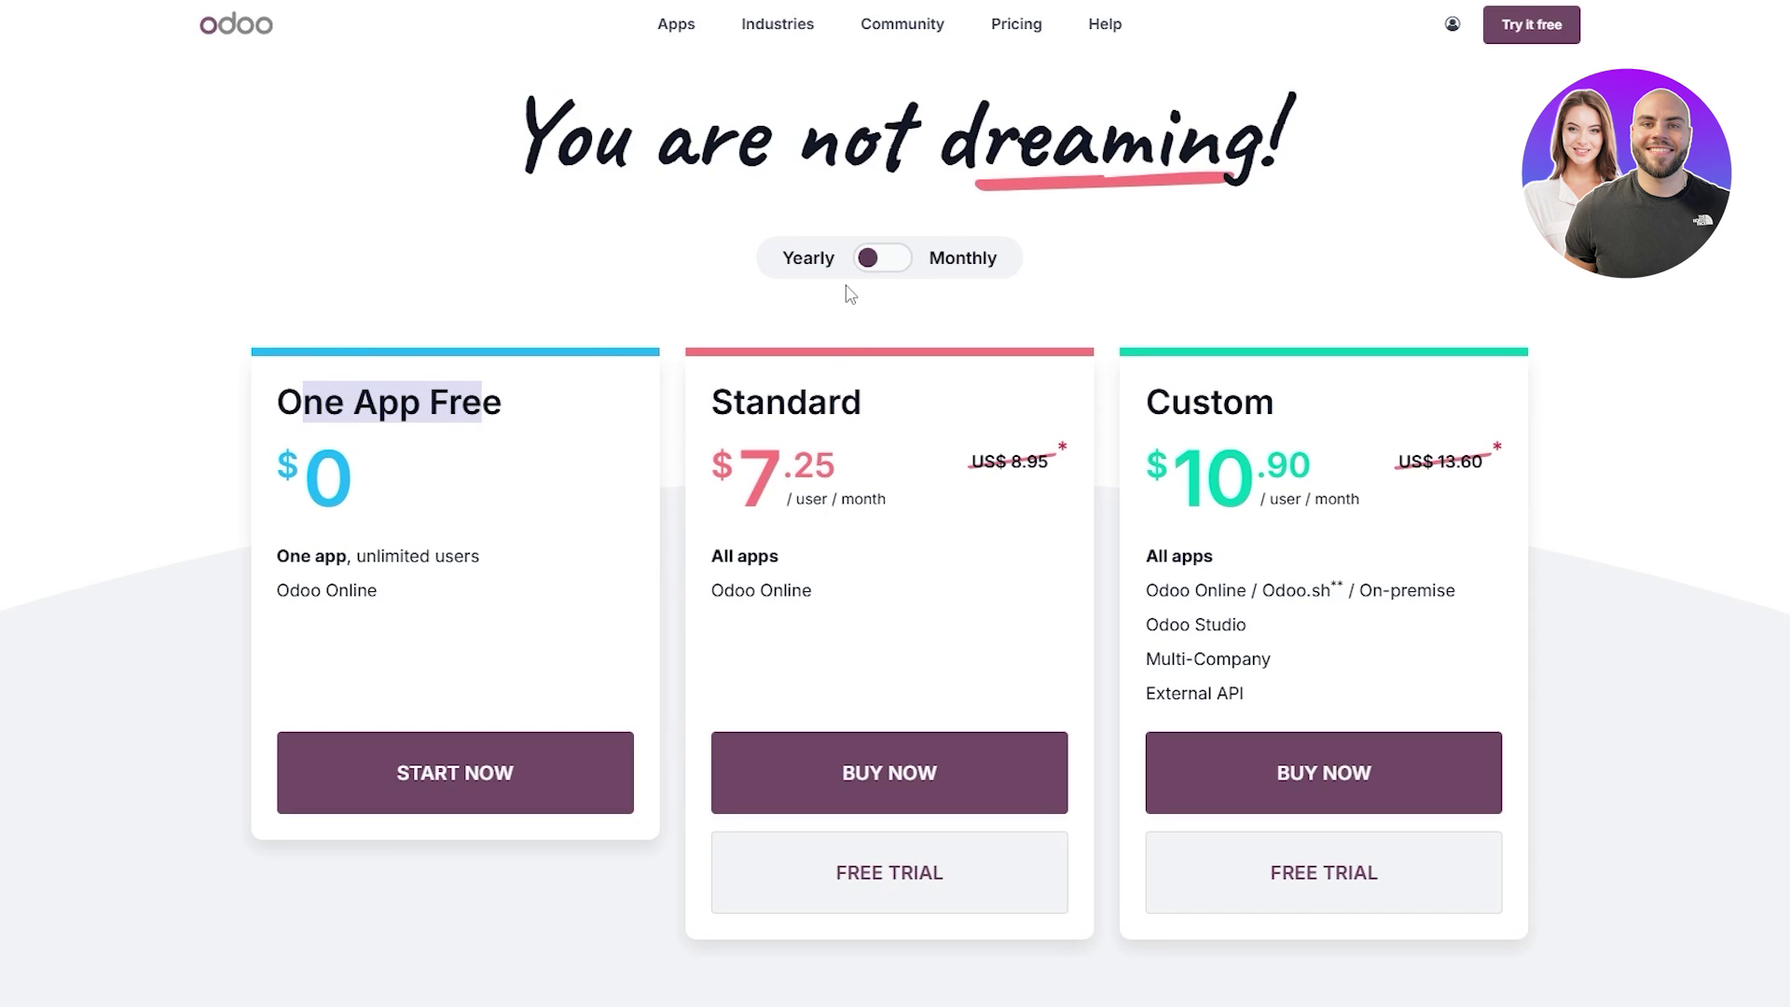
click(863, 261)
drag(730, 399, 834, 509)
click(825, 509)
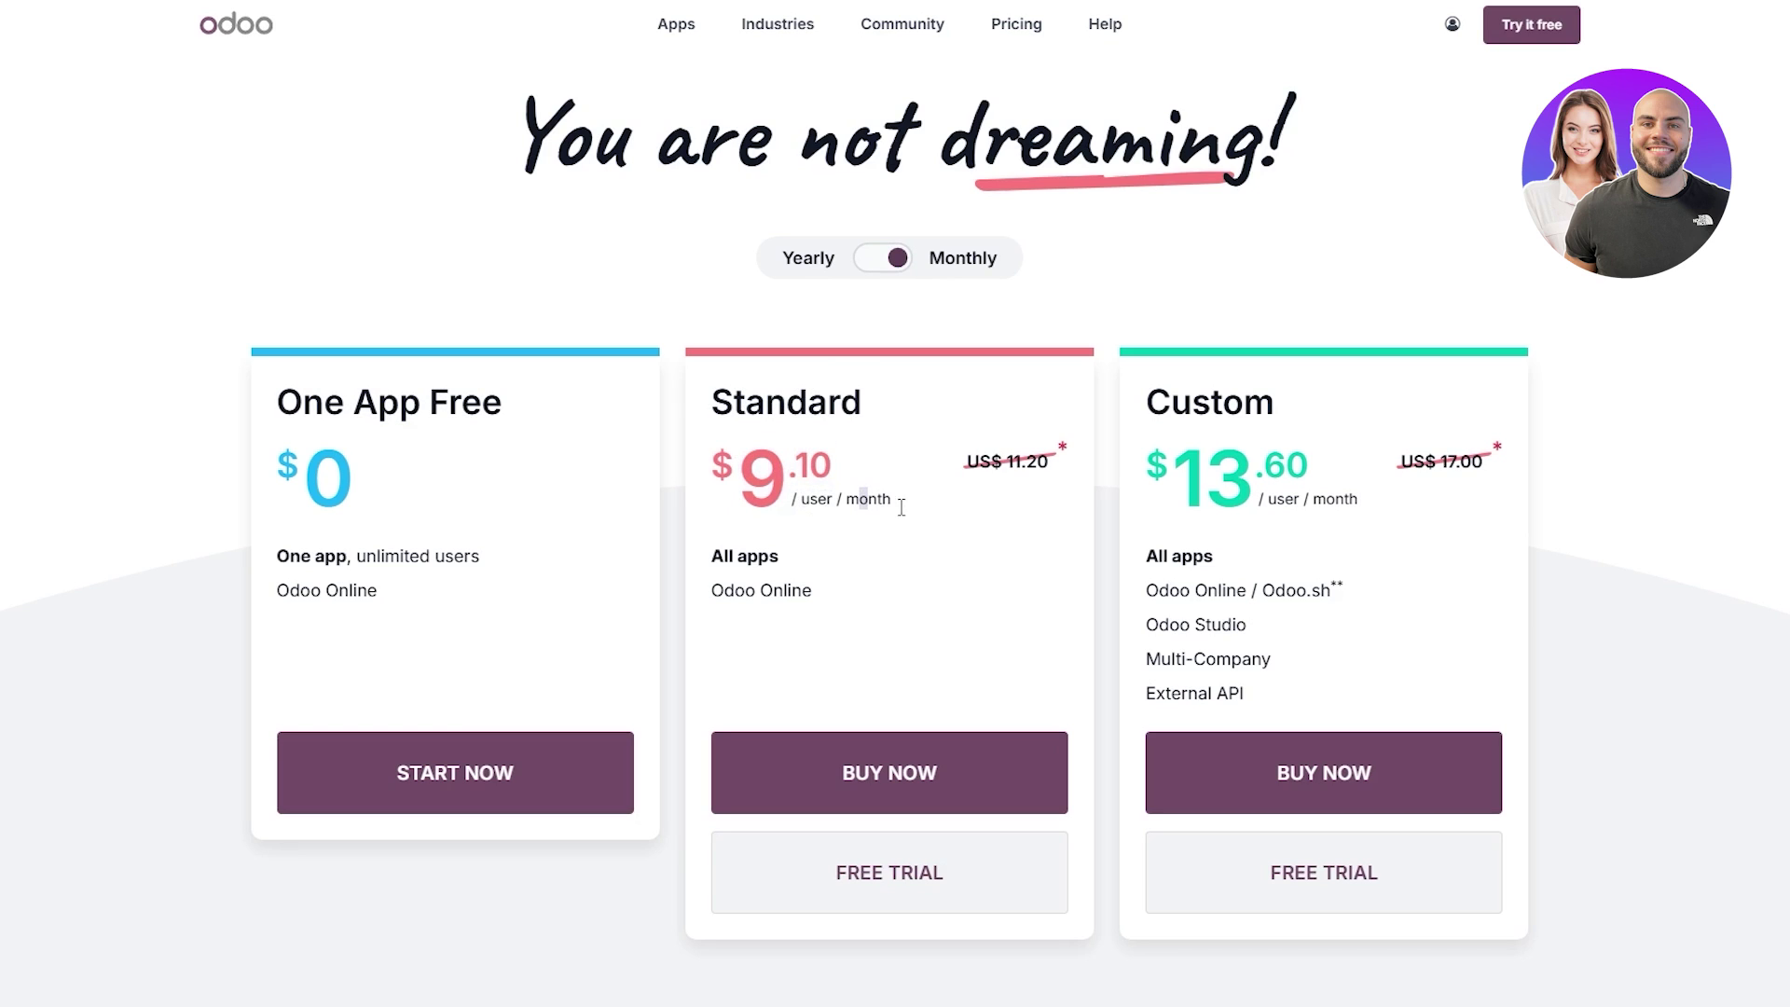
drag(1153, 399, 1311, 466)
click(1296, 490)
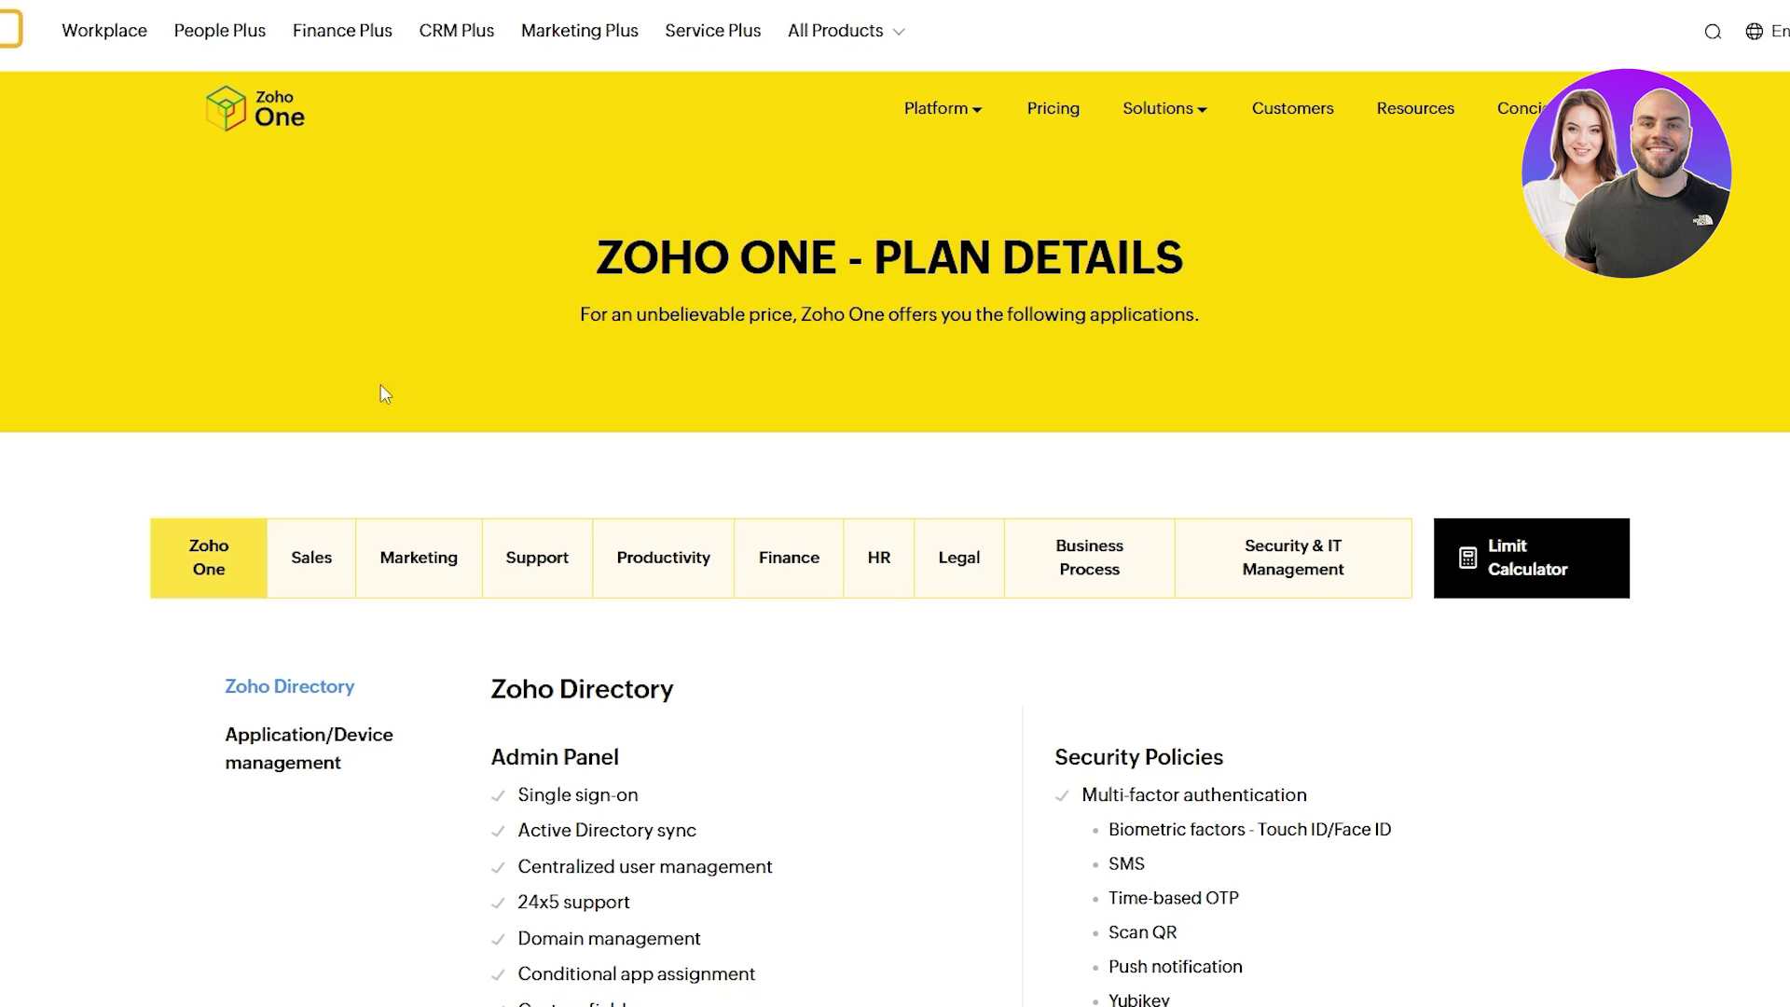
Open the Zoho One pricing page and switch the plan prices to monthly billing
scroll(385, 394, down, 4)
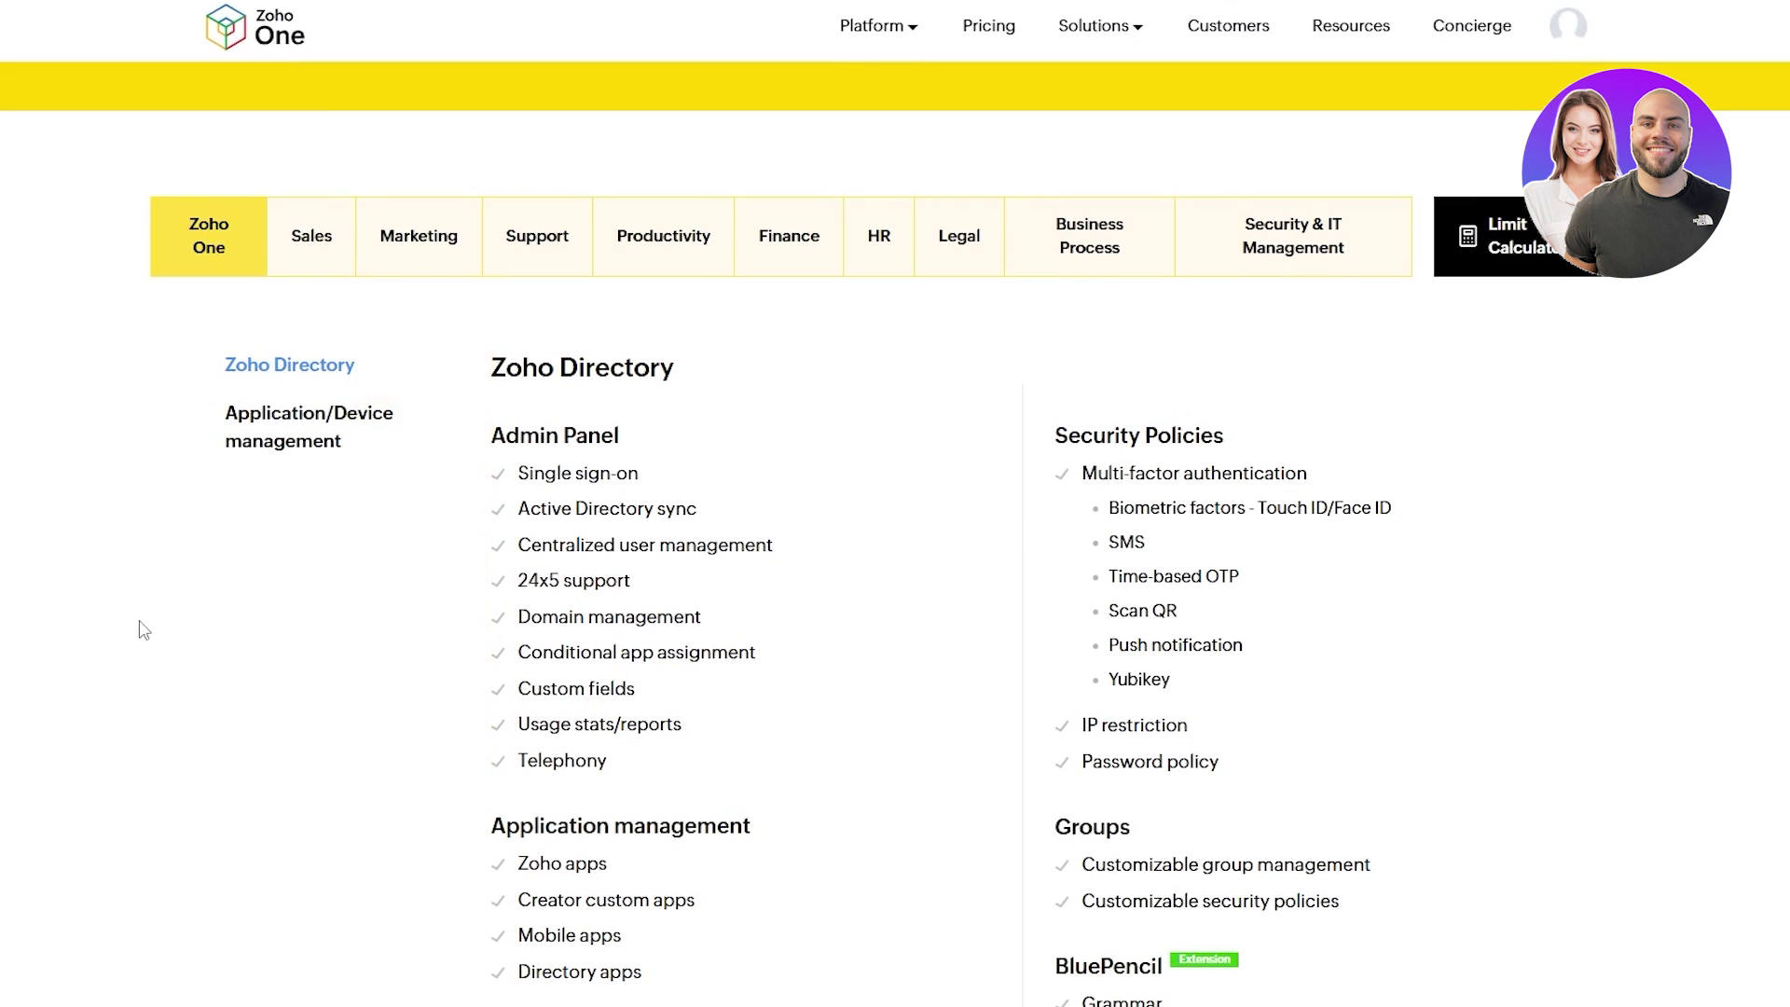
scroll(682, 487, up, 4)
scroll(789, 559, down, 11)
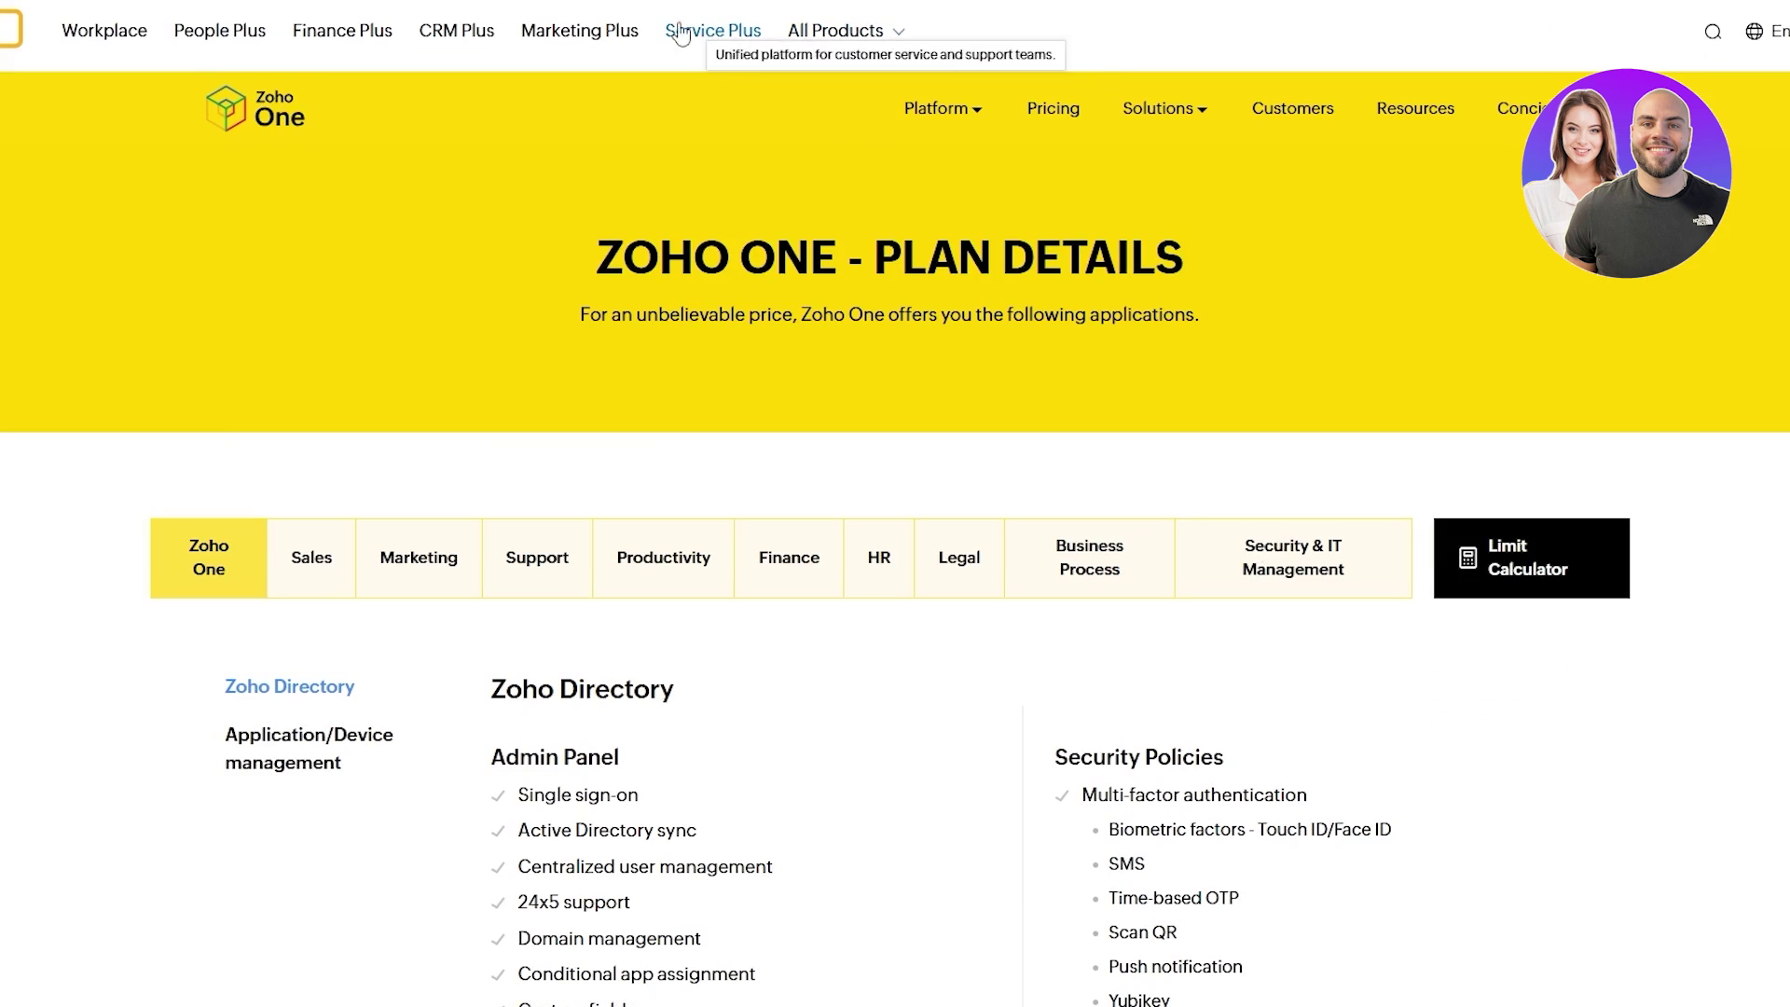
click(1054, 108)
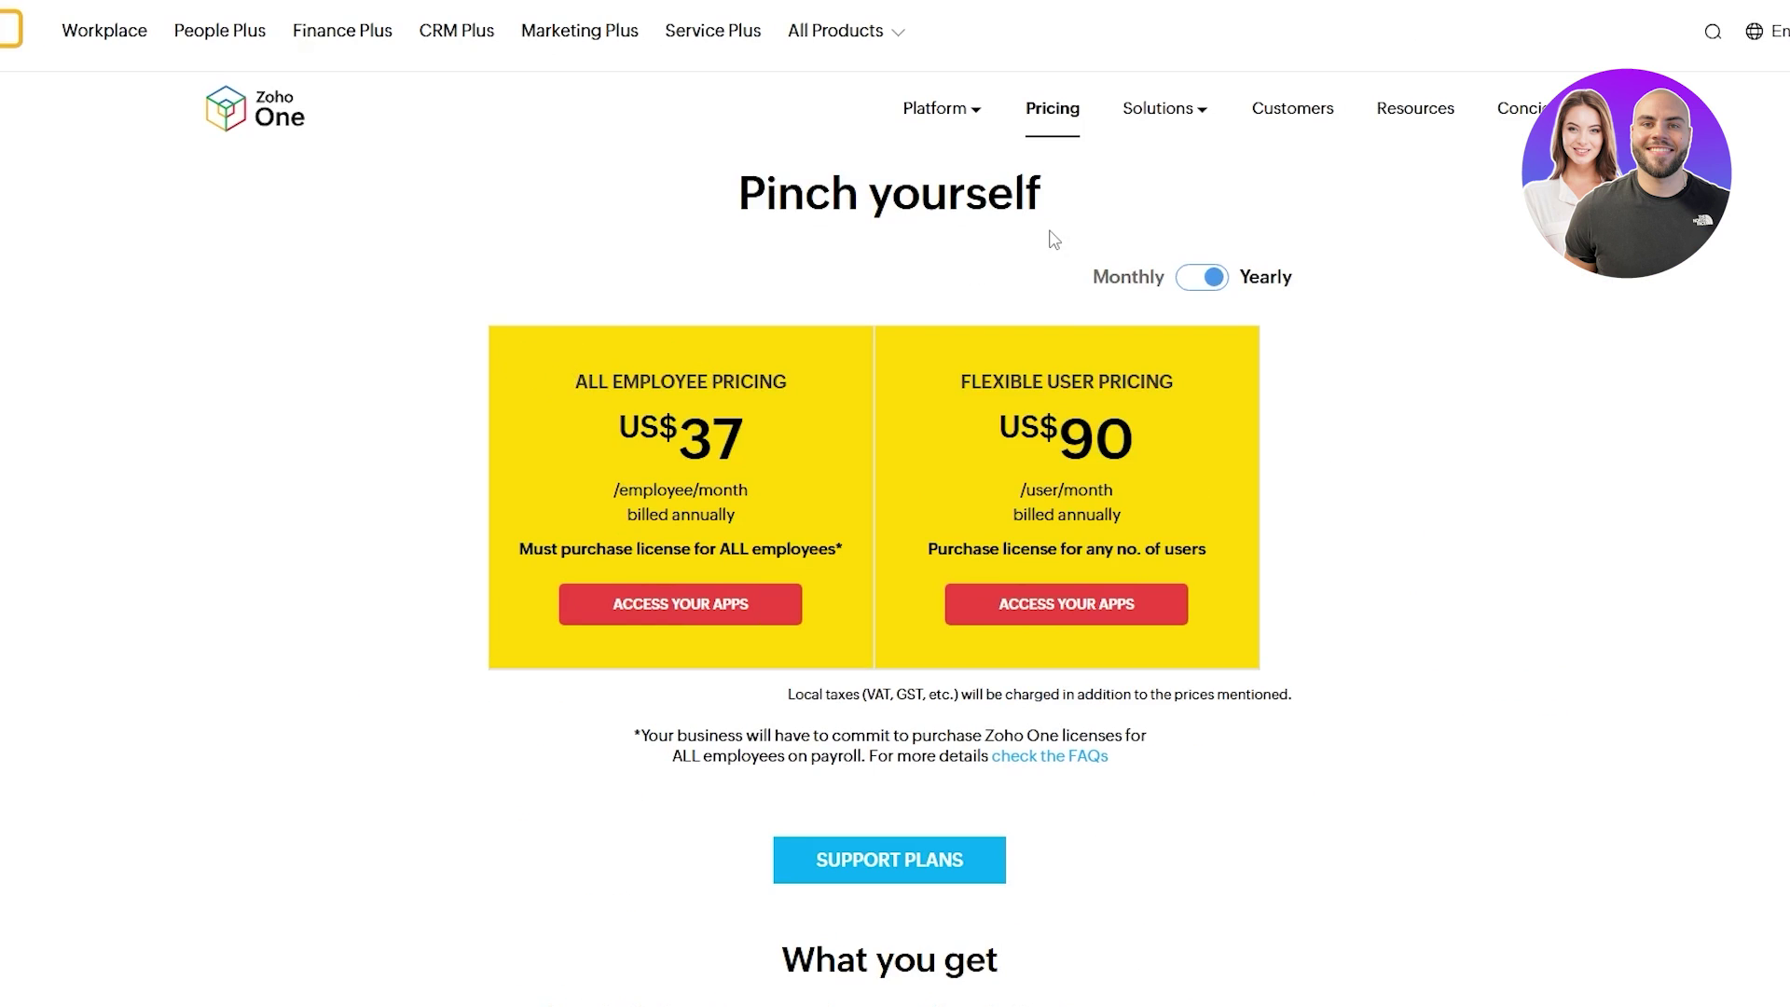
click(1186, 281)
Highlight the US$45 per-employee monthly price, then clear the selection
scroll(783, 631, down, 6)
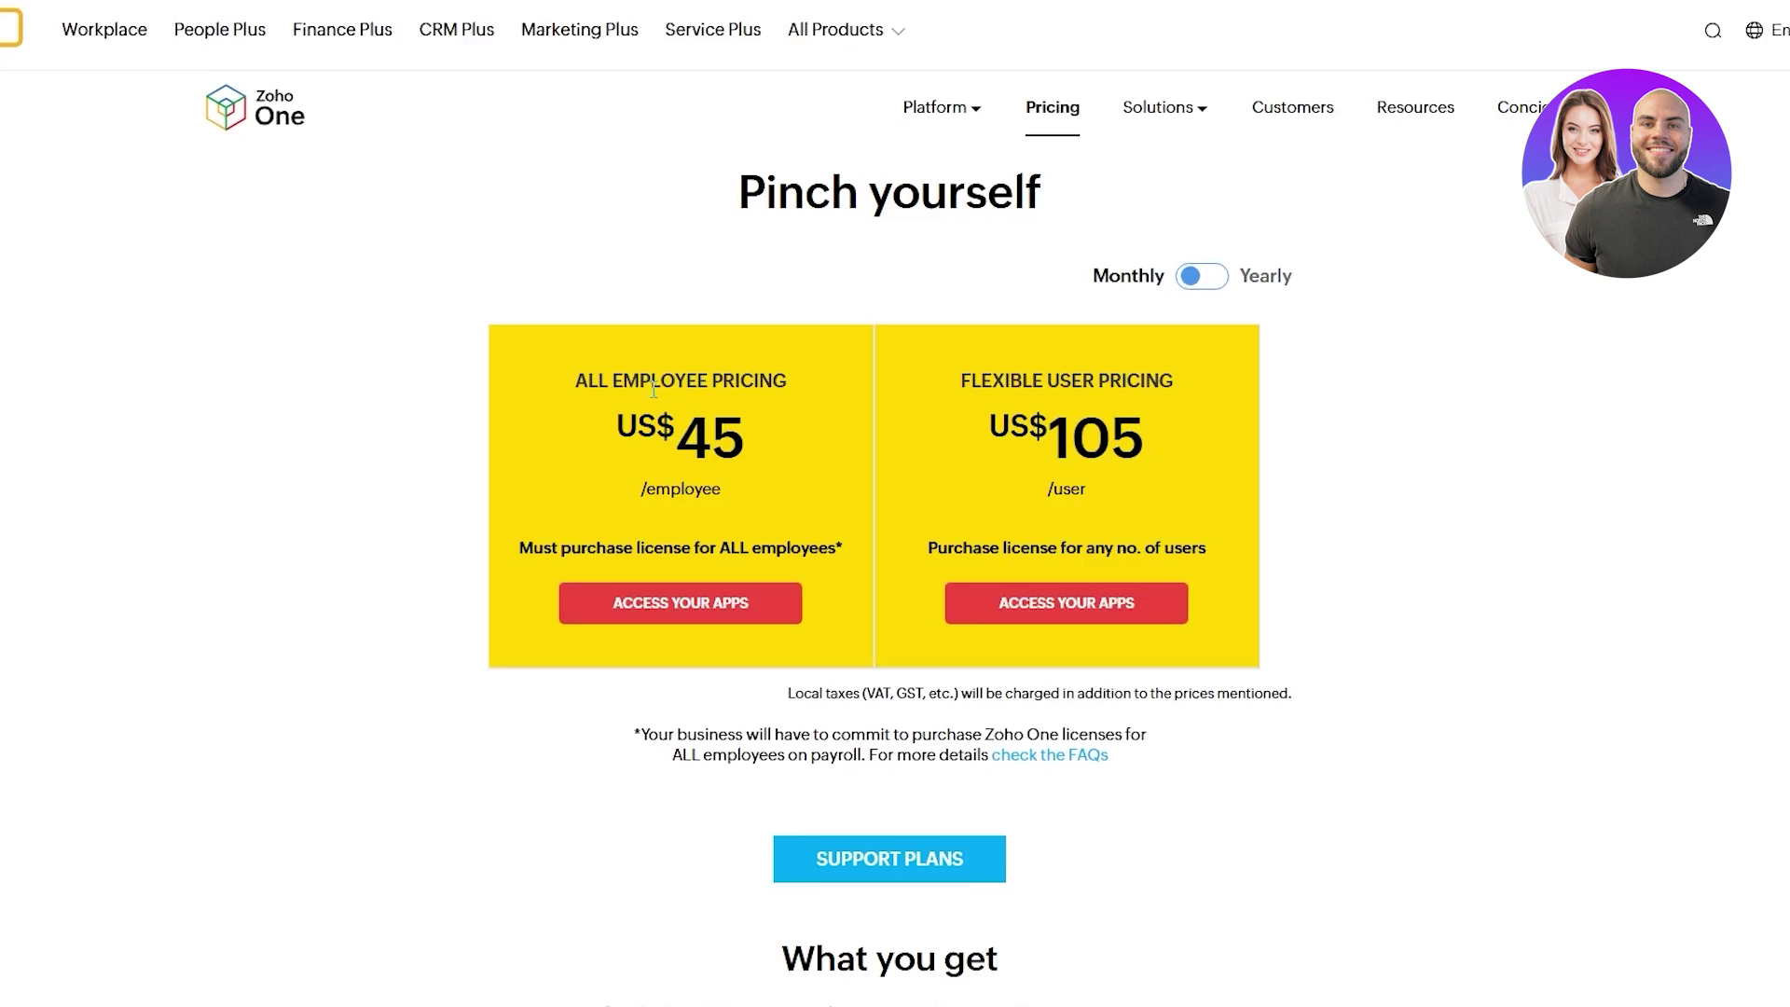
scroll(1288, 522, up, 6)
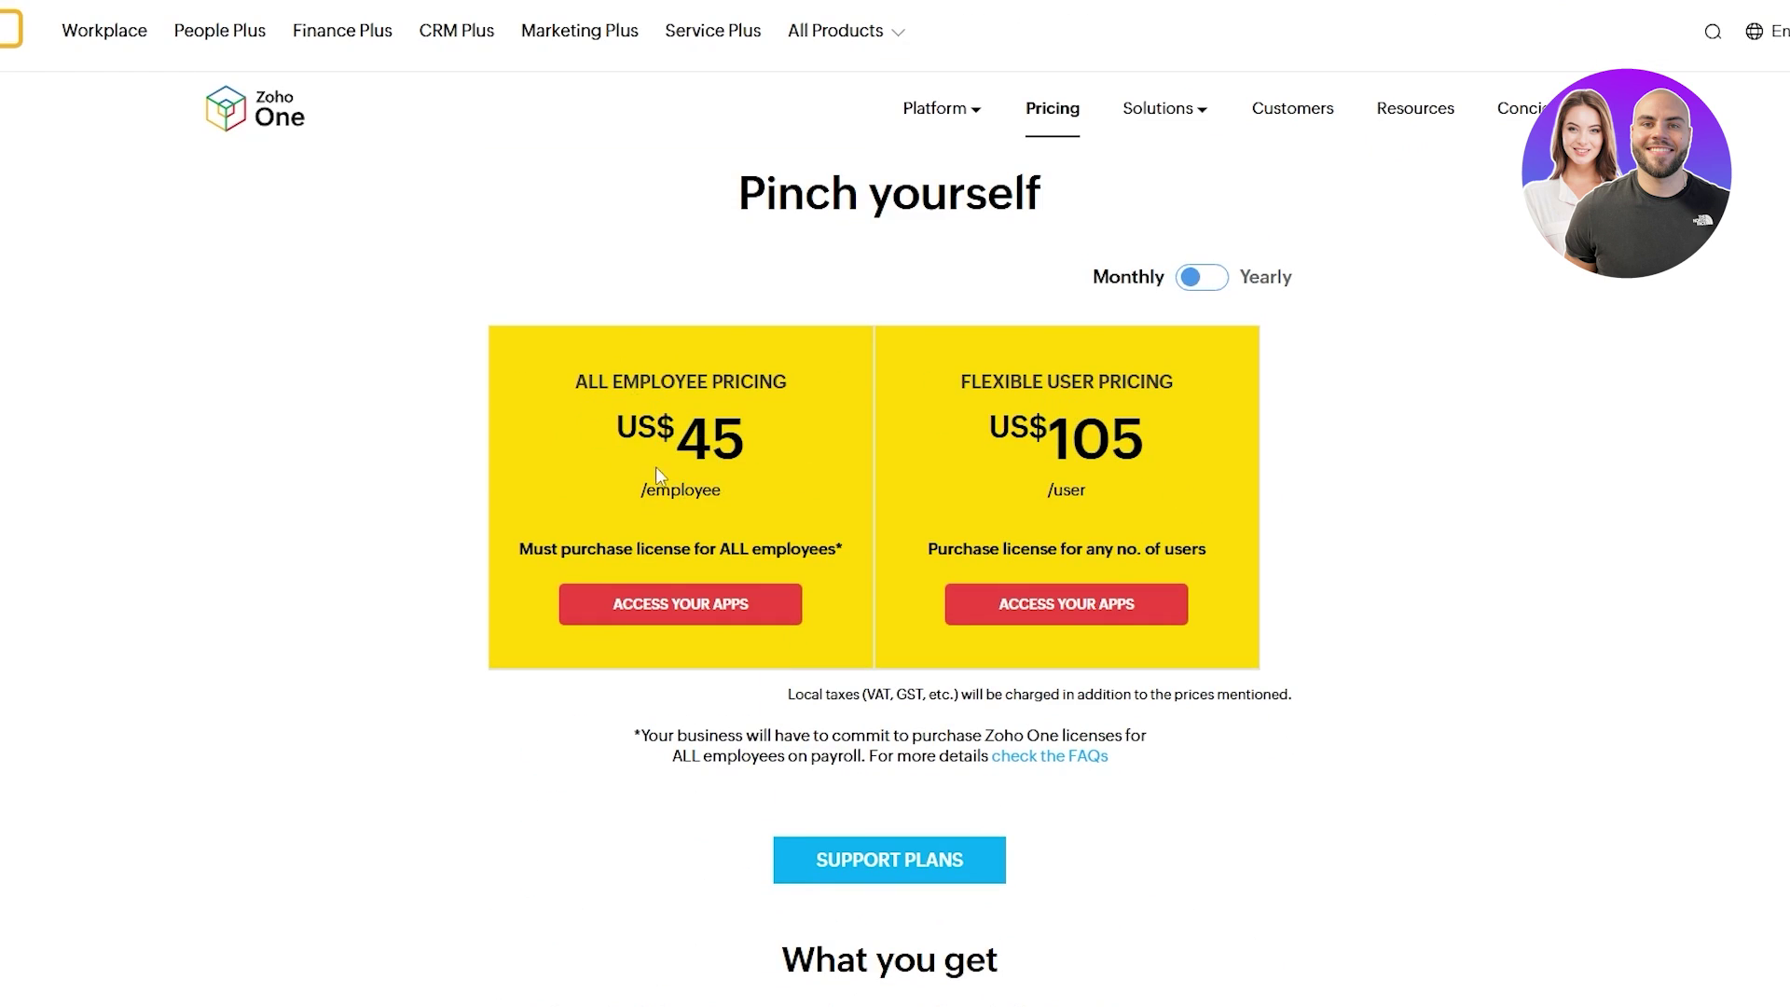
drag(642, 433, 699, 489)
drag(622, 549, 634, 550)
click(818, 541)
Highlight the US$105 per-user Flexible User Pricing and both license requirement notes
drag(958, 388, 1225, 392)
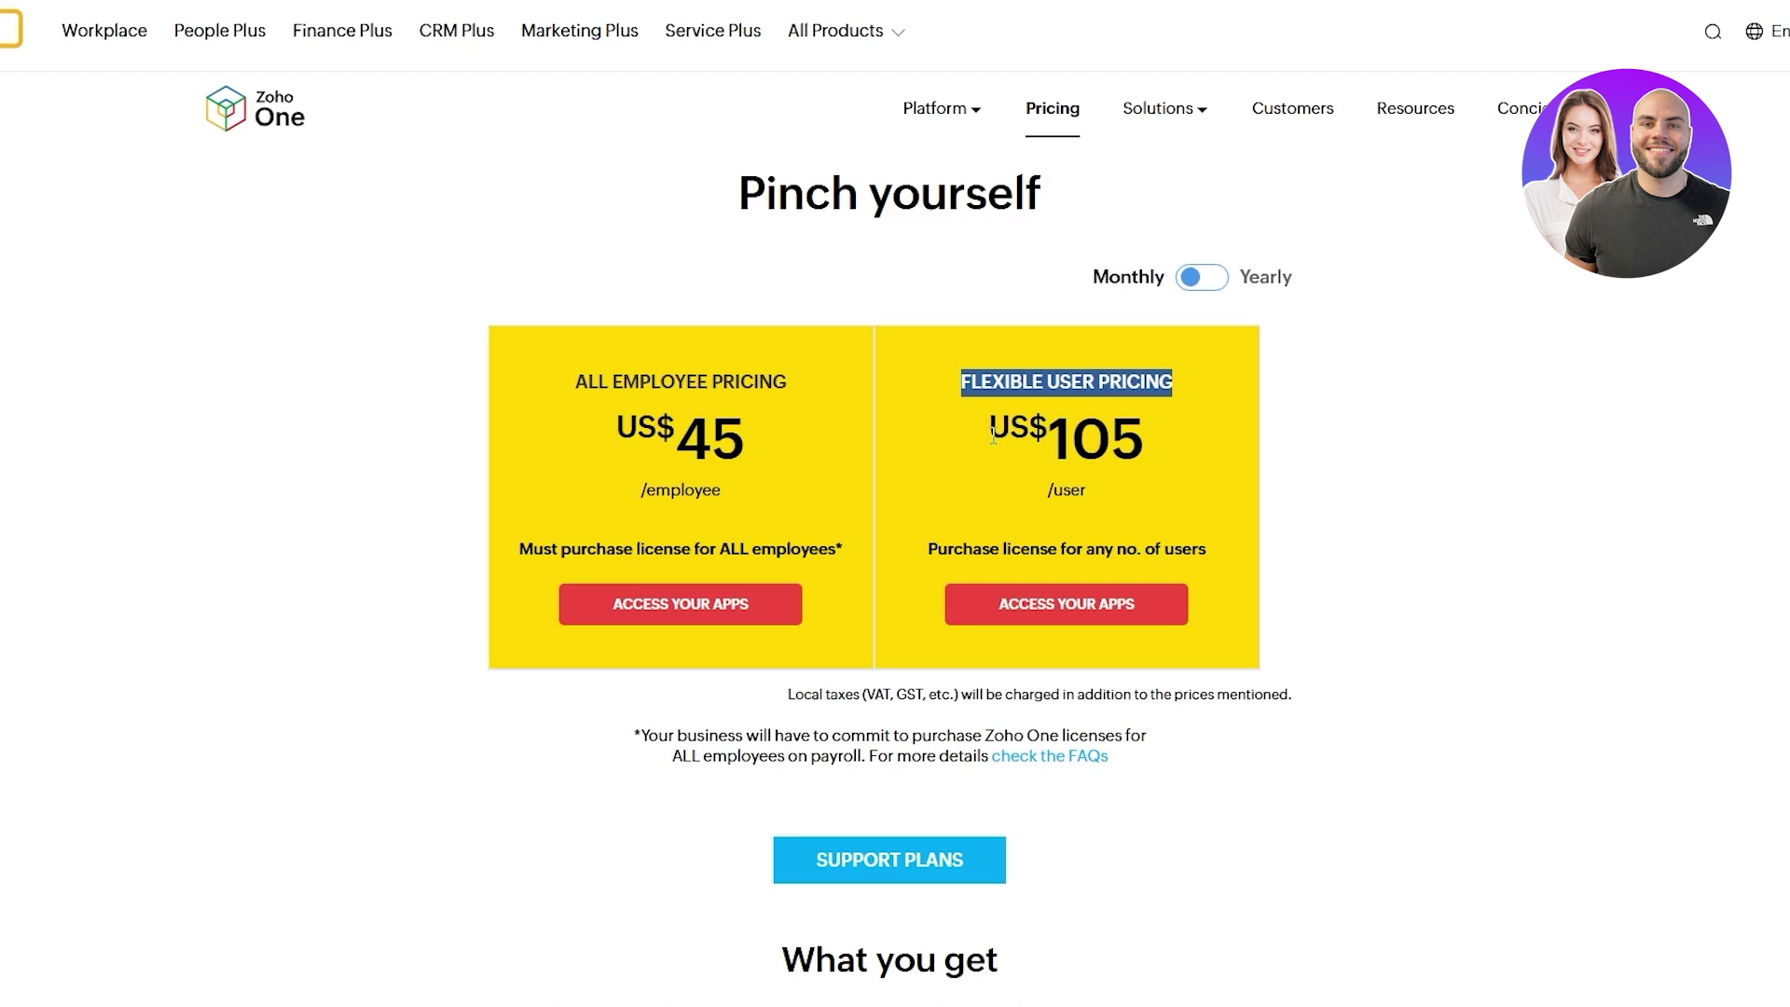
drag(989, 432, 1134, 464)
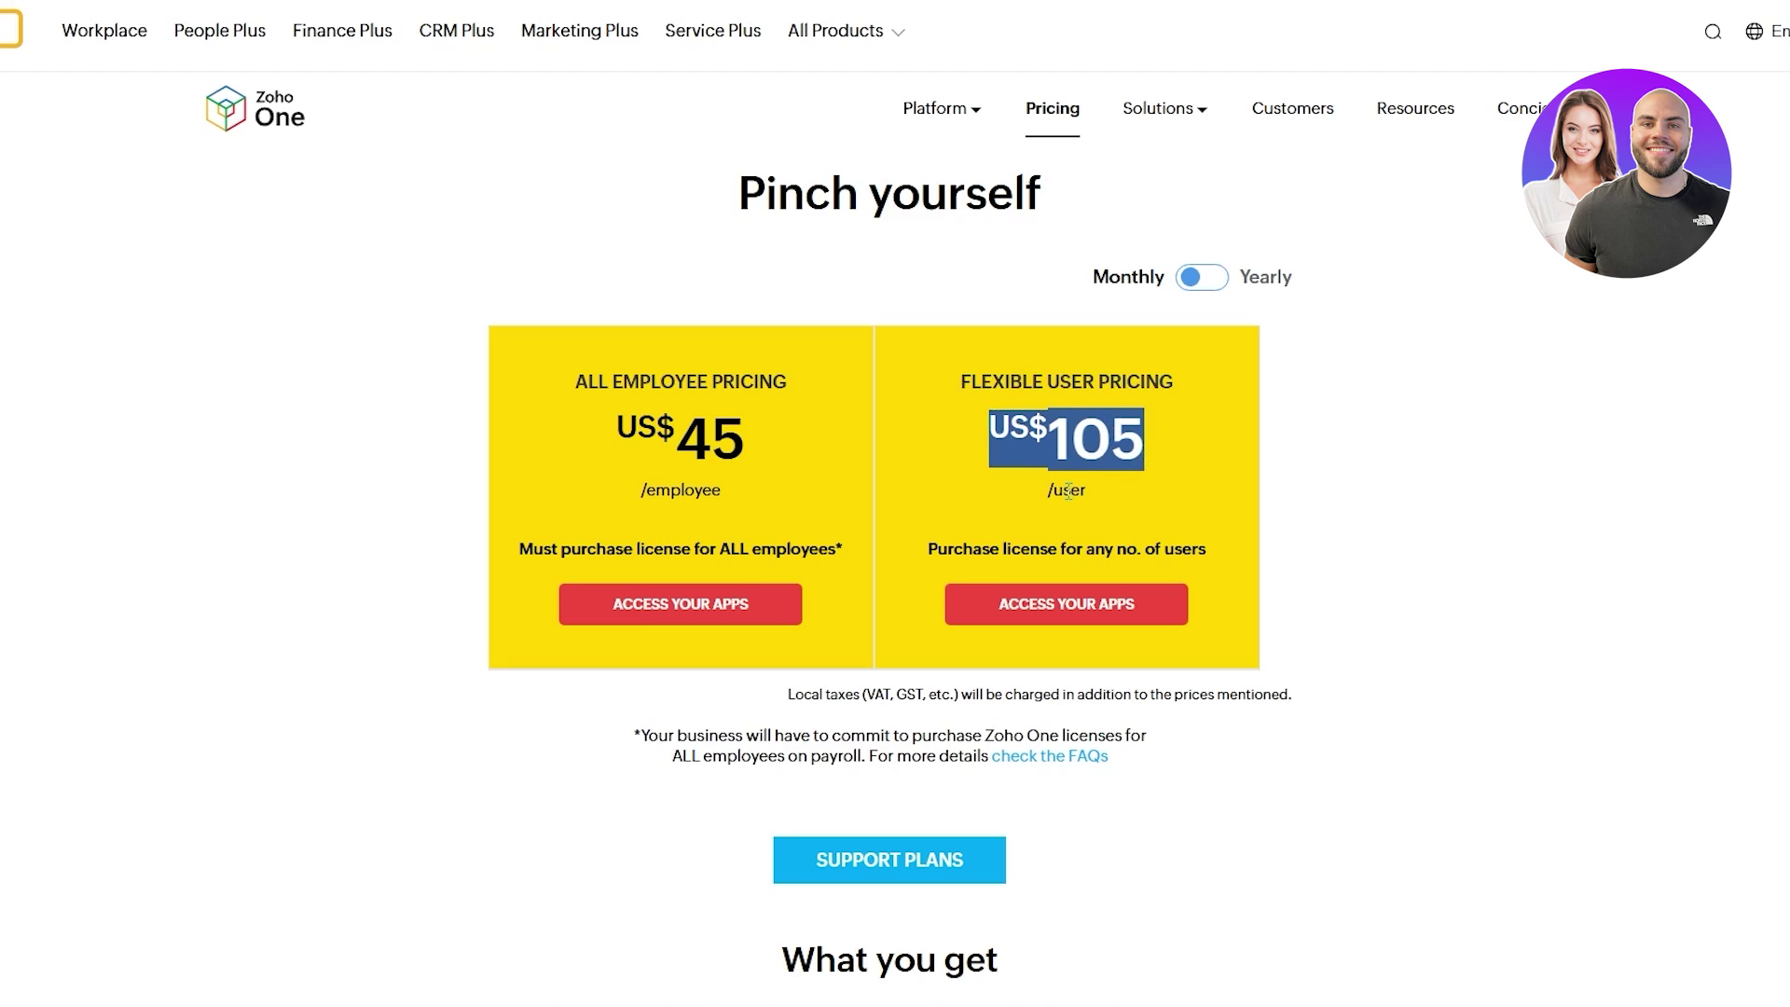
drag(509, 561, 831, 550)
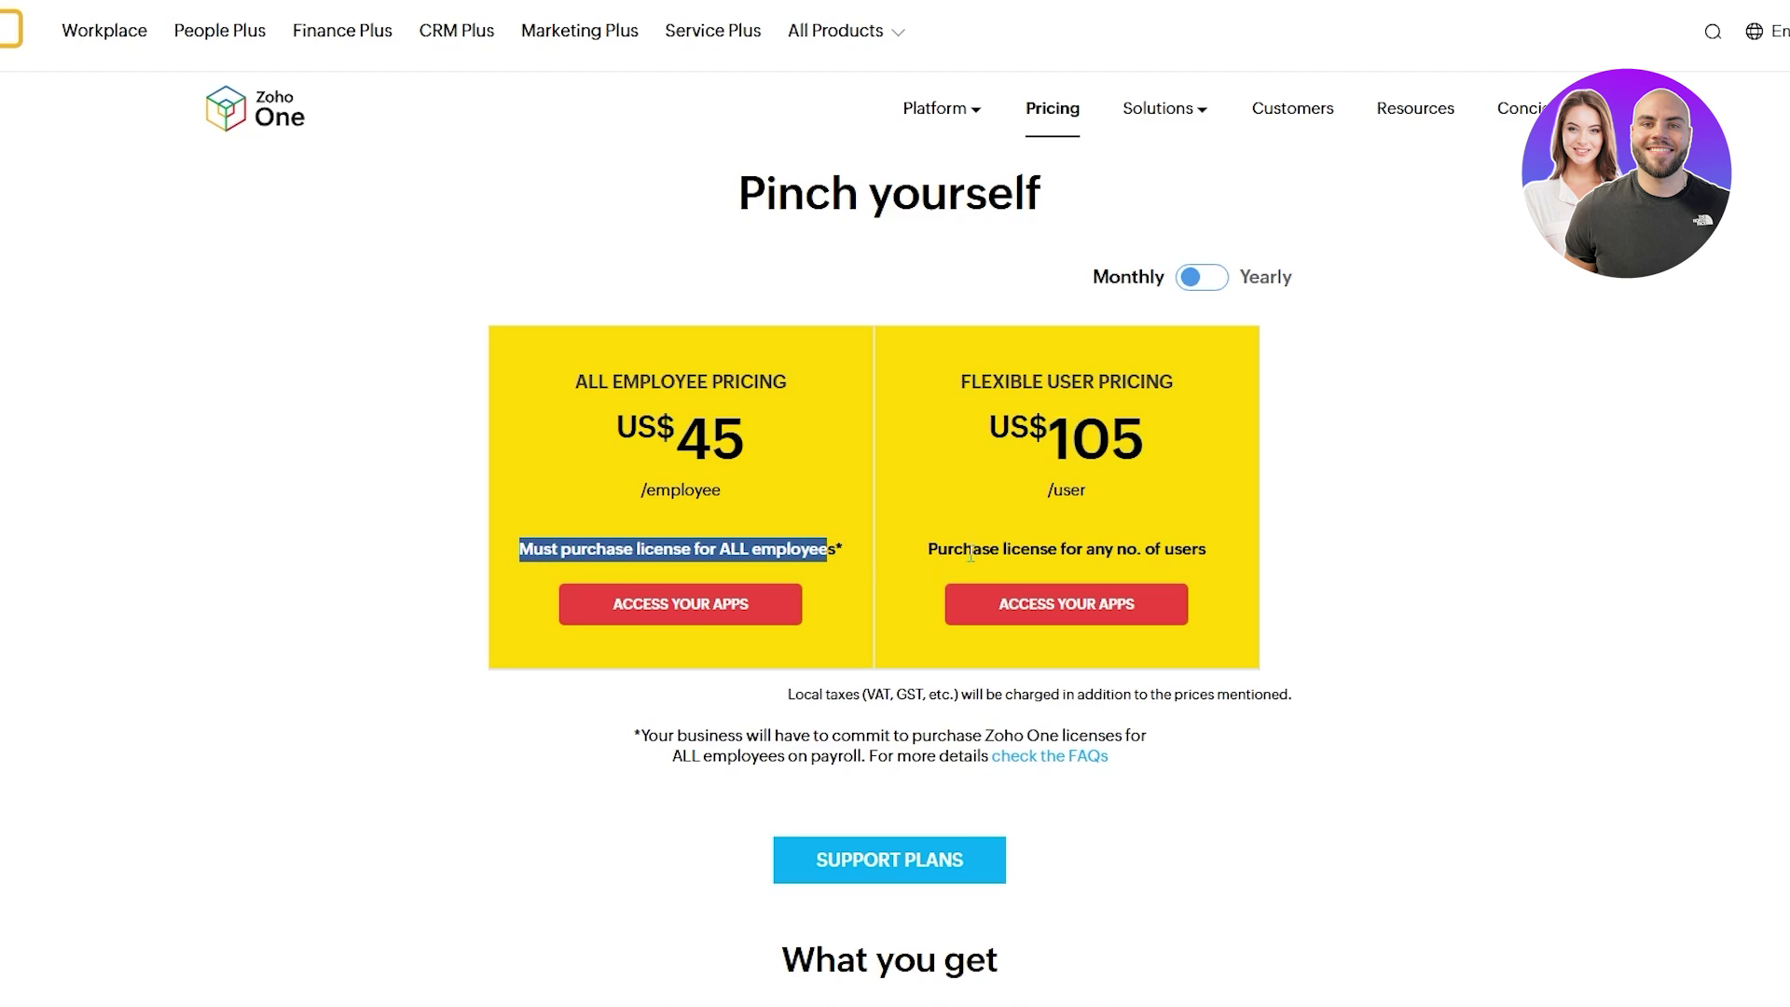
drag(954, 552, 1250, 555)
click(1439, 556)
Return to the US$45 per-employee price and highlight it again
scroll(1046, 530, down, 15)
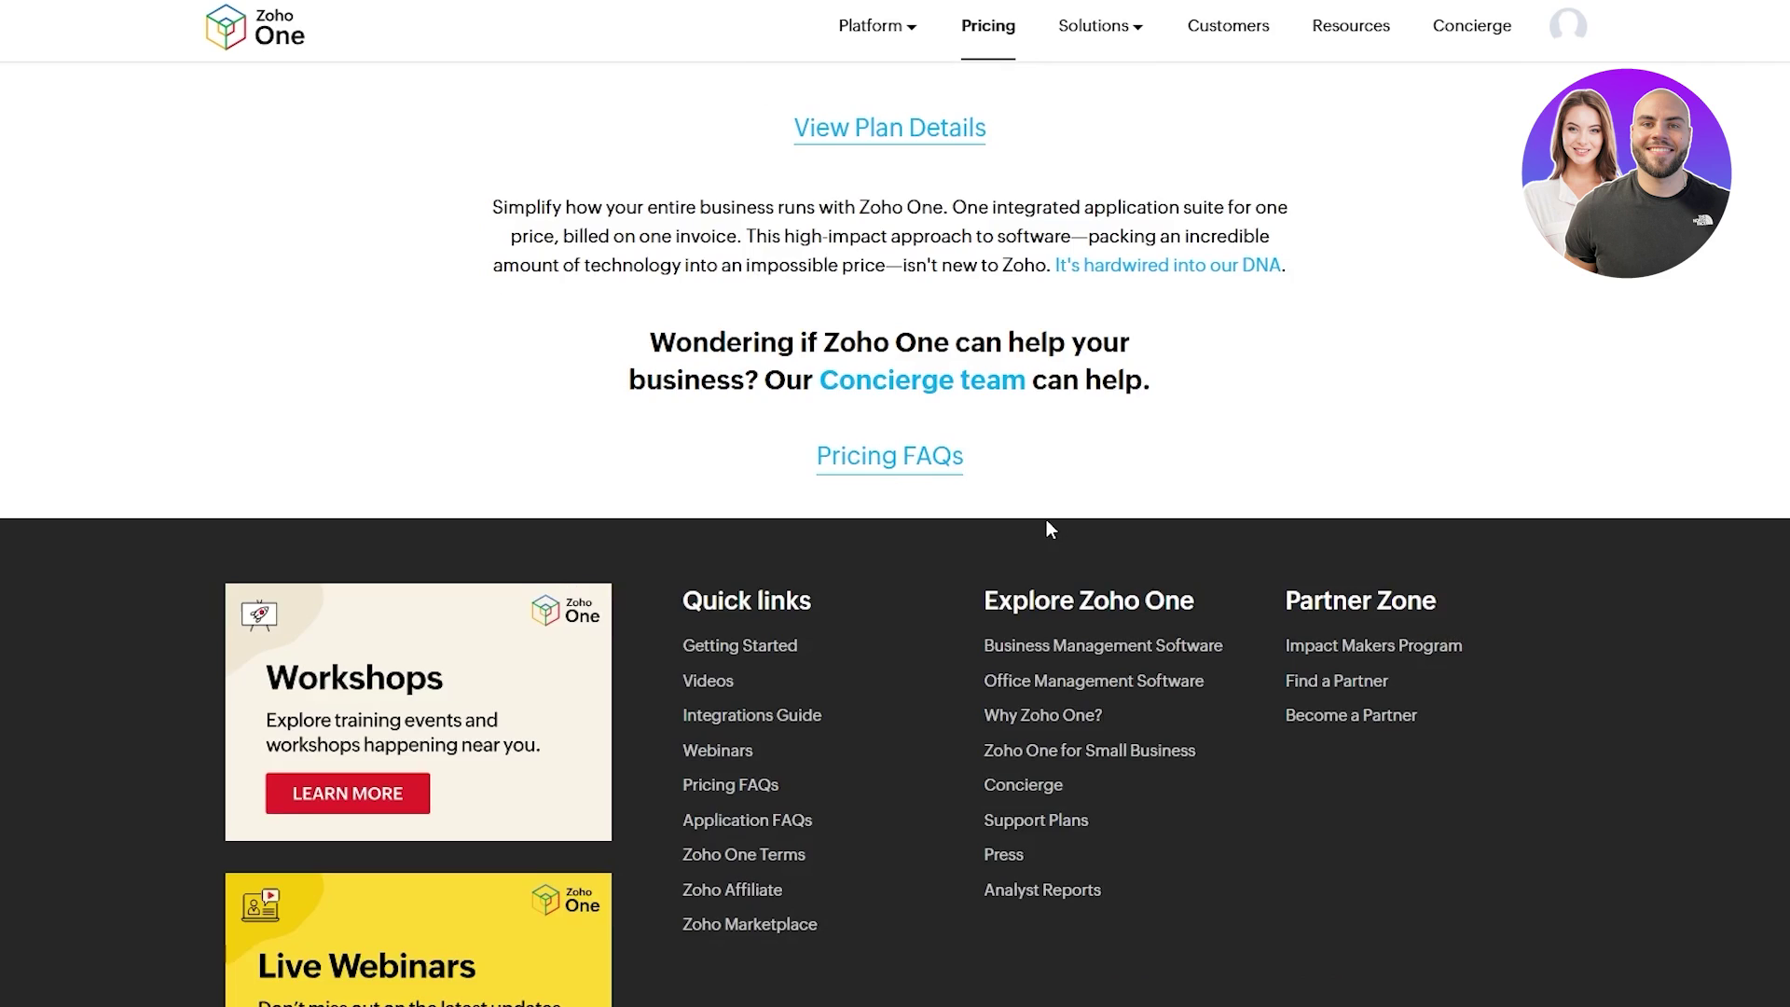
scroll(1047, 527, down, 5)
scroll(1044, 522, up, 15)
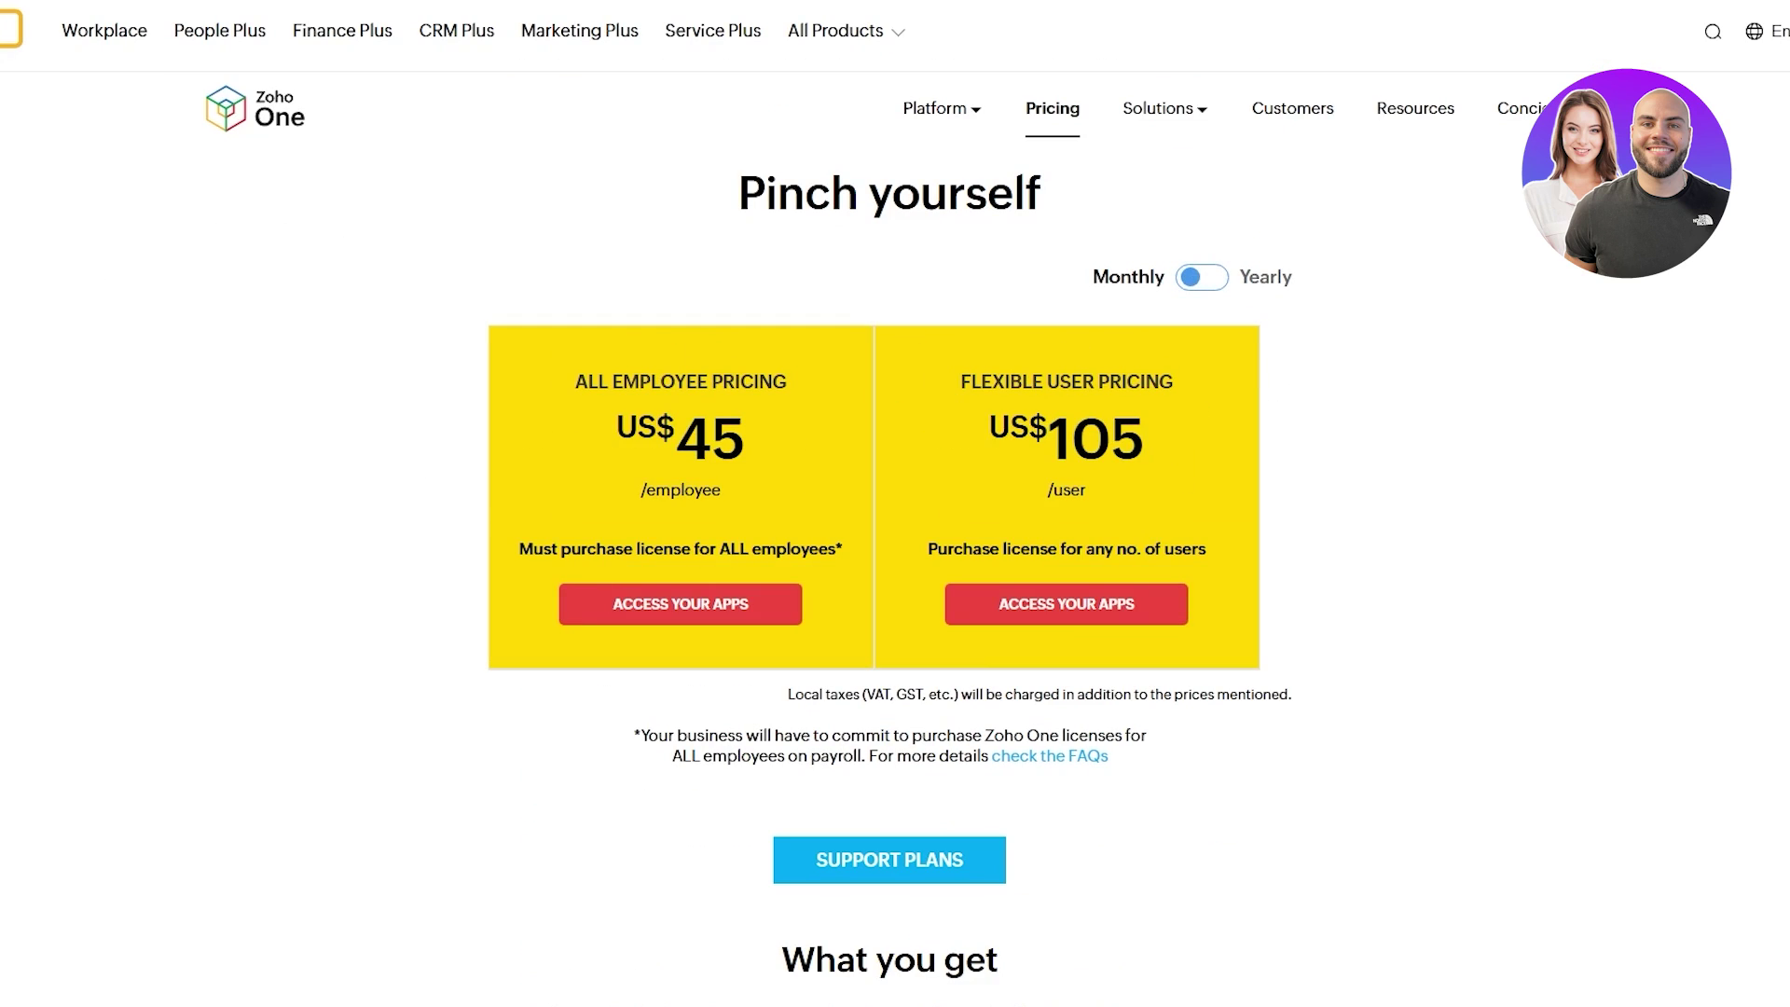
drag(660, 439, 766, 429)
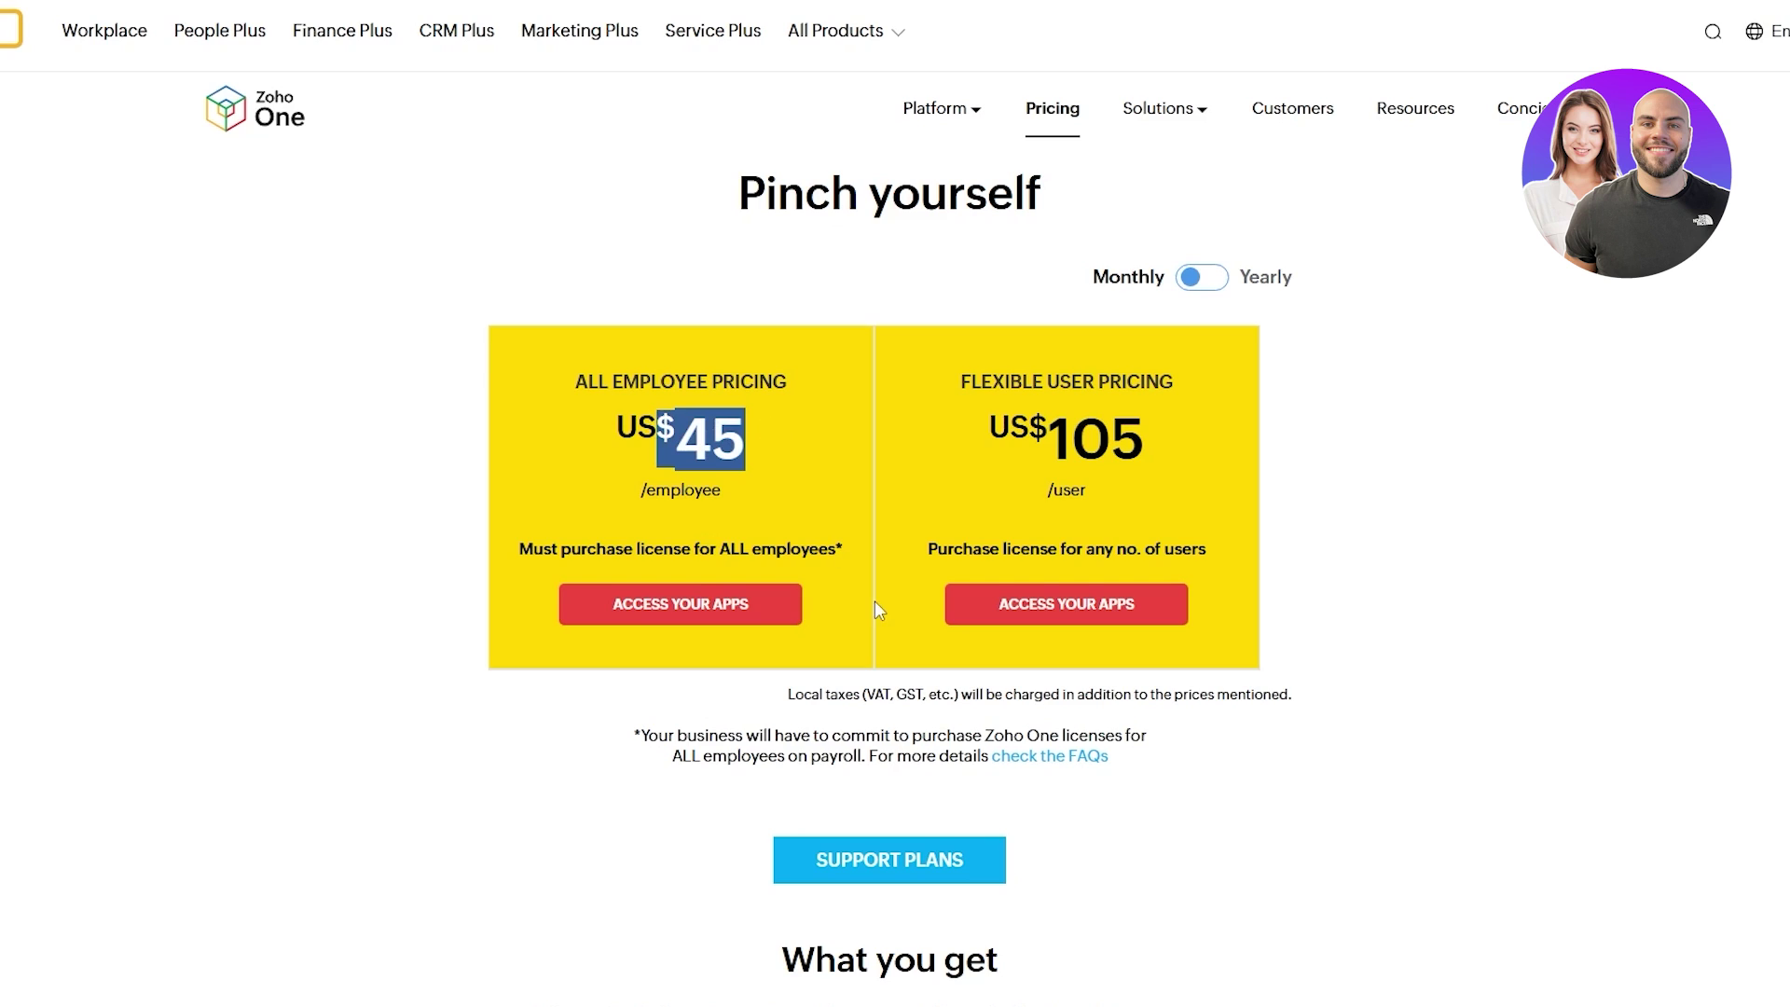
scroll(874, 607, down, 10)
scroll(886, 652, up, 4)
scroll(884, 802, up, 8)
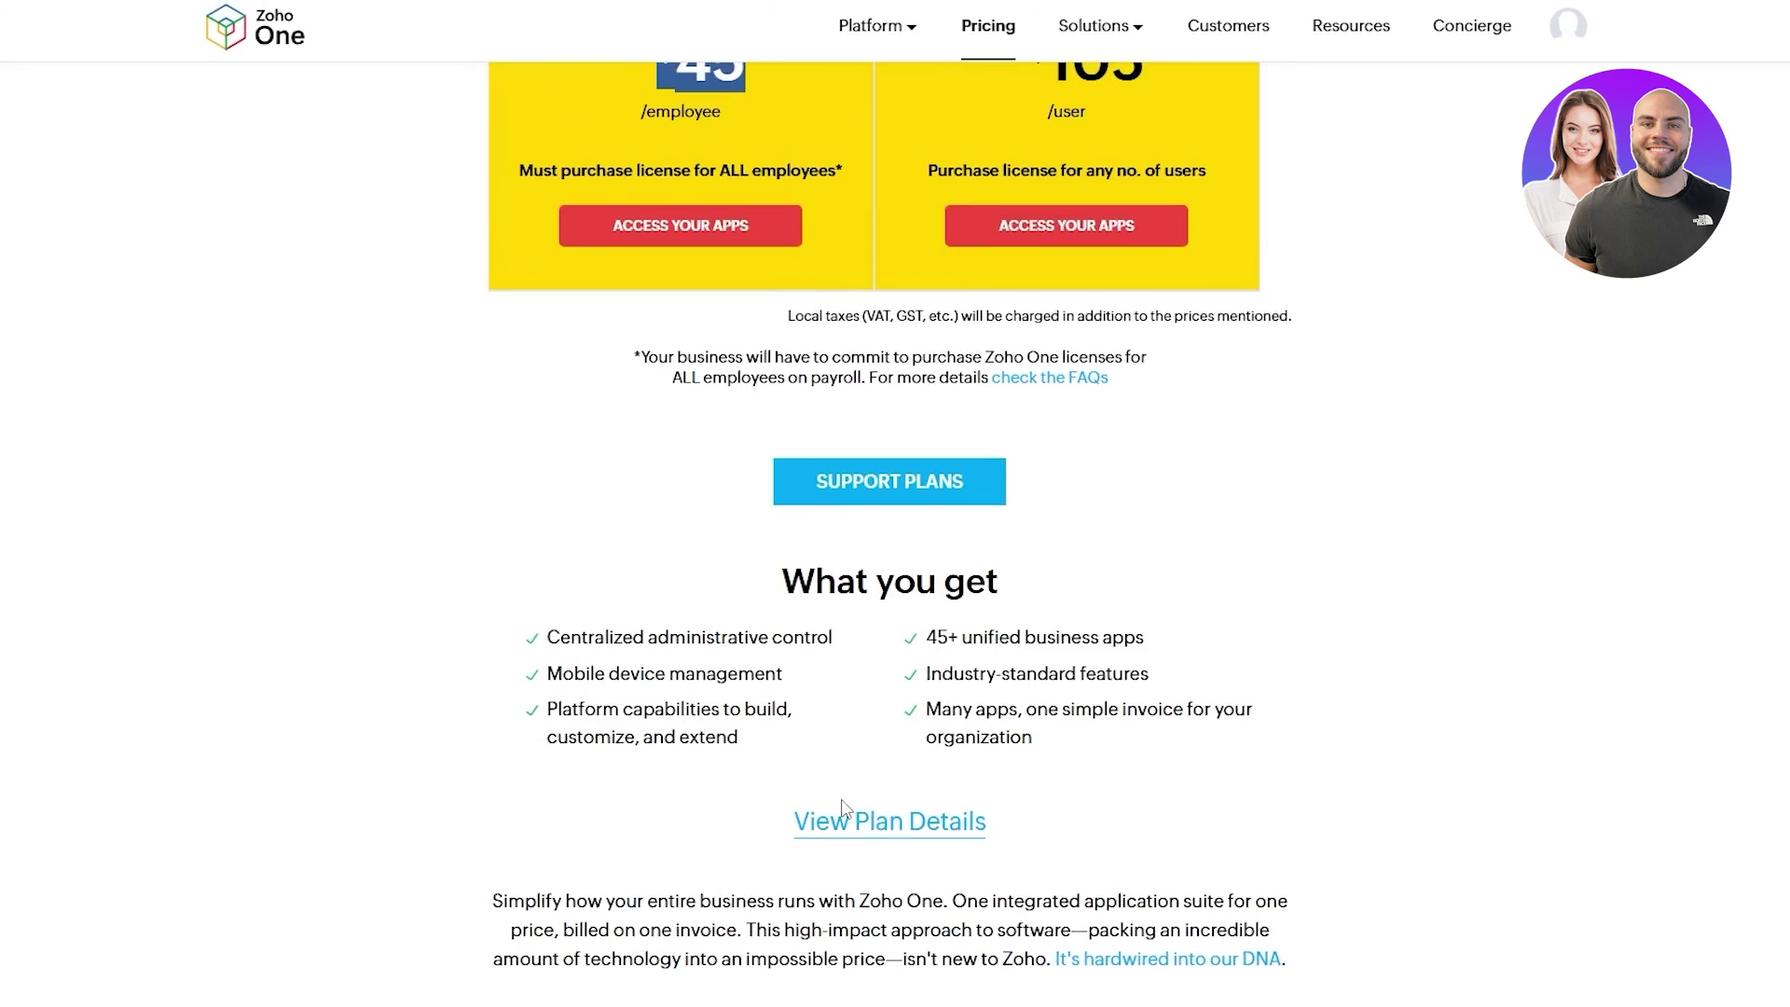
click(661, 422)
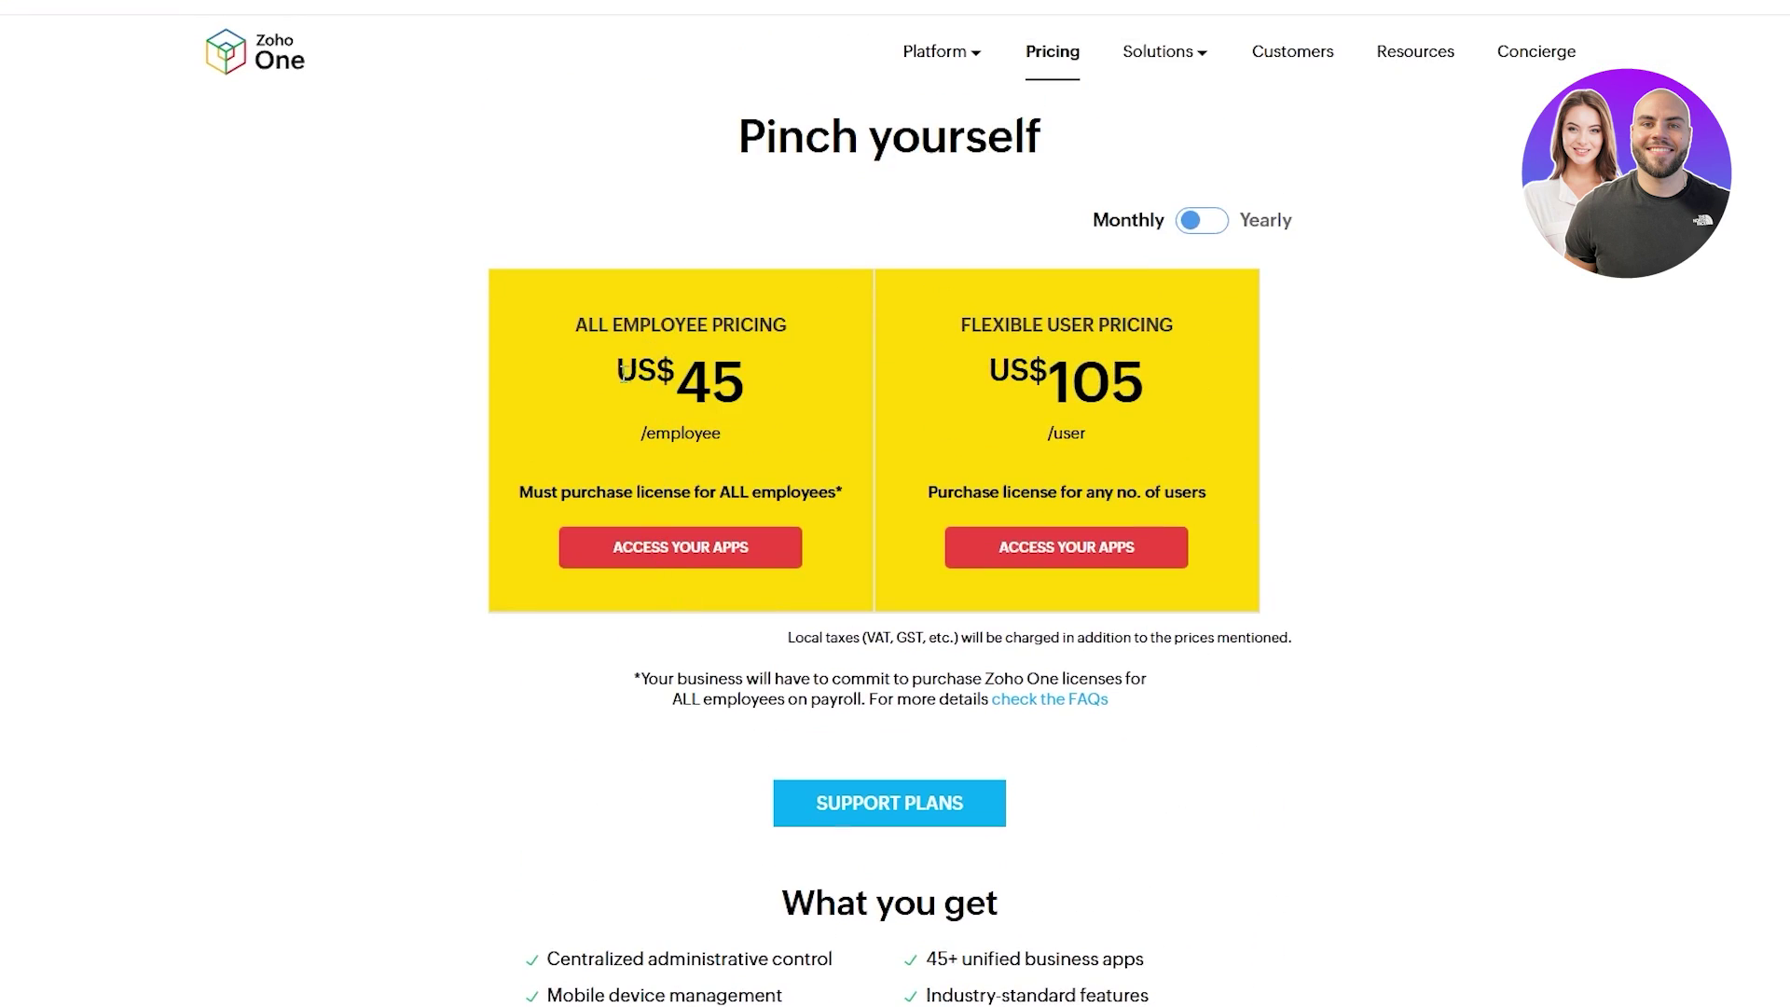
drag(616, 371, 785, 375)
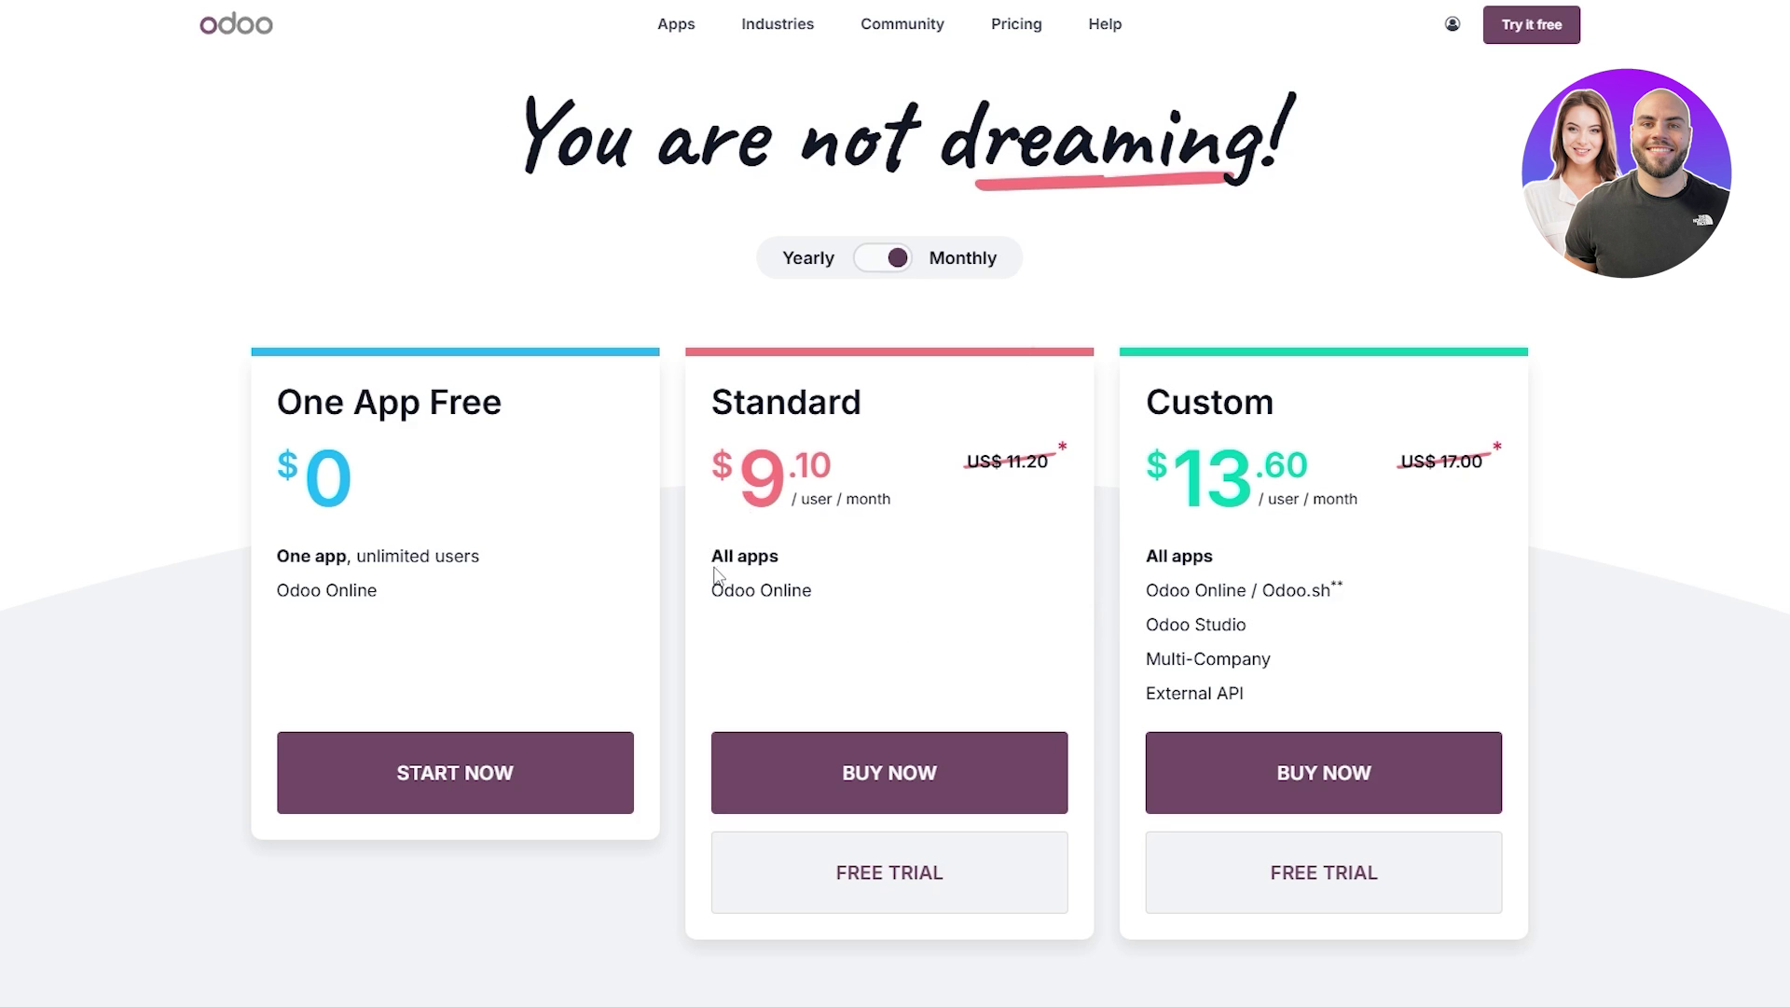
drag(716, 576, 768, 591)
click(770, 593)
drag(756, 471, 818, 474)
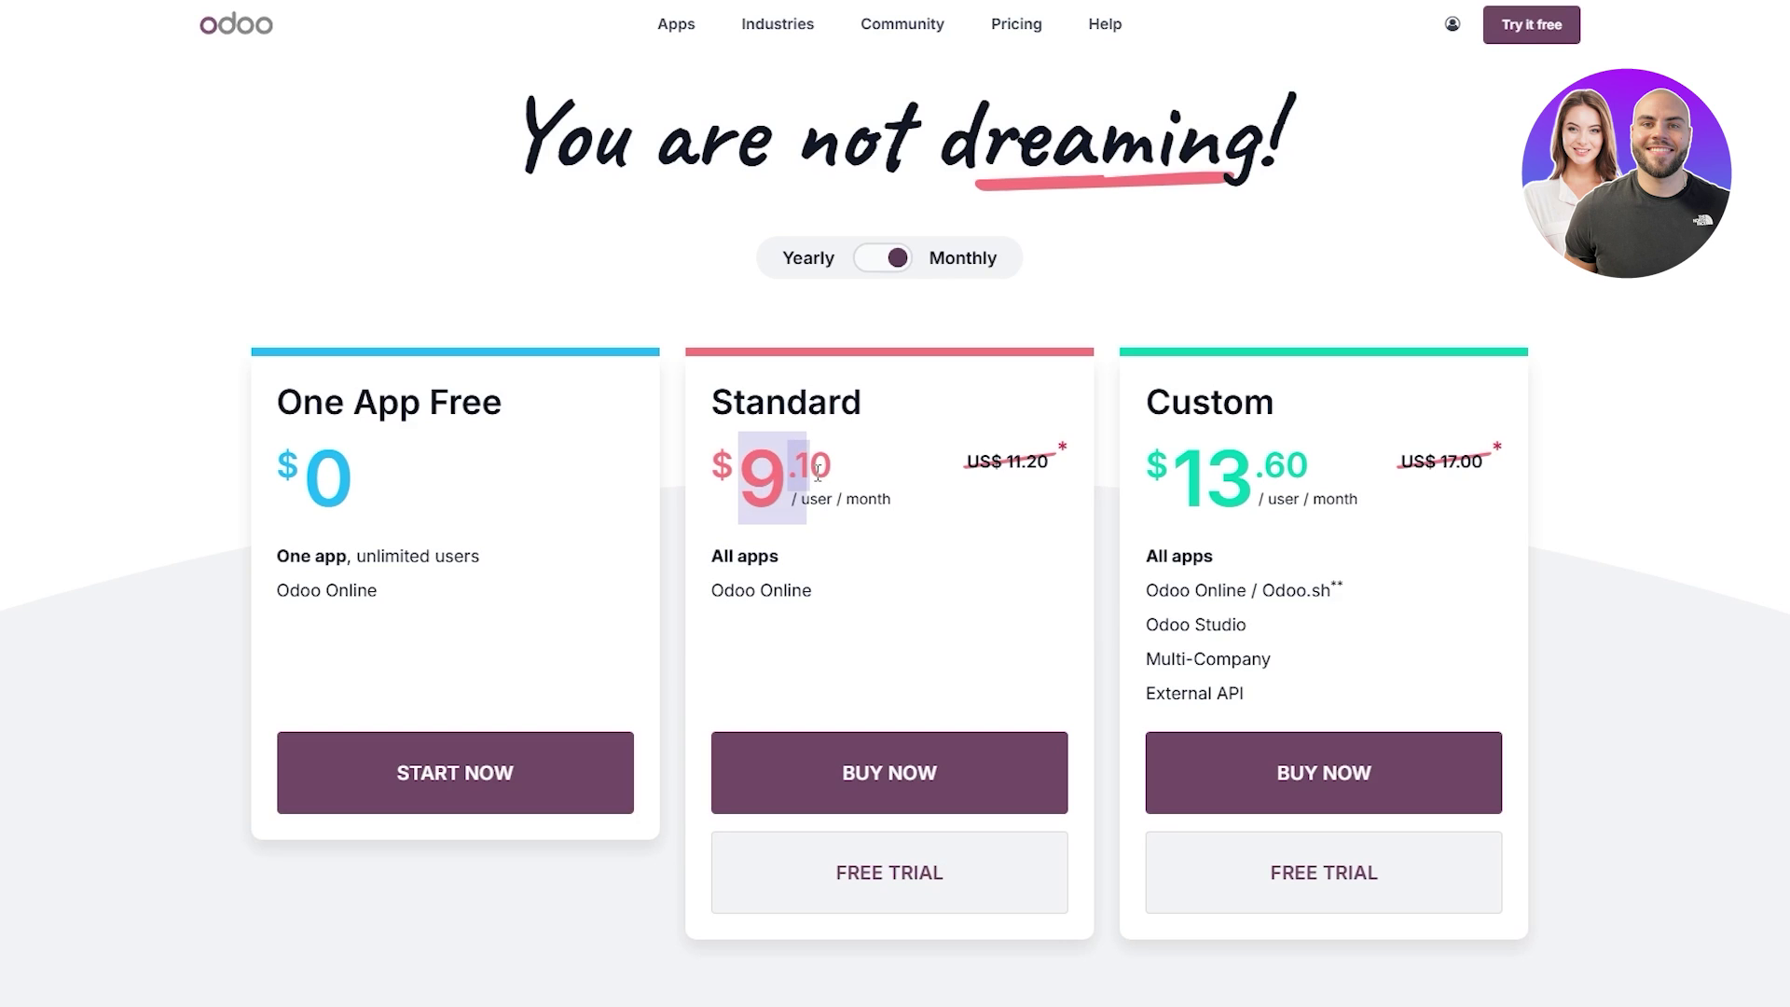
scroll(856, 506, down, 20)
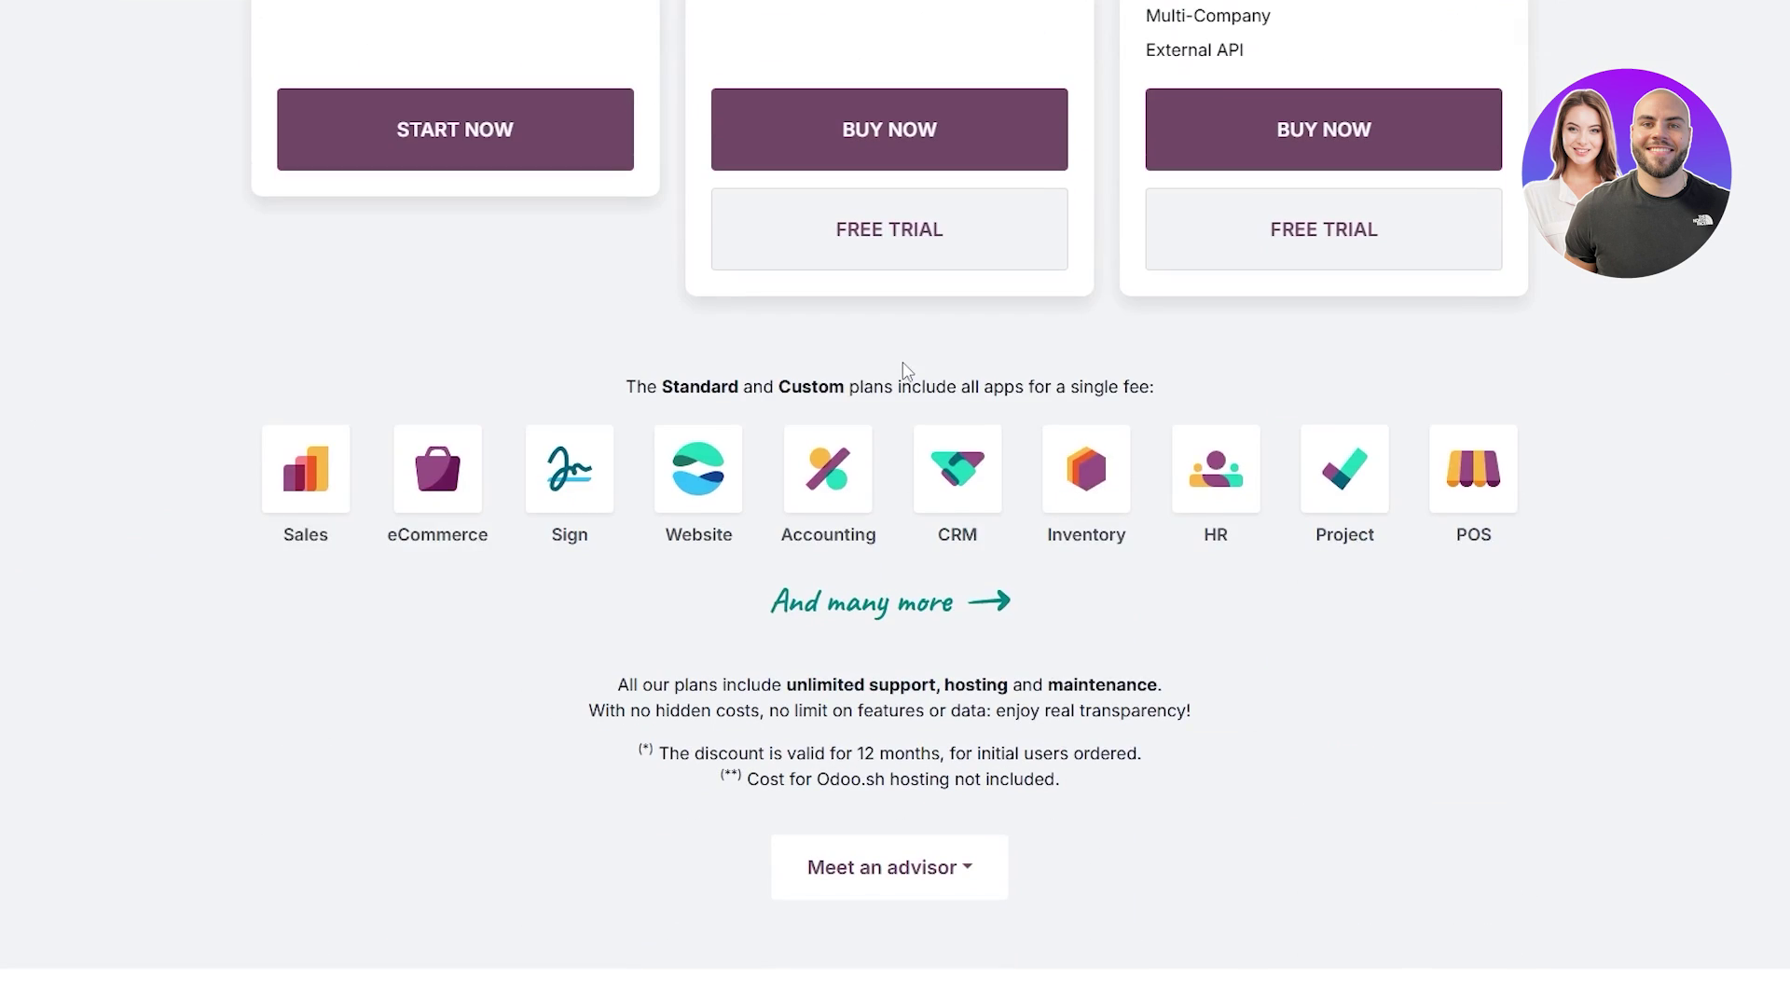
scroll(900, 427, up, 20)
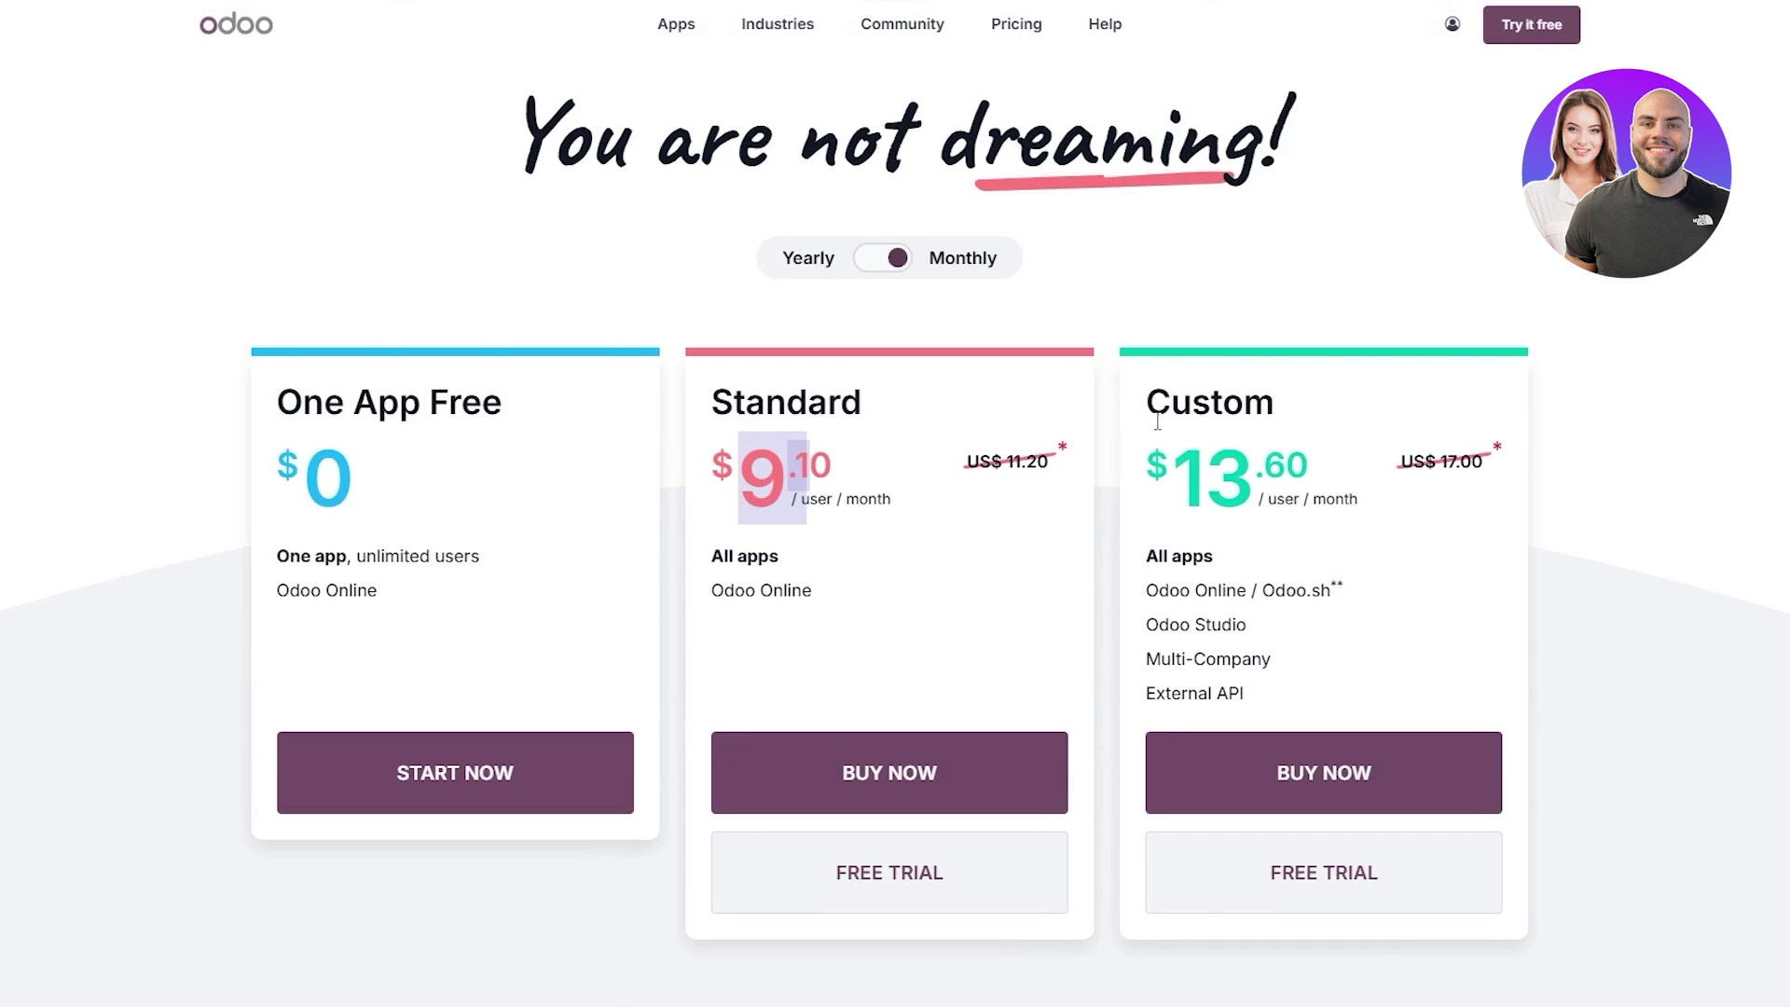
double_click(1153, 403)
click(1197, 613)
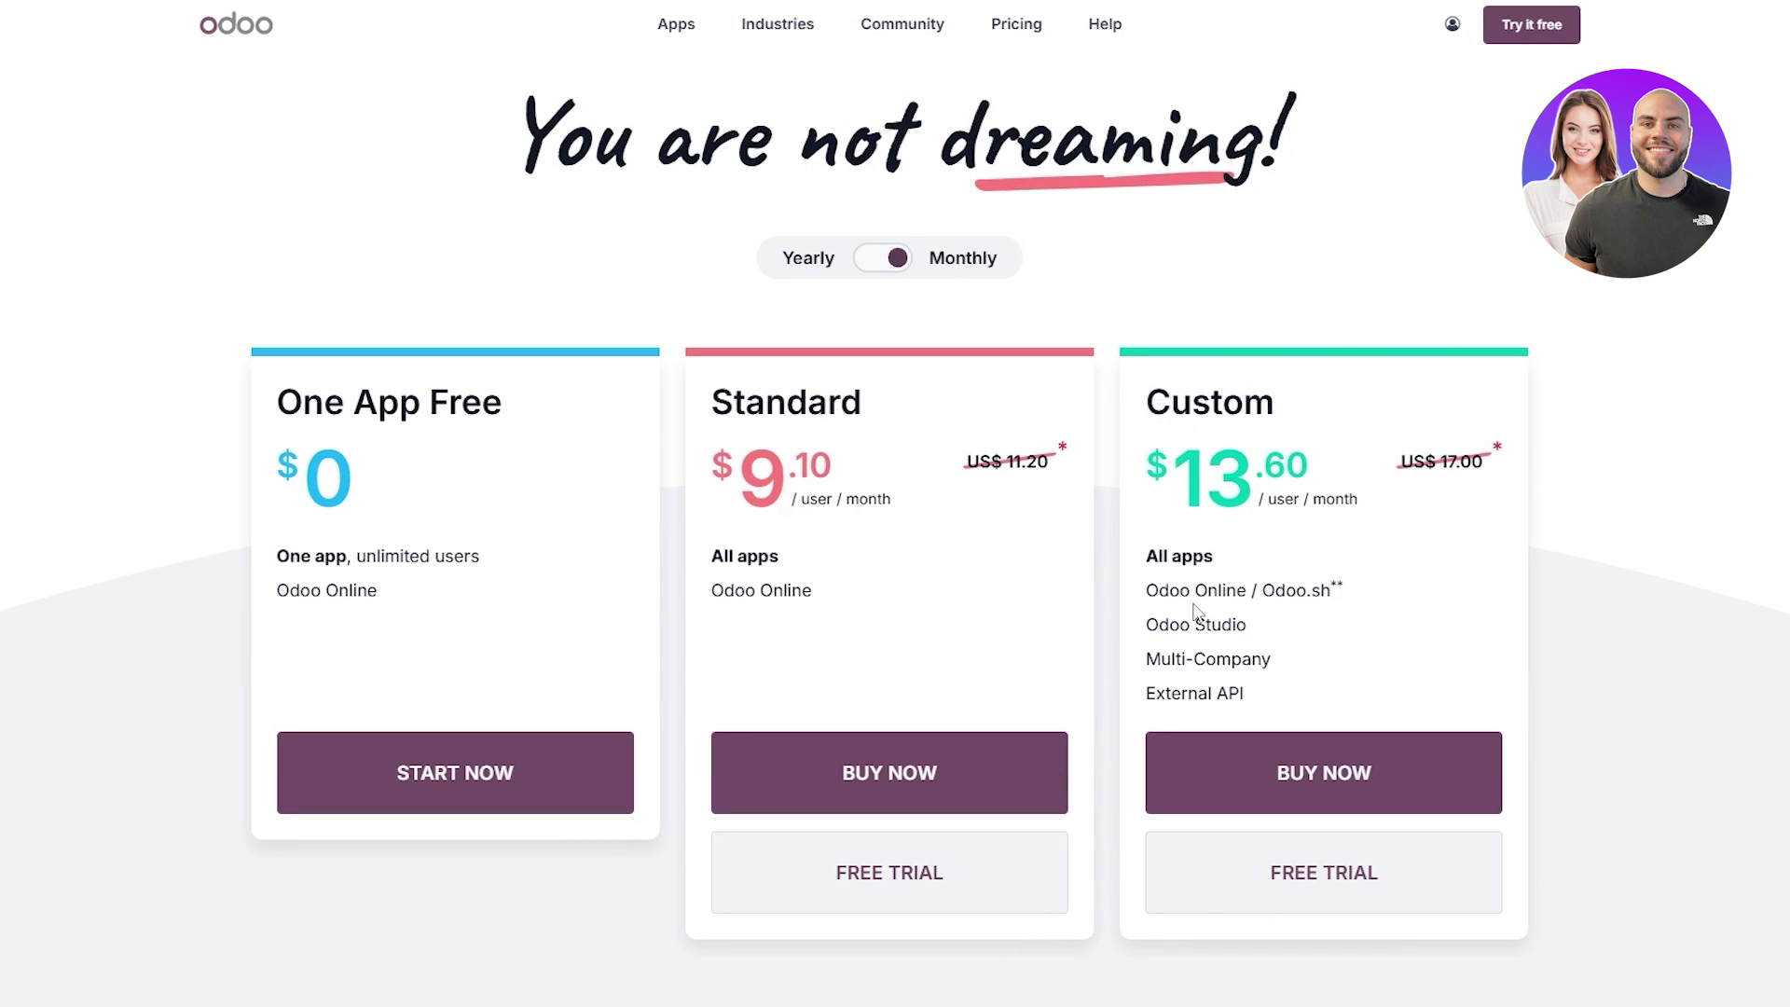
double_click(1220, 486)
click(1255, 585)
drag(1149, 594, 1361, 626)
click(1209, 629)
drag(1171, 653, 1351, 675)
scroll(1355, 690, down, 15)
scroll(1357, 699, down, 7)
scroll(1358, 697, up, 7)
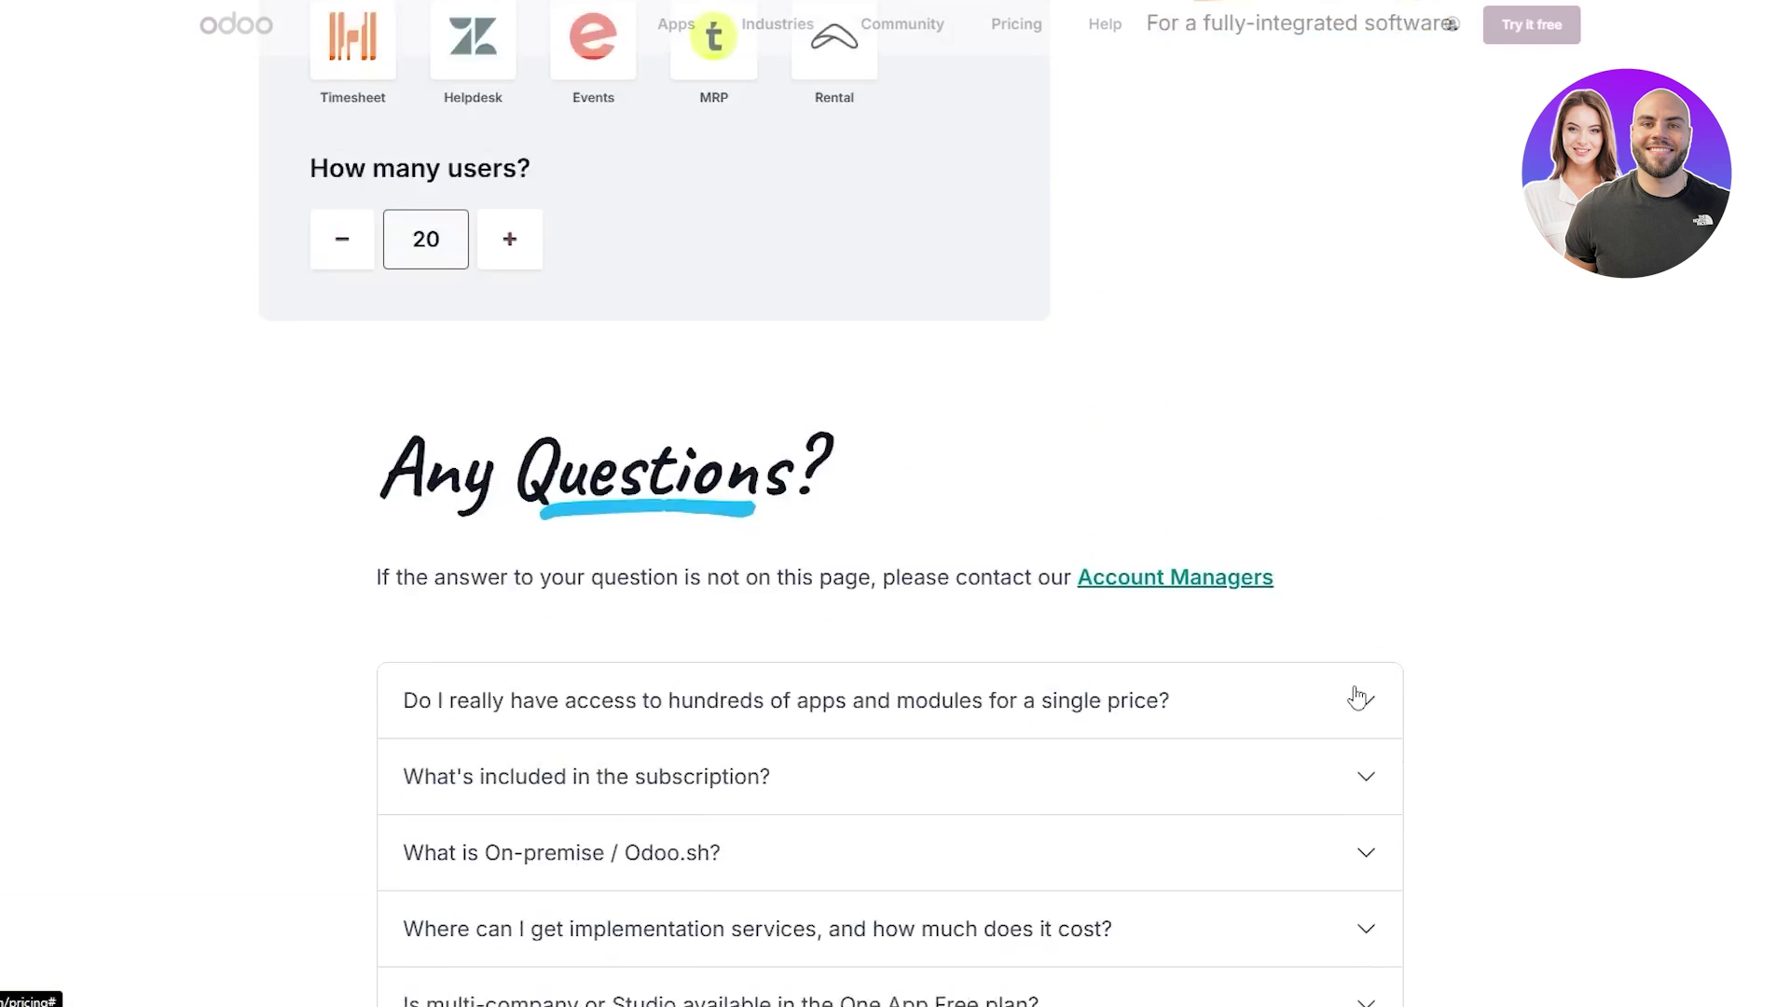
scroll(1358, 697, up, 7)
scroll(736, 743, up, 5)
scroll(1214, 783, down, 2)
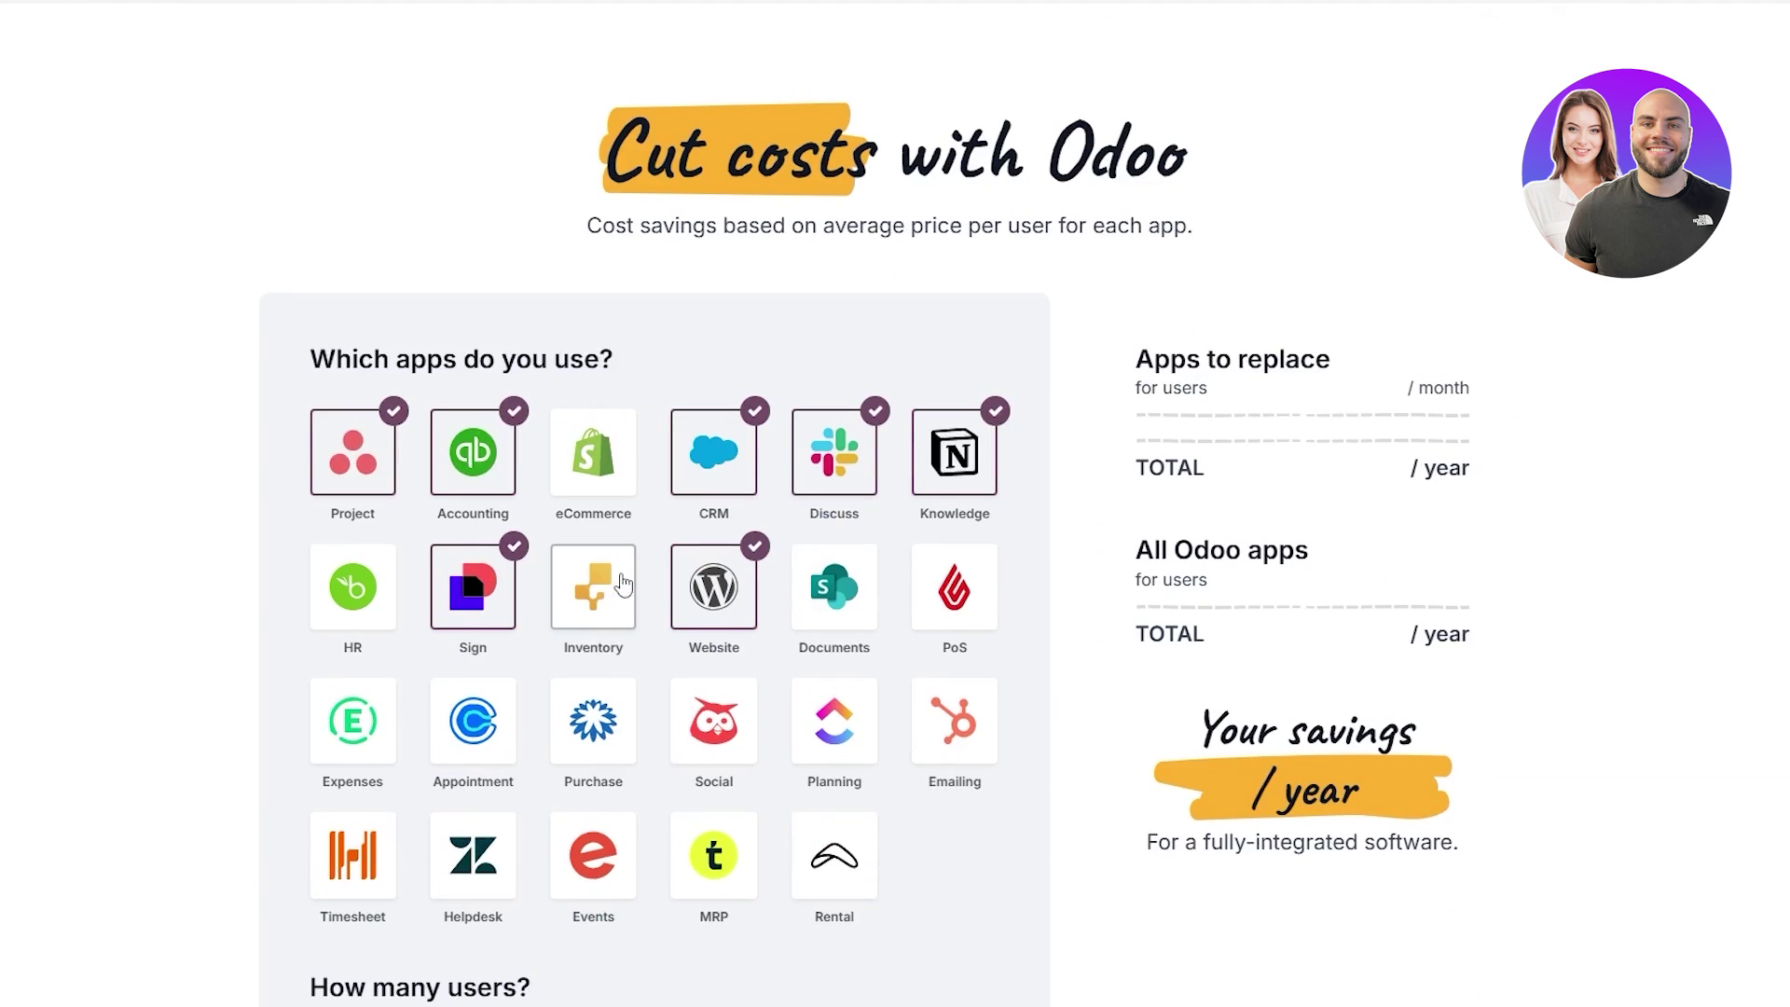
click(857, 643)
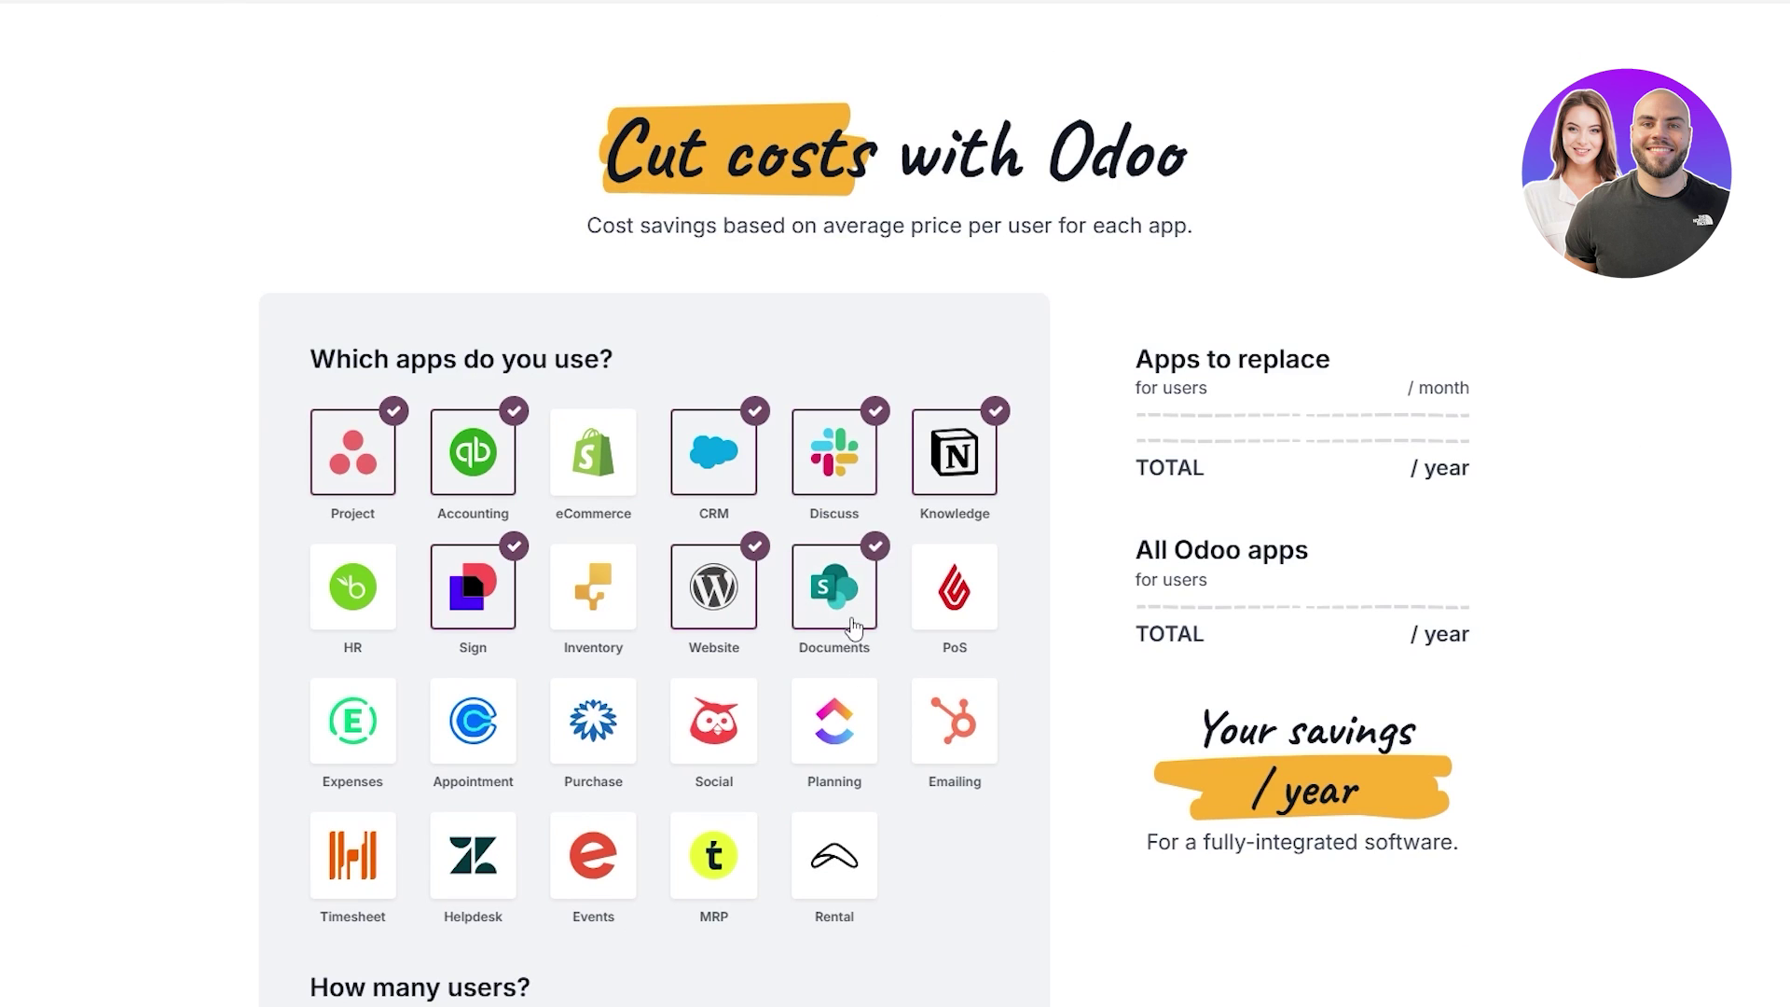
click(847, 623)
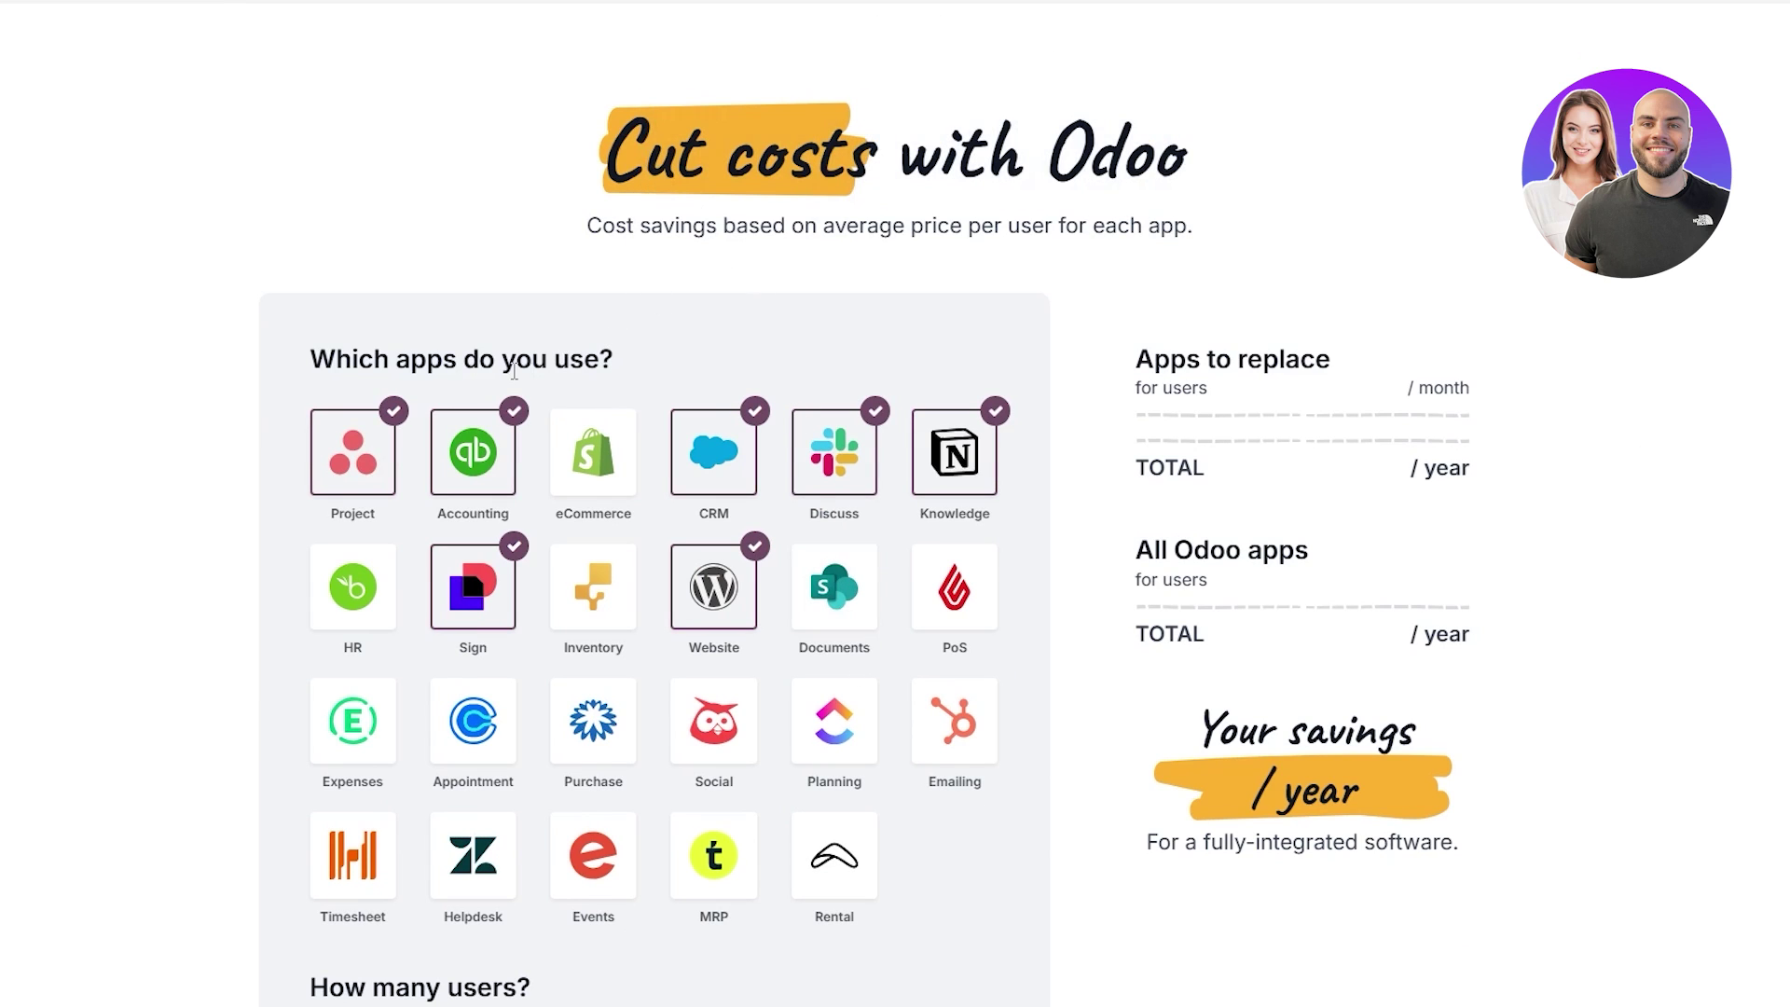
drag(320, 359, 501, 361)
scroll(395, 328, down, 6)
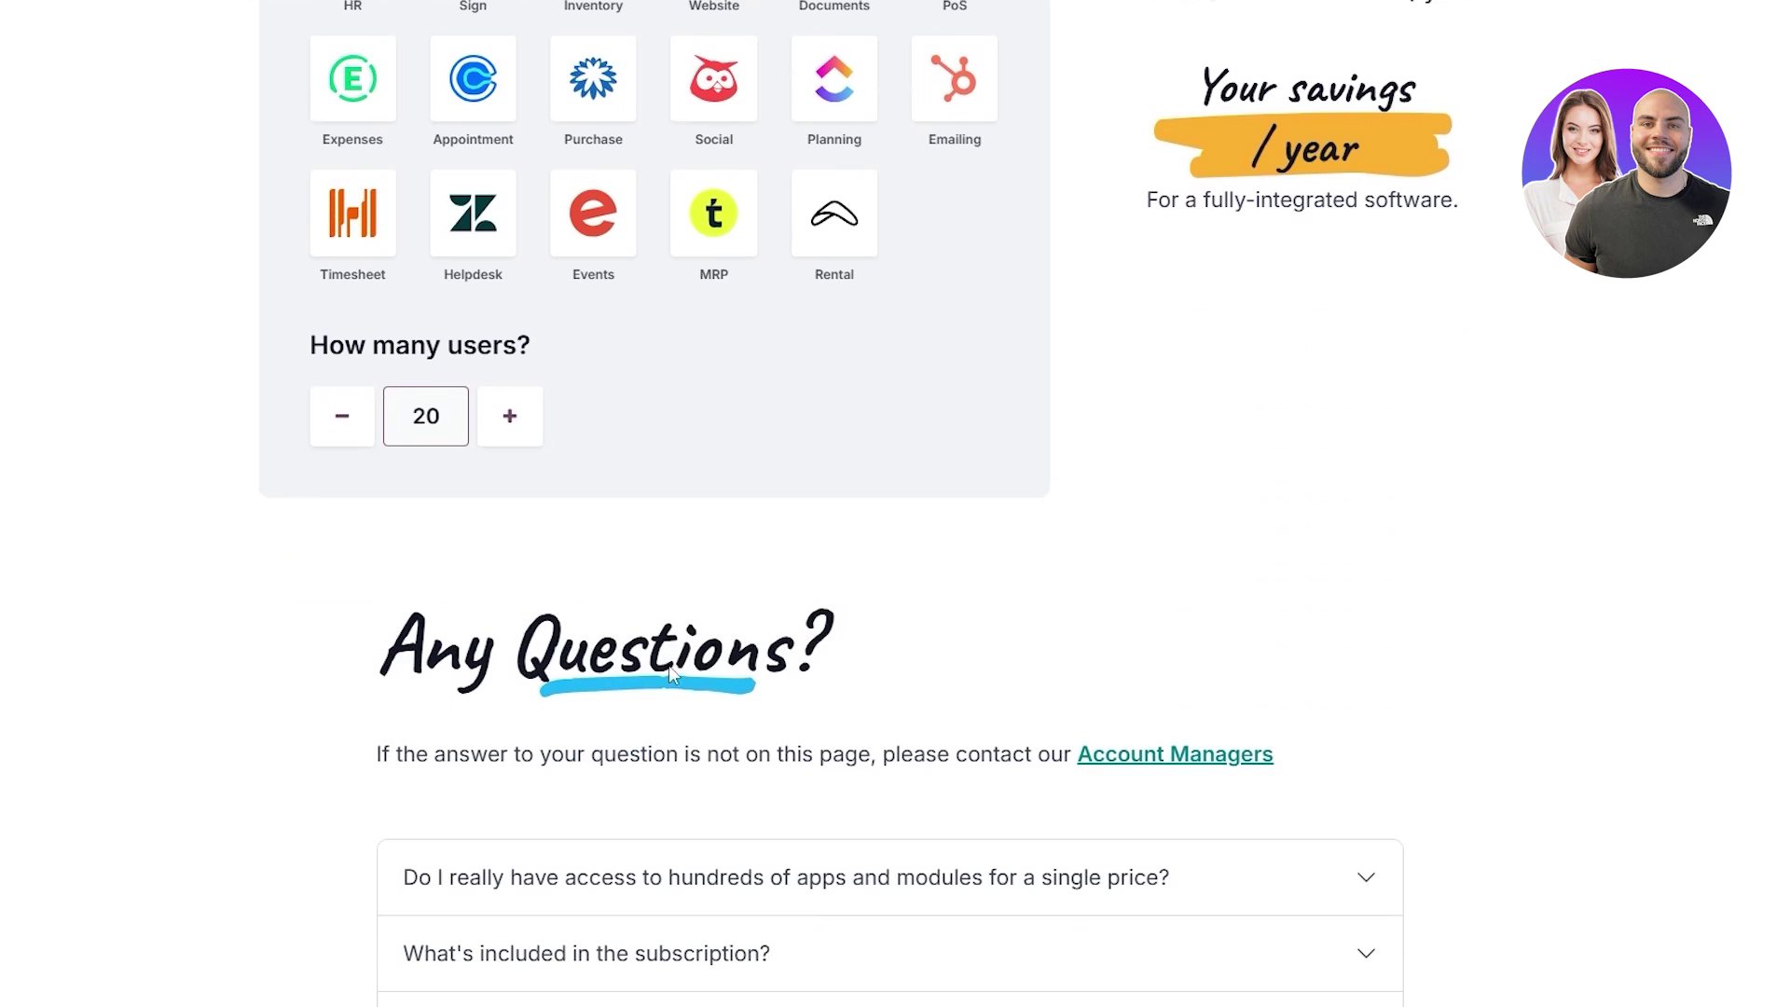
scroll(448, 435, up, 8)
scroll(584, 627, down, 9)
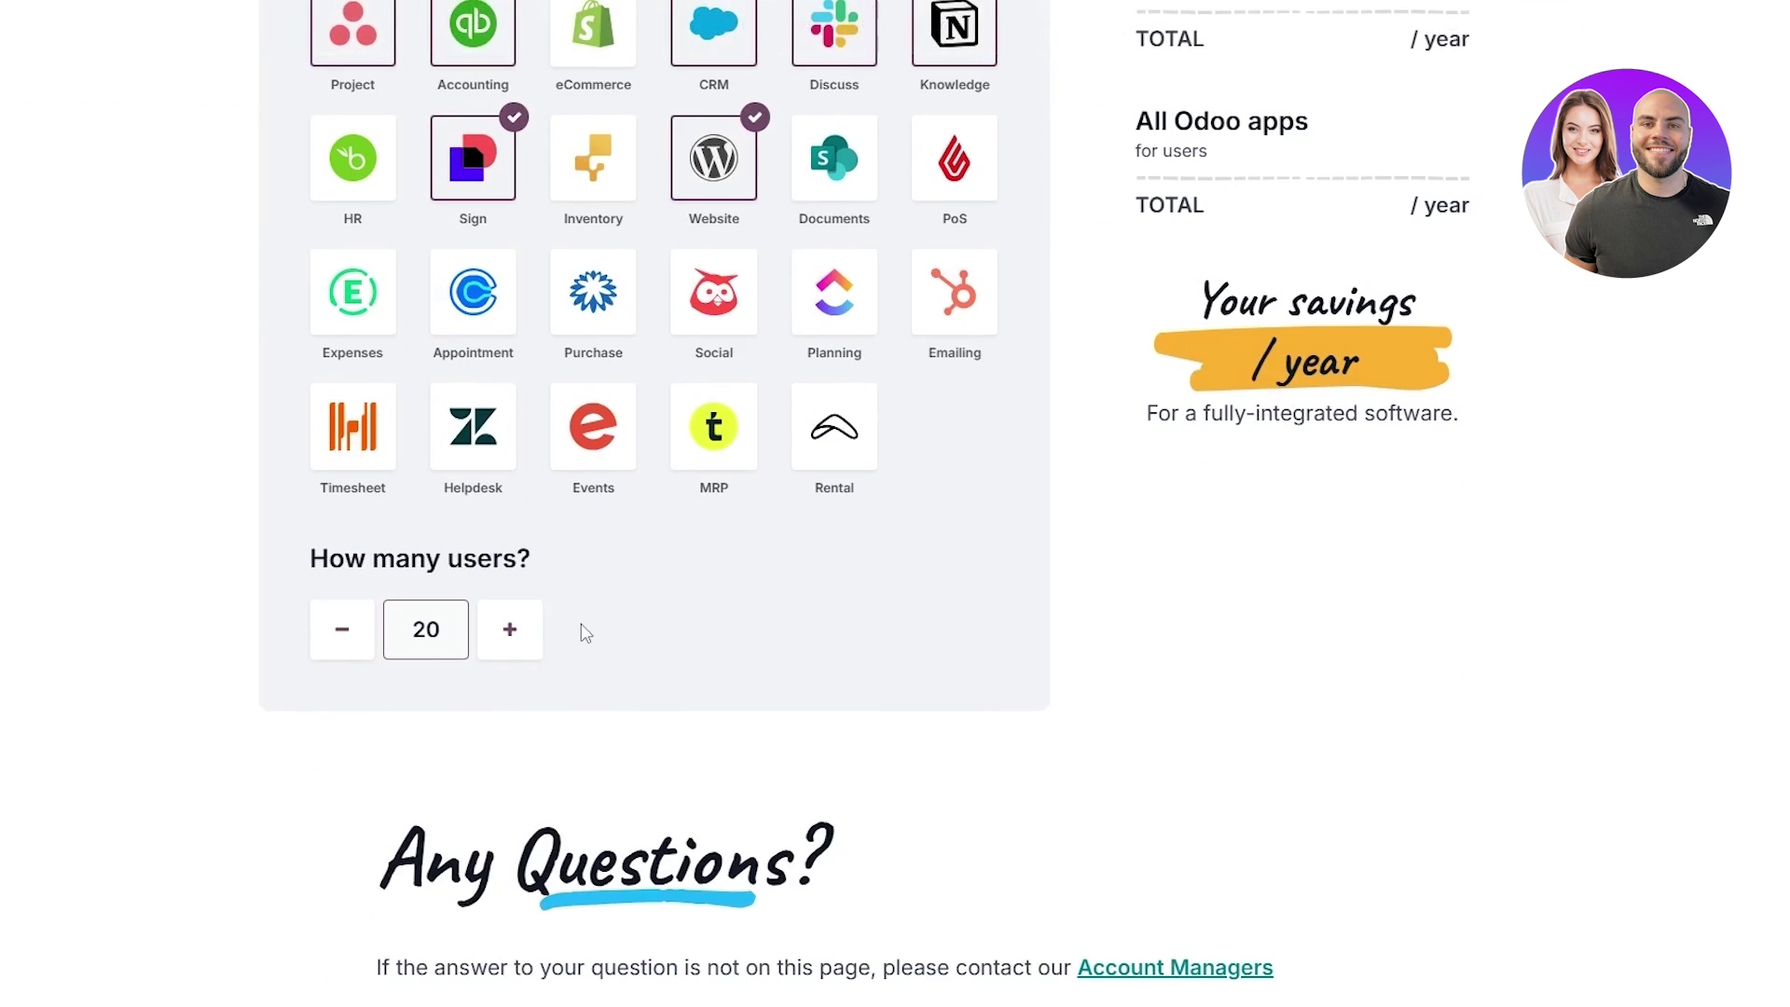
scroll(1334, 471, up, 7)
scroll(1333, 471, up, 3)
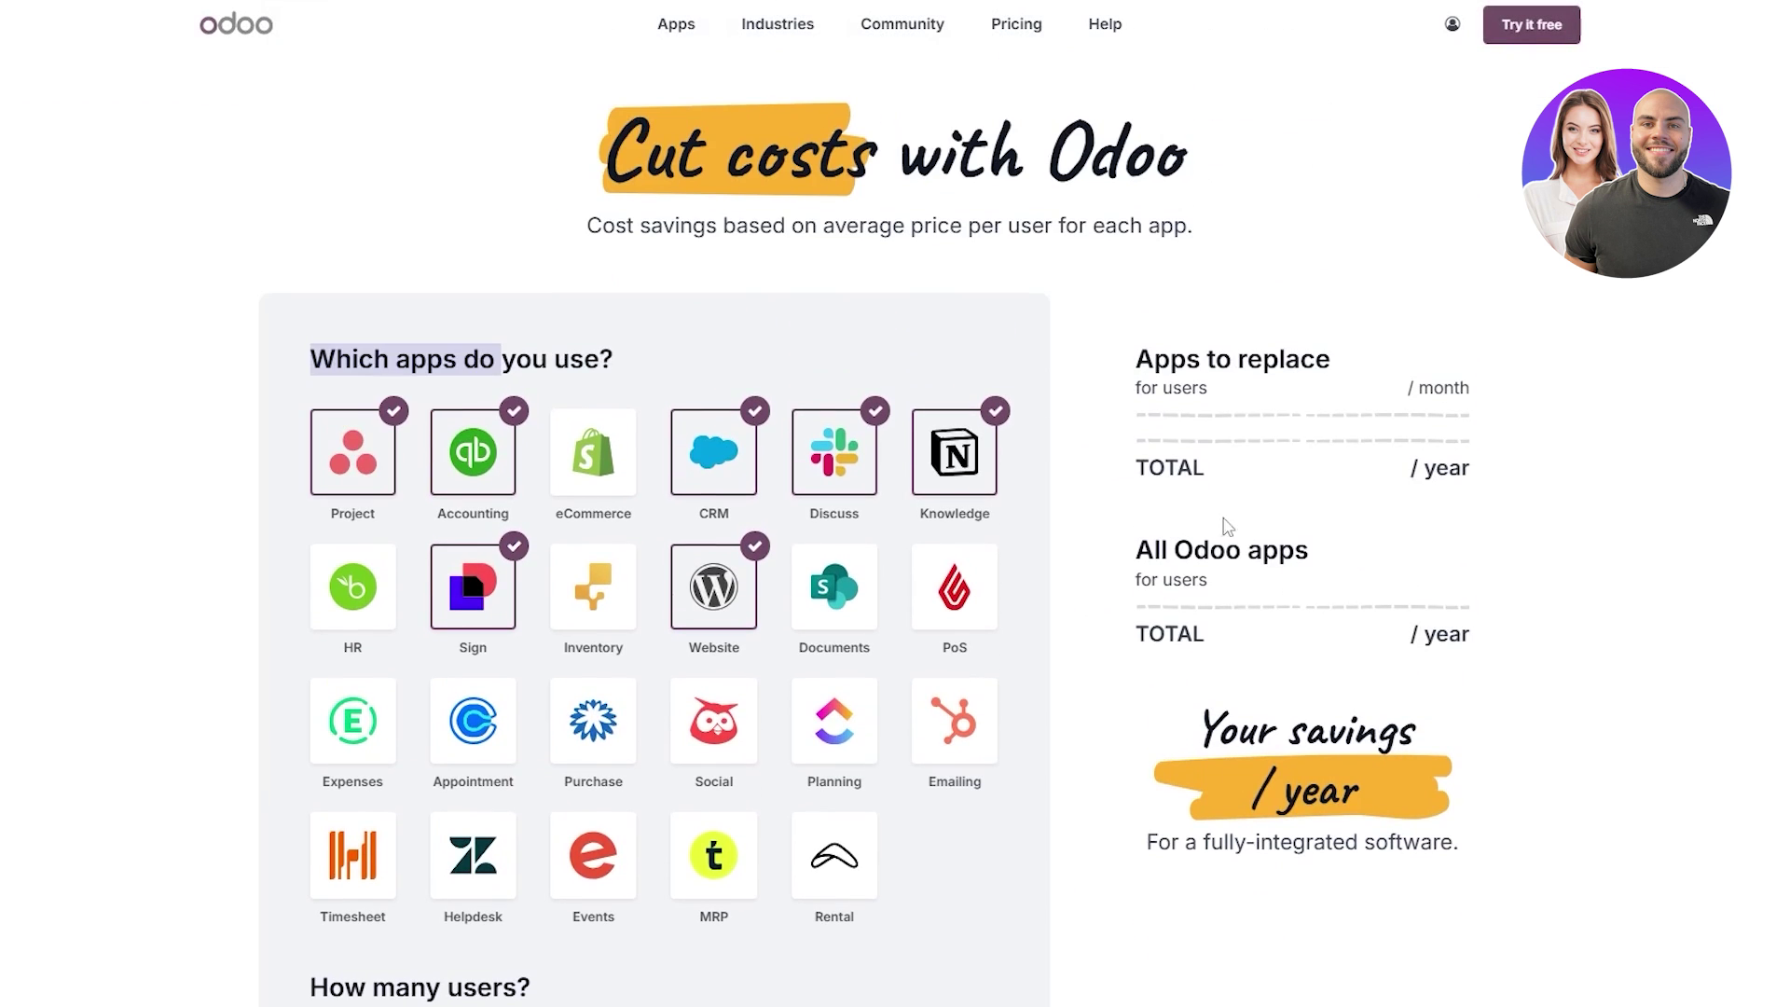
scroll(1319, 702, up, 12)
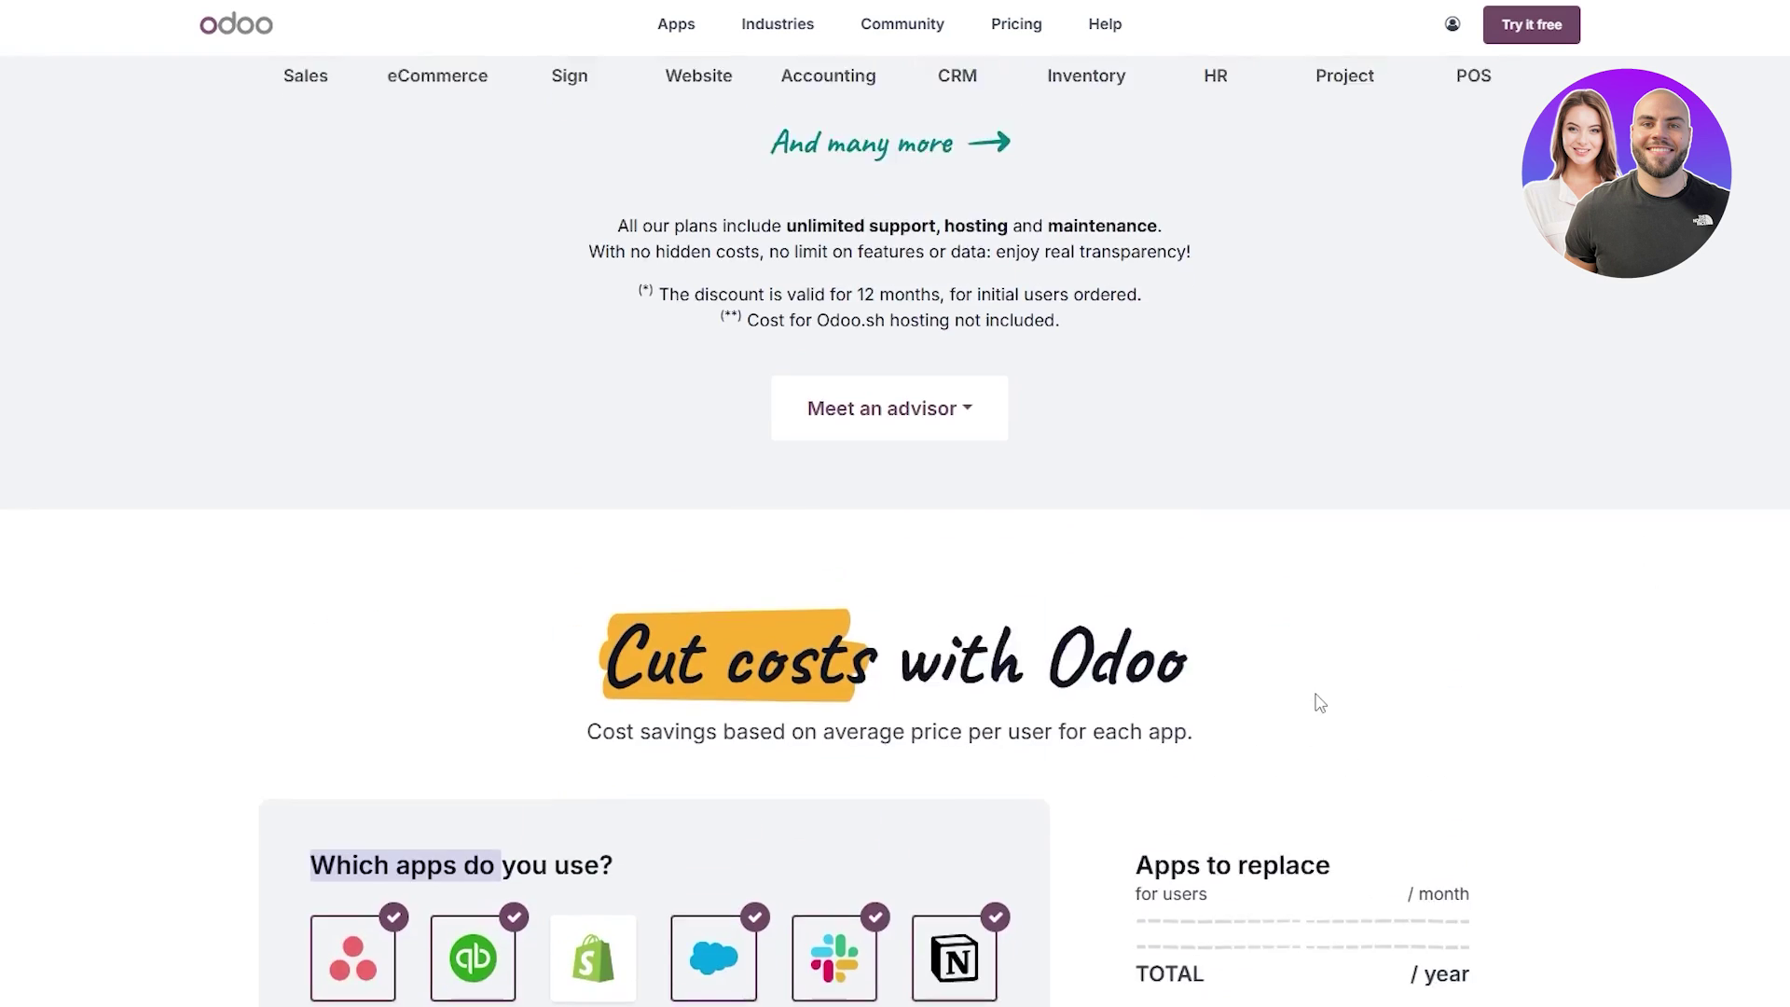
scroll(659, 527, up, 4)
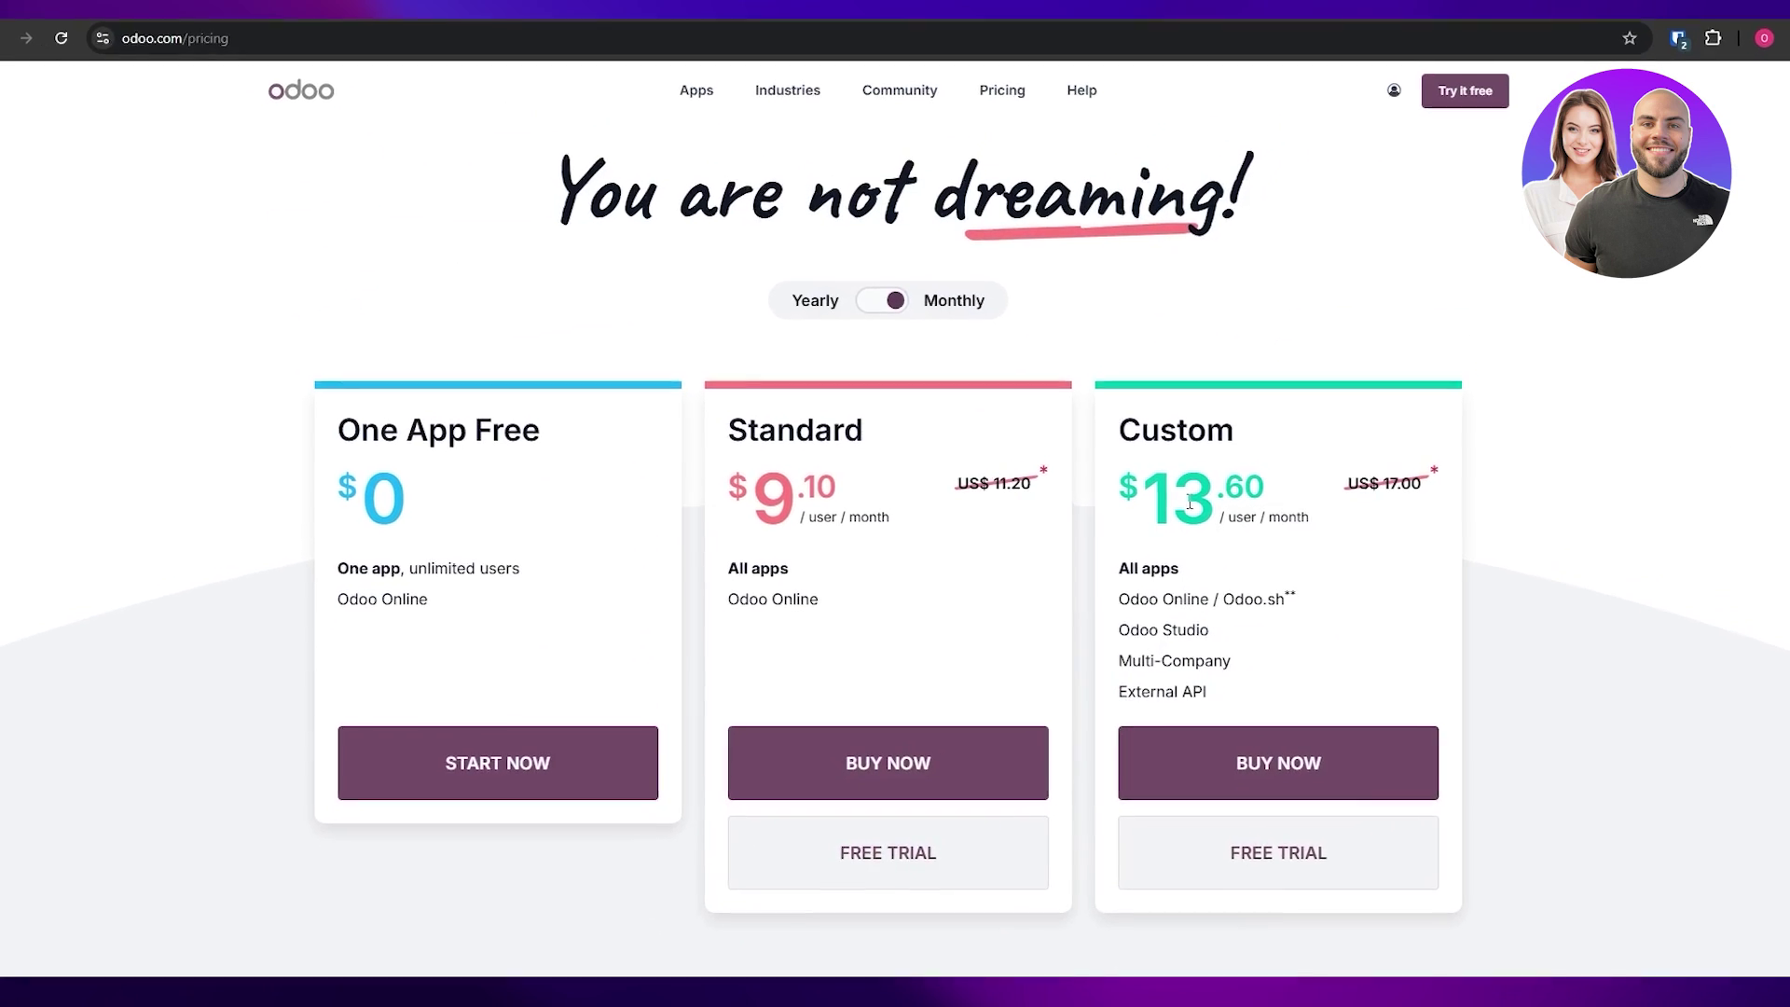